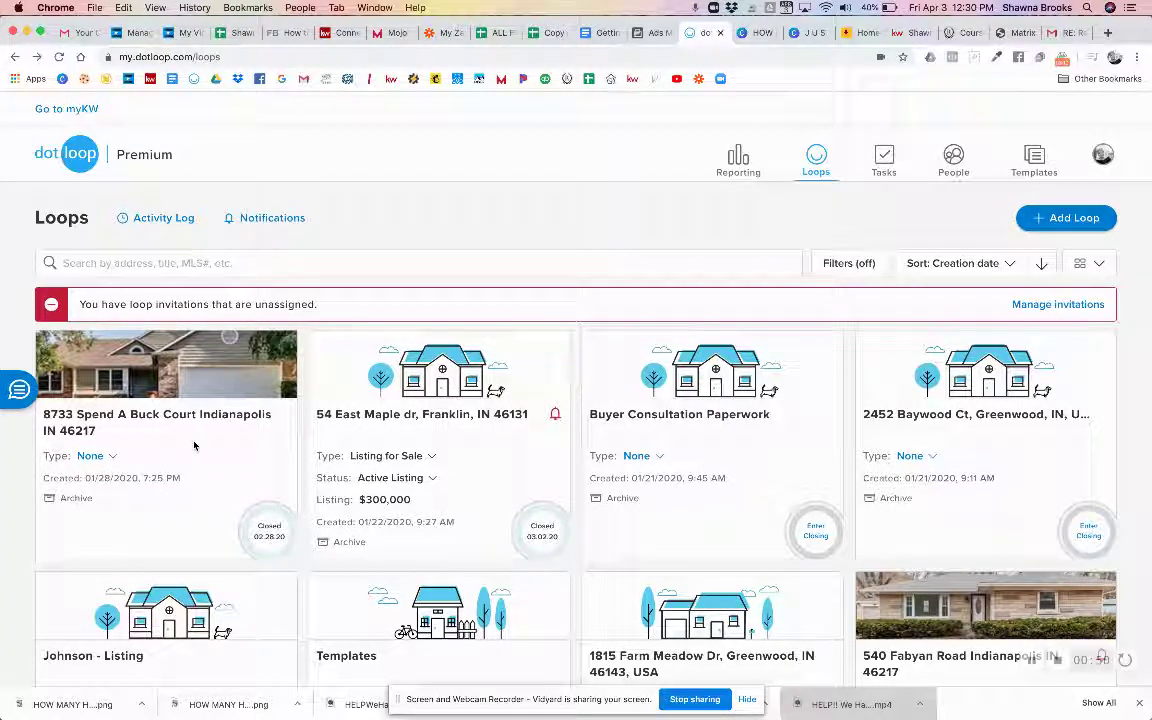
{"action": "left_click", "coordinate": [168, 390]}
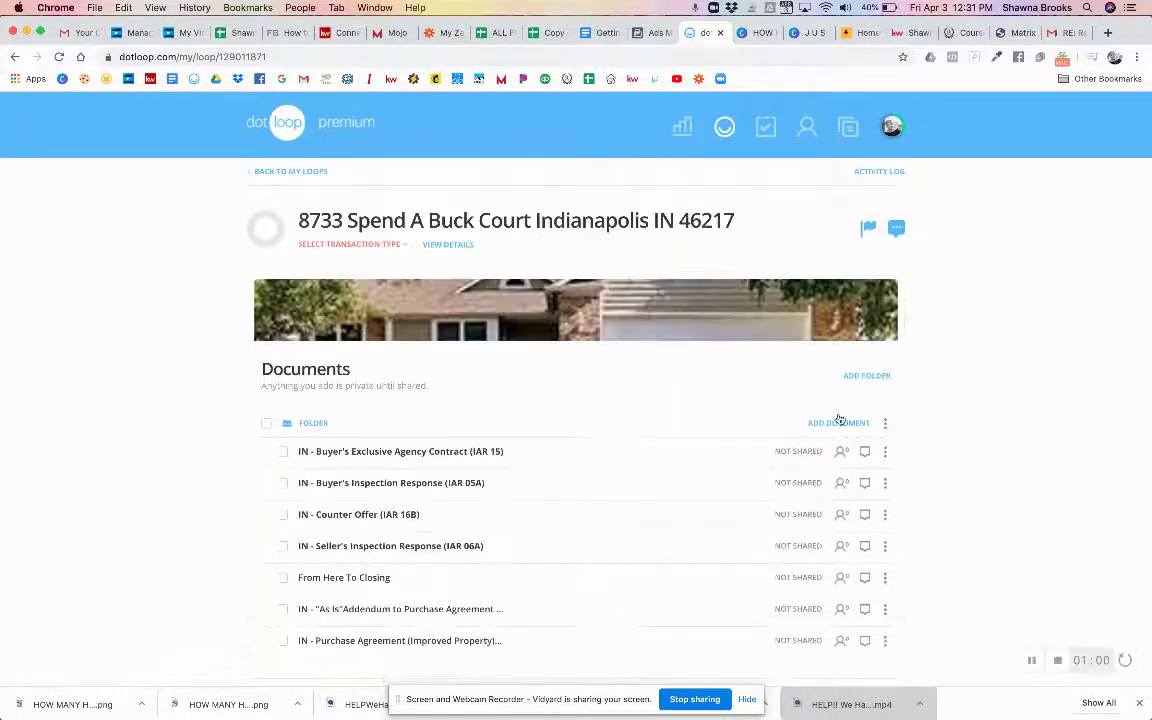
- Browse the IAR Residential Documents templates to add a document to the loop
{"action": "left_click", "coordinate": [829, 424]}
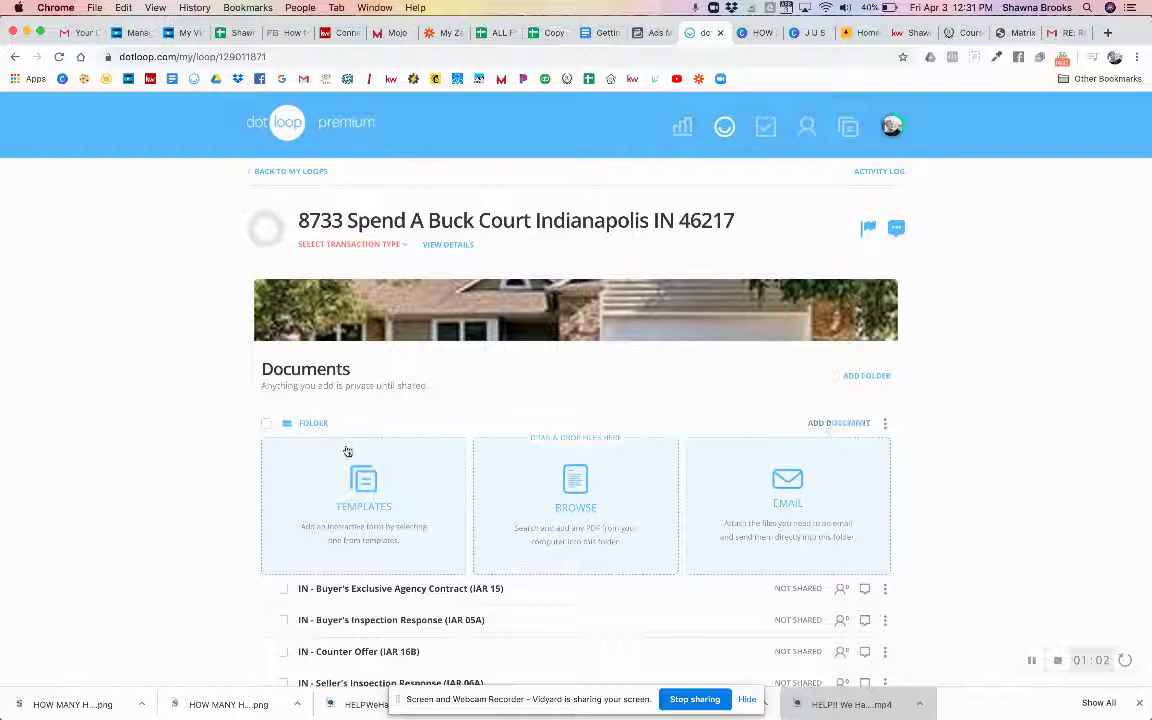
{"action": "left_click", "coordinate": [368, 494]}
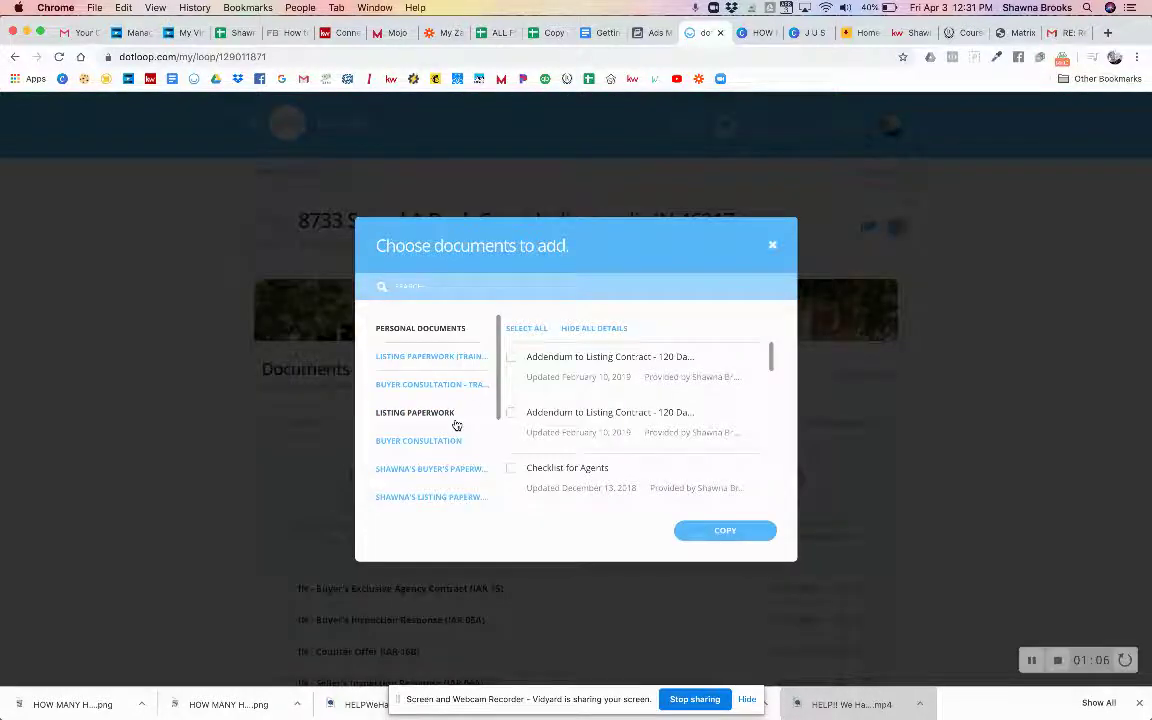
{"action": "scroll", "coordinate": [450, 440], "scroll_direction": "down", "scroll_amount": 5}
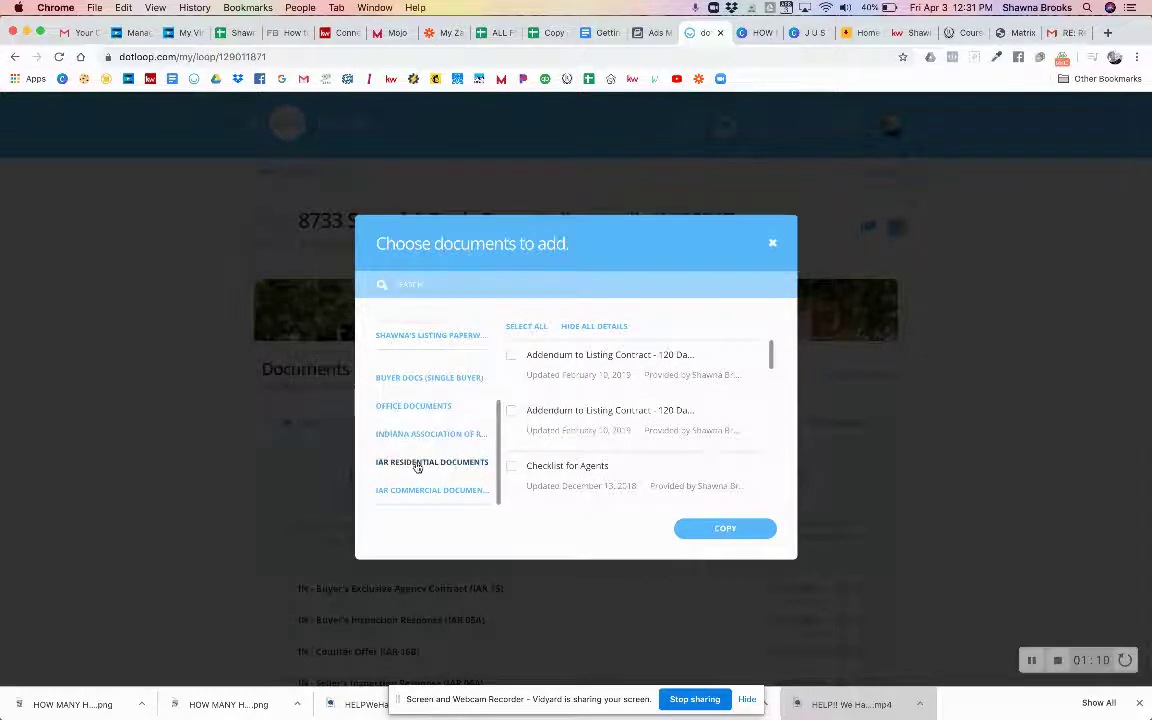
{"action": "left_click", "coordinate": [418, 463]}
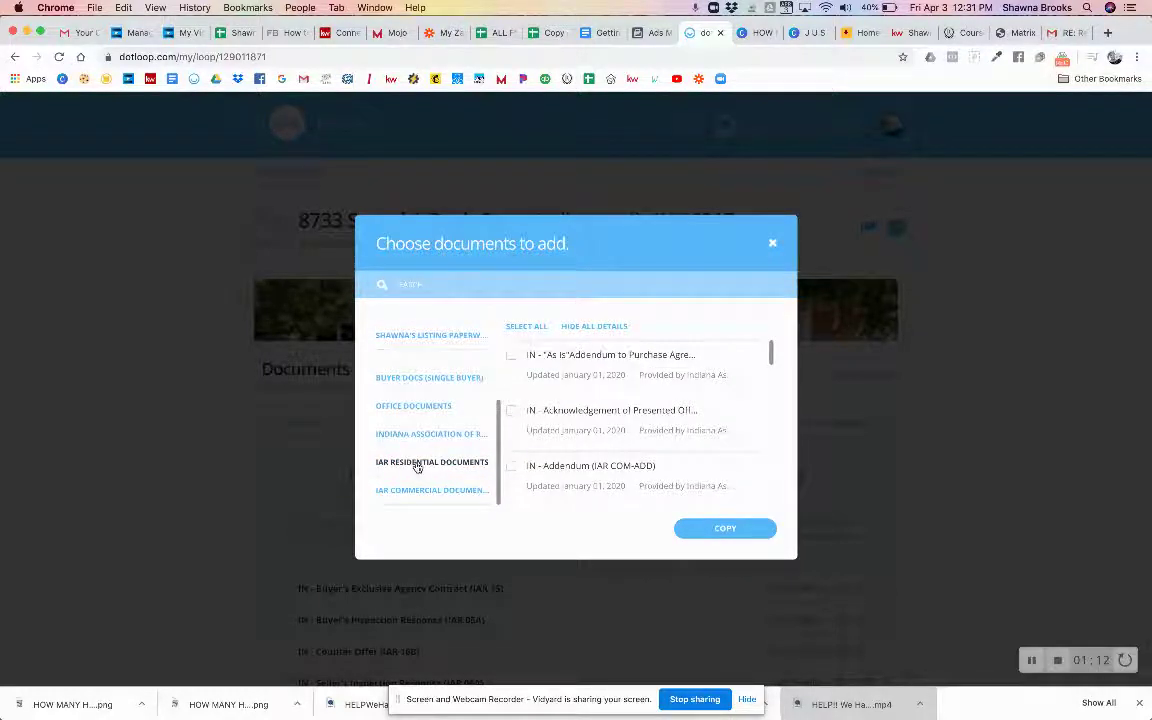
- Filter the forms by 'purchase ag' and scroll to Purchase Agreement (Improved Property)
{"action": "left_click", "coordinate": [423, 284]}
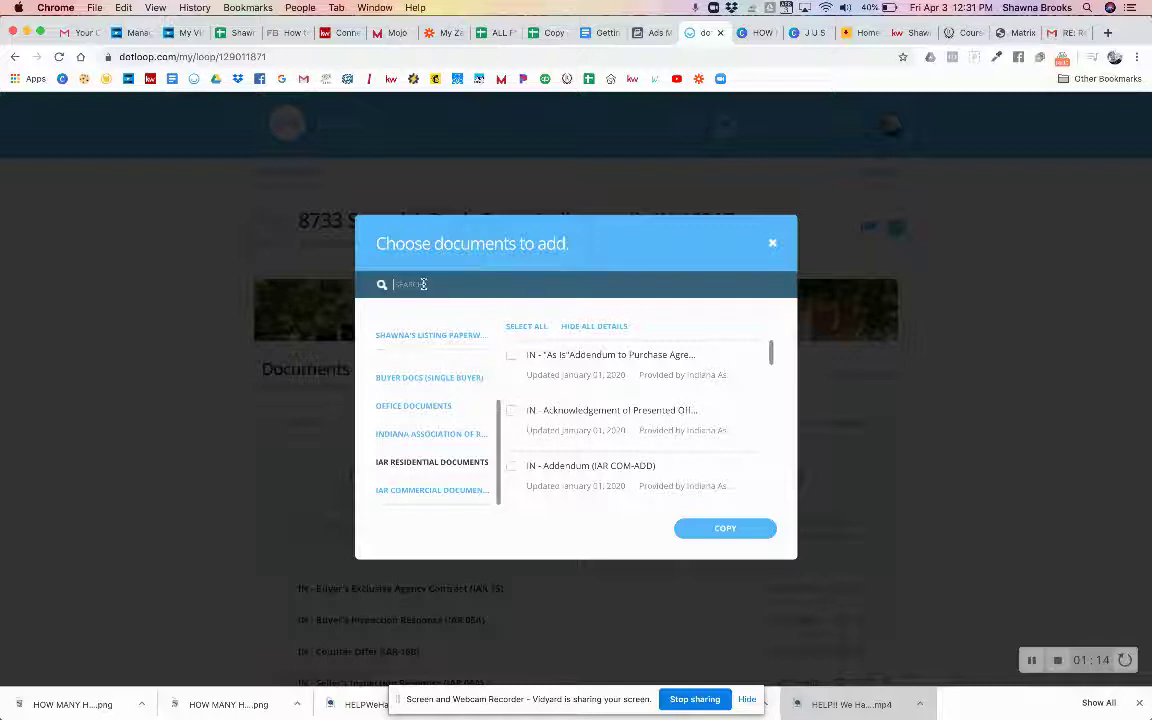
{"action": "type", "text": "coun"}
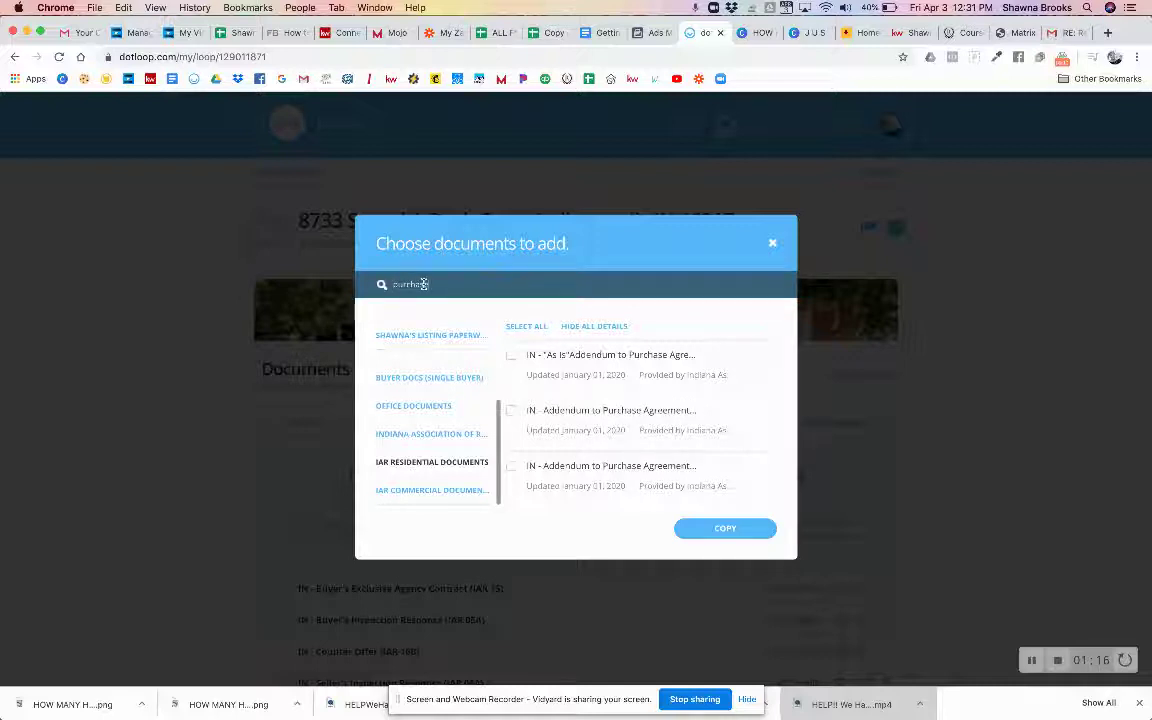
{"action": "type", "text": "e ag"}
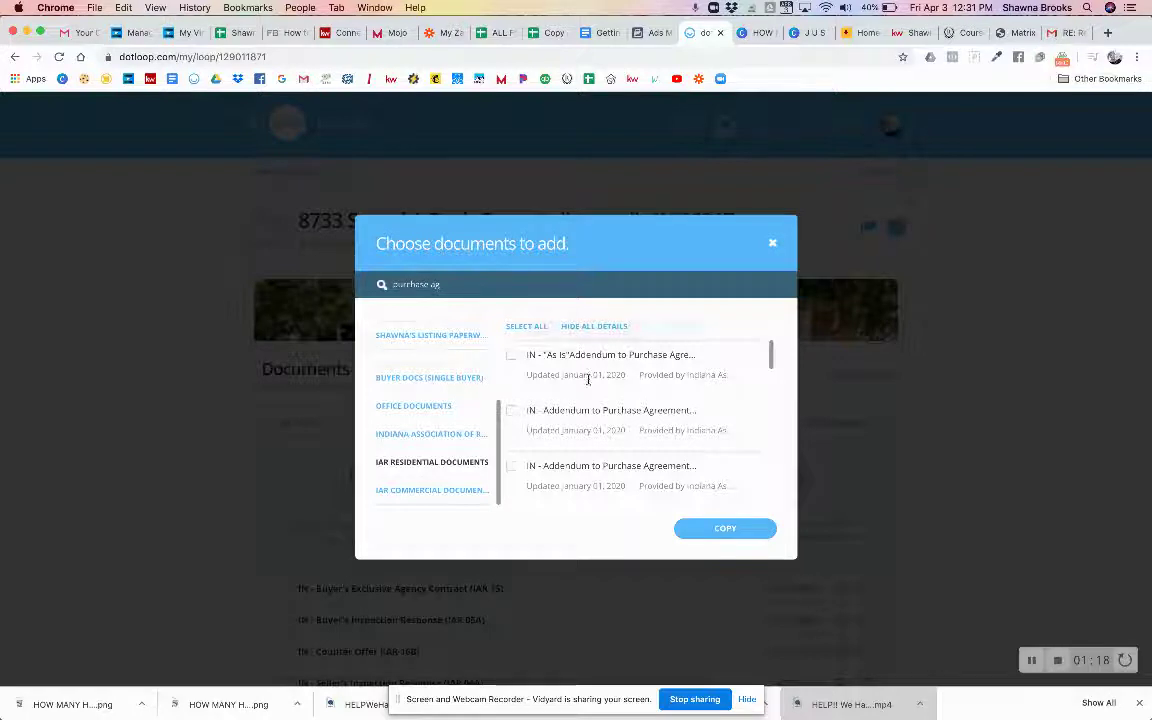
{"action": "scroll", "coordinate": [600, 405], "scroll_direction": "down", "scroll_amount": 3}
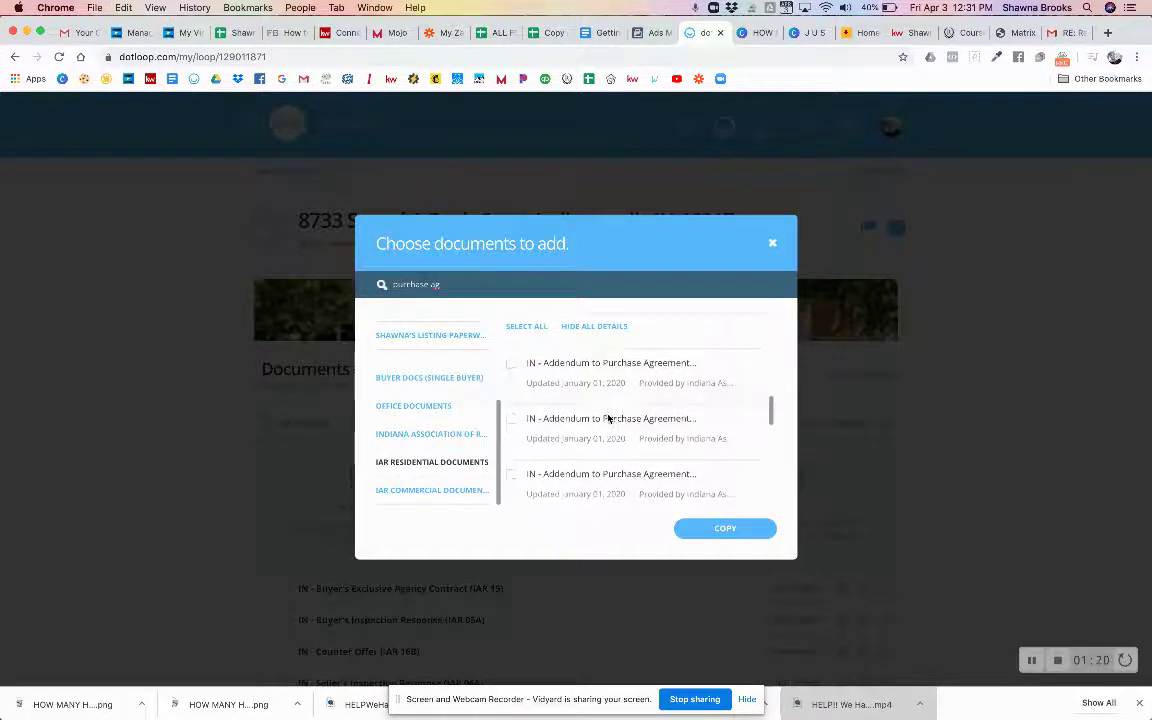
{"action": "scroll", "coordinate": [608, 418], "scroll_direction": "down", "scroll_amount": 3}
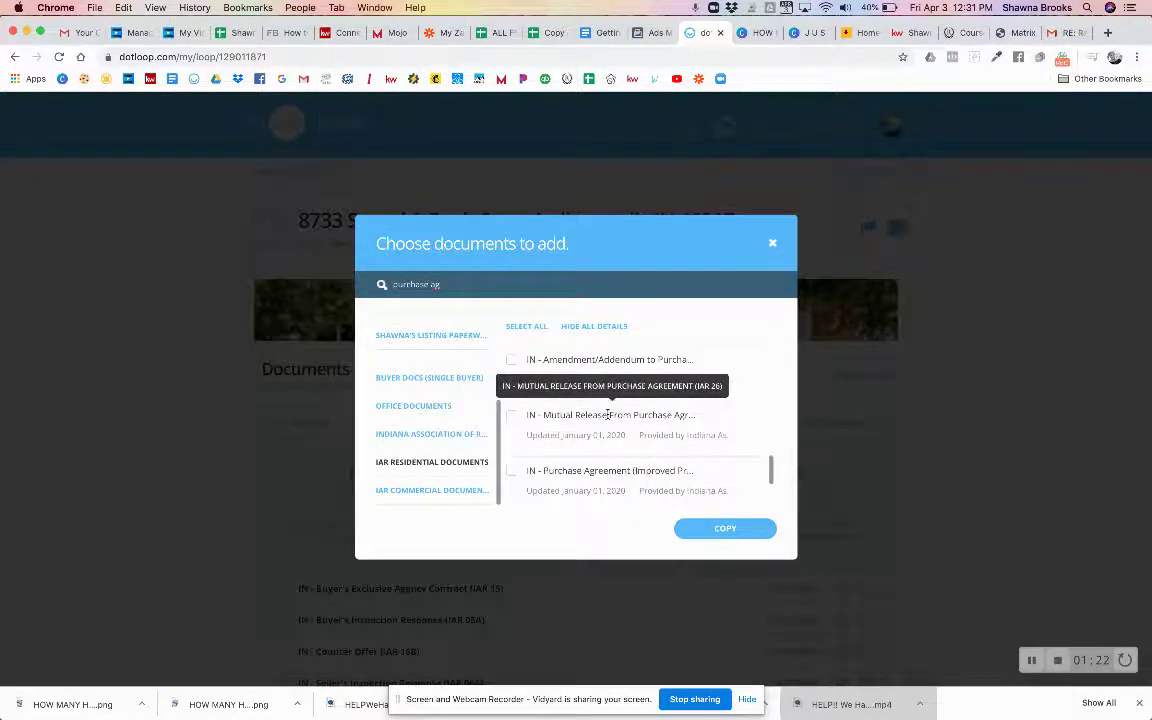
{"action": "scroll", "coordinate": [608, 418], "scroll_direction": "down", "scroll_amount": 2}
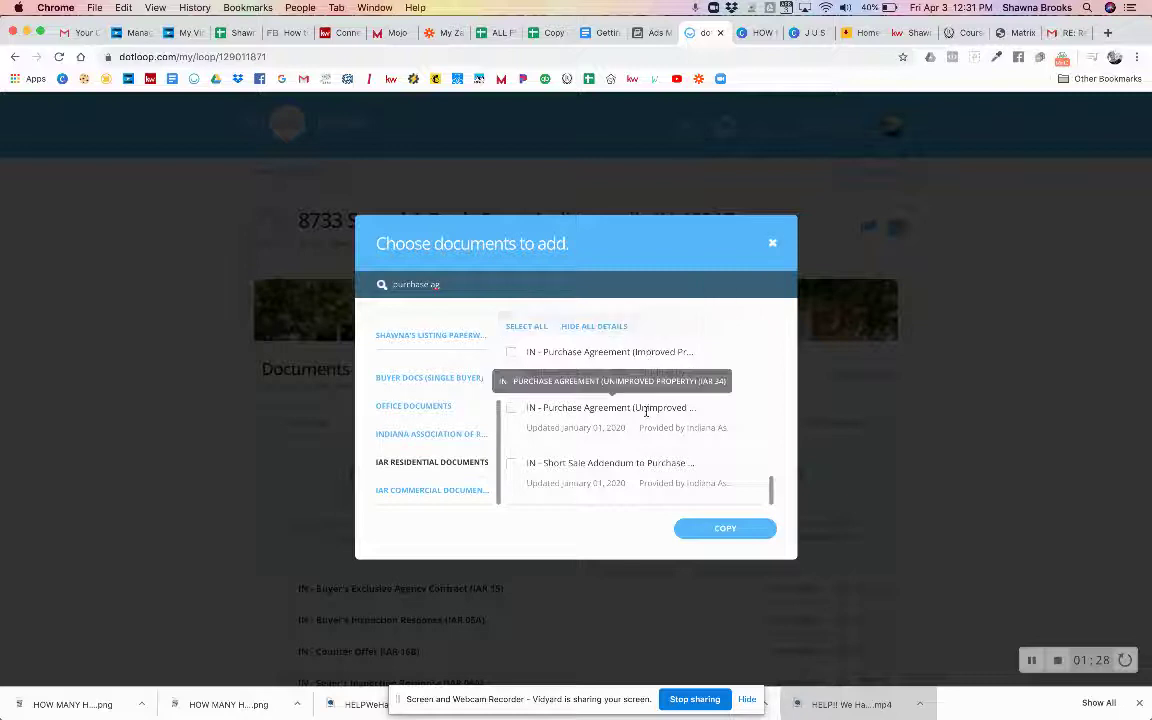
- Copy the Purchase Agreement (Improved Property) form into the loop and confirm the import
{"action": "left_click", "coordinate": [512, 354]}
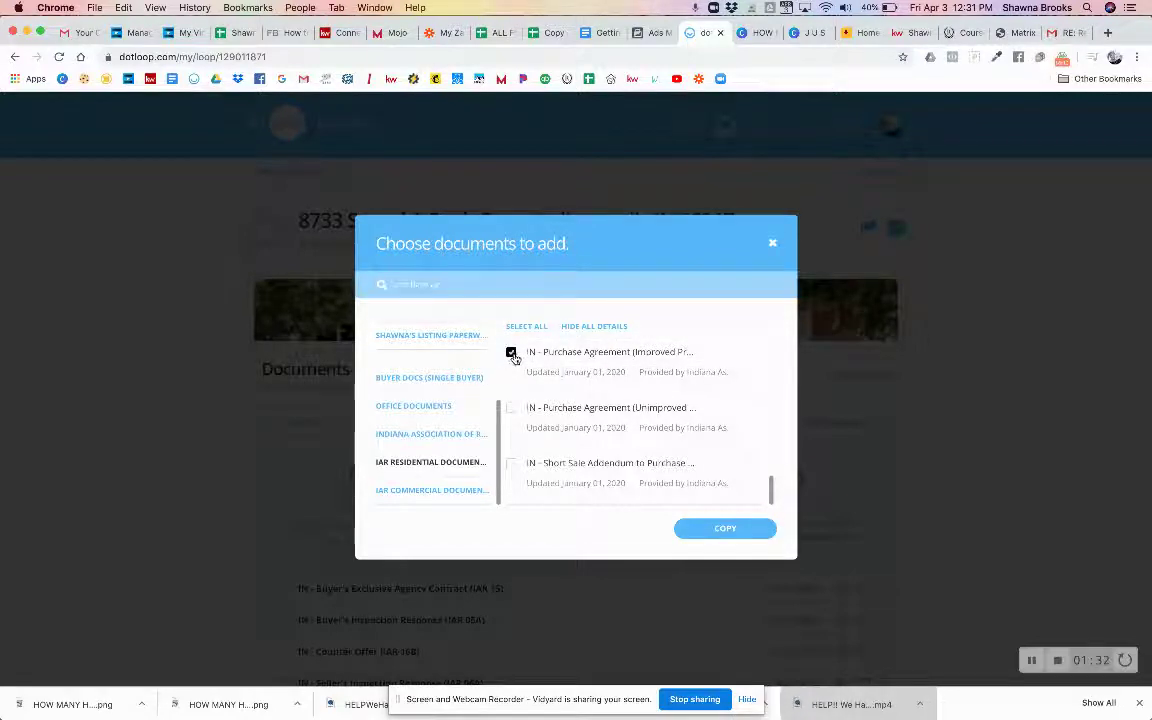
{"action": "left_click", "coordinate": [713, 532]}
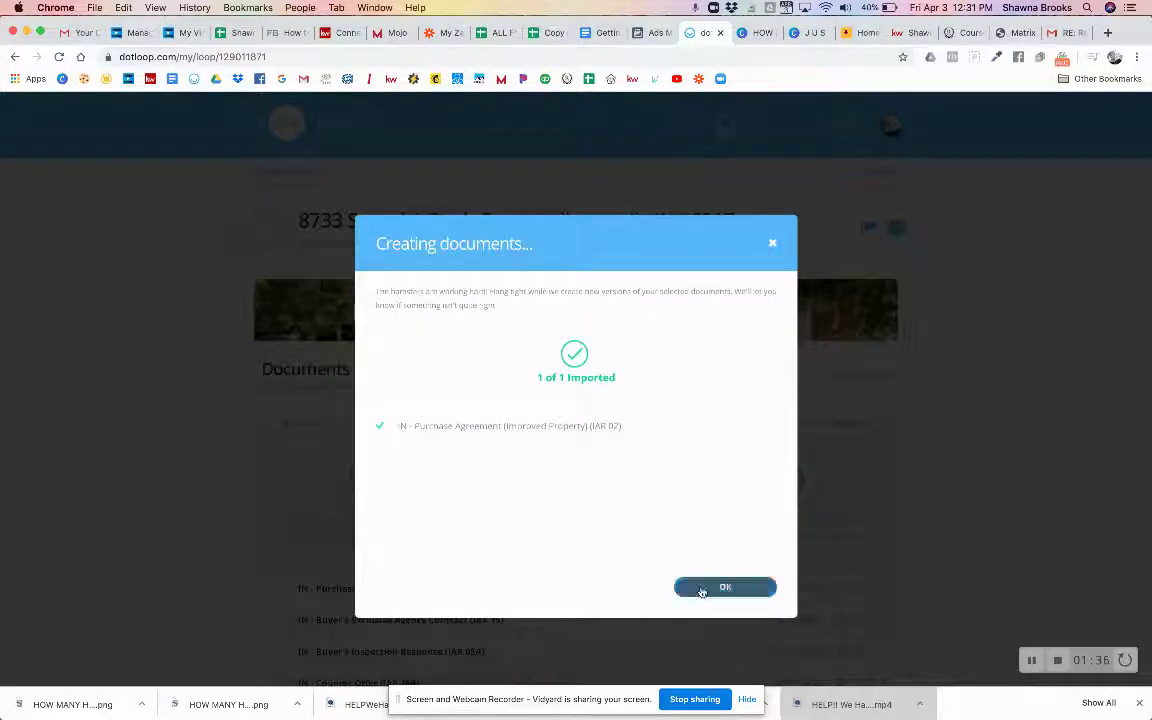
{"action": "left_click", "coordinate": [699, 589]}
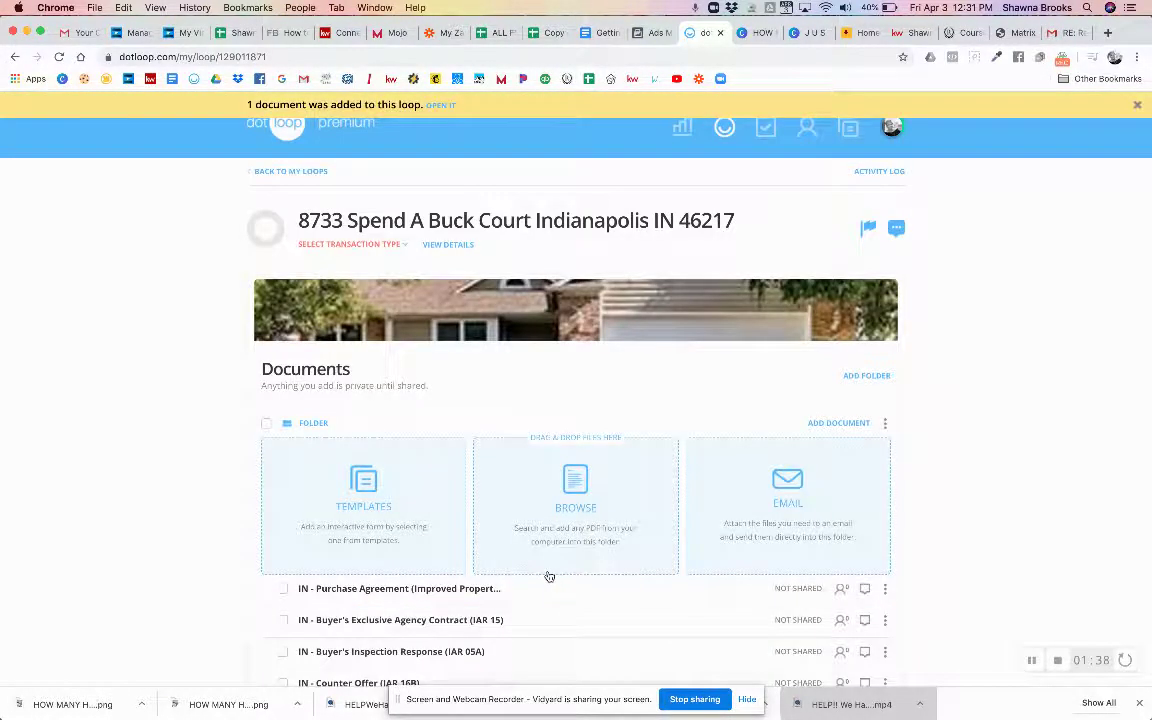
- Open the new IAR 02 Purchase Agreement and close the Autofill dialog without applying it
{"action": "scroll", "coordinate": [589, 617], "scroll_direction": "down", "scroll_amount": 3}
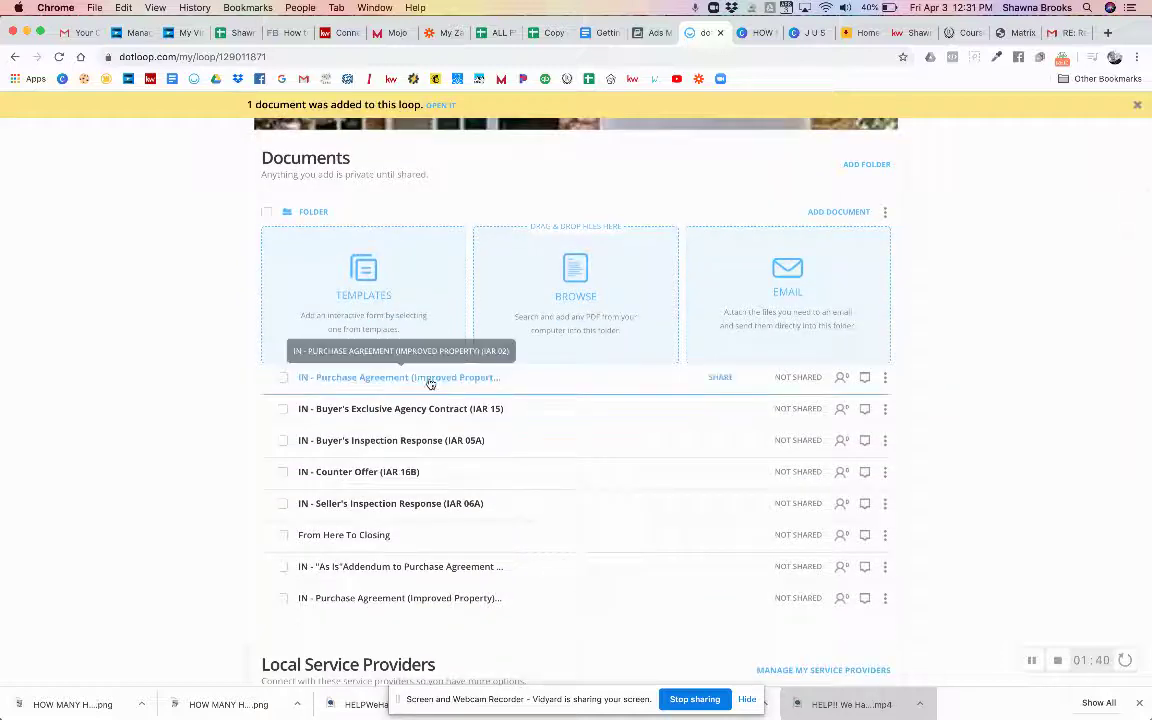
{"action": "left_click", "coordinate": [378, 383]}
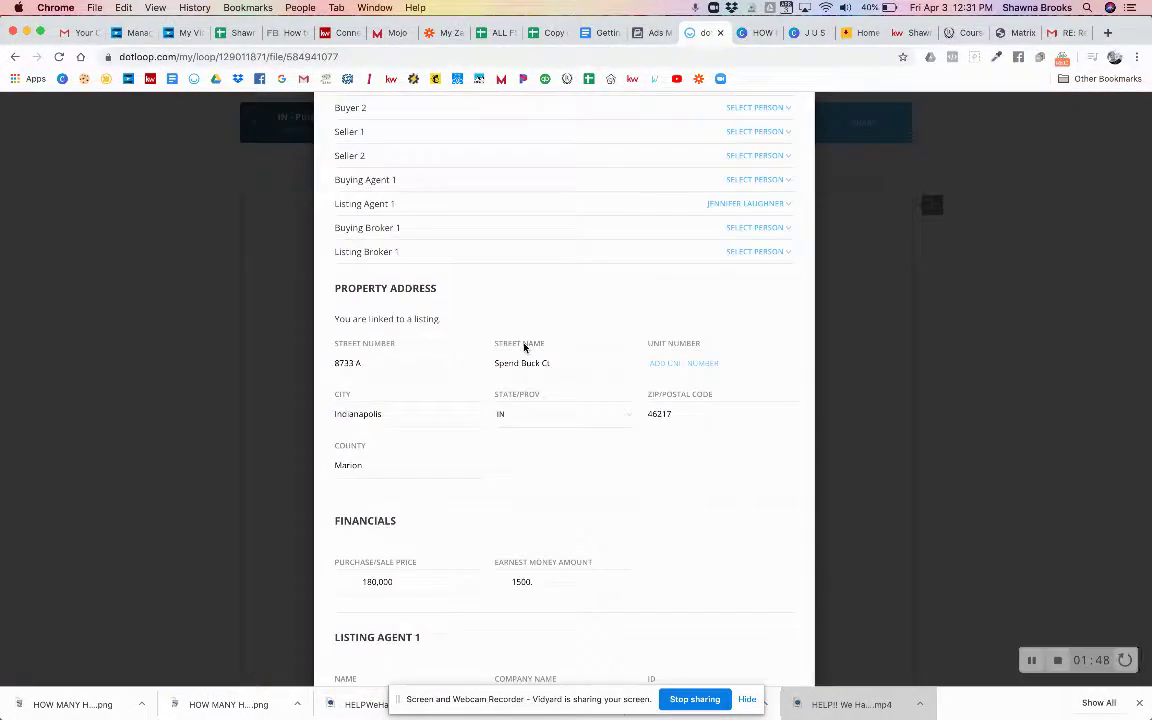
{"action": "scroll", "coordinate": [532, 437], "scroll_direction": "down", "scroll_amount": 10}
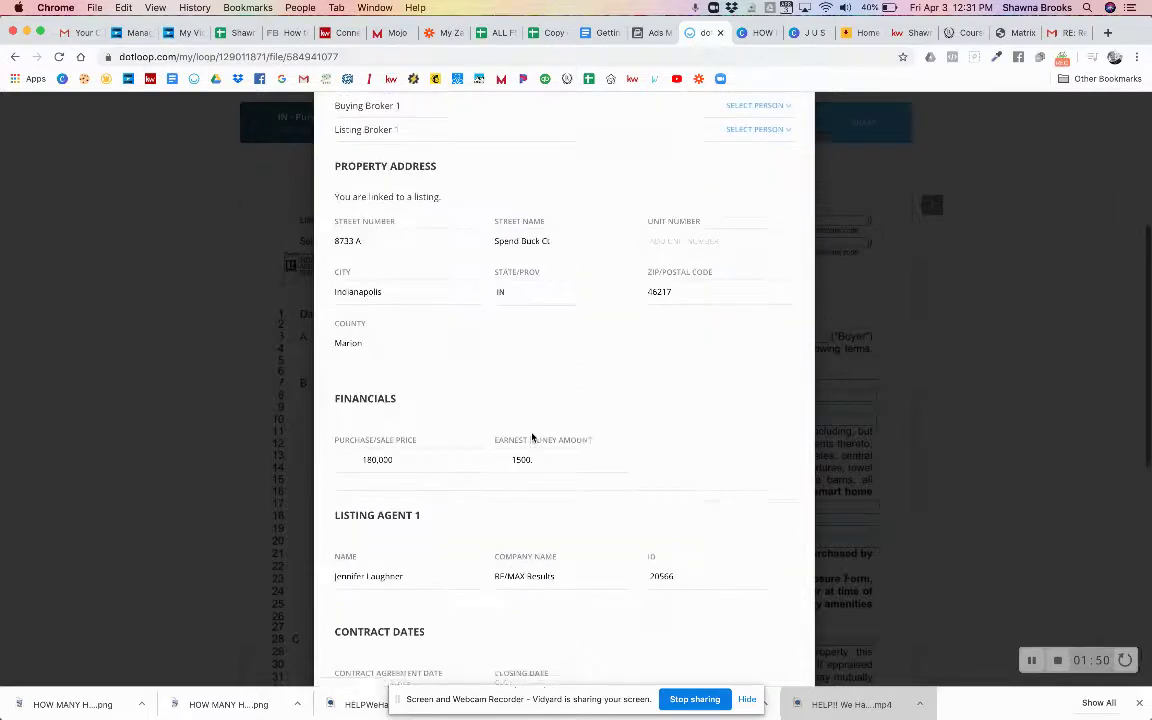
{"action": "scroll", "coordinate": [707, 488], "scroll_direction": "up", "scroll_amount": 10}
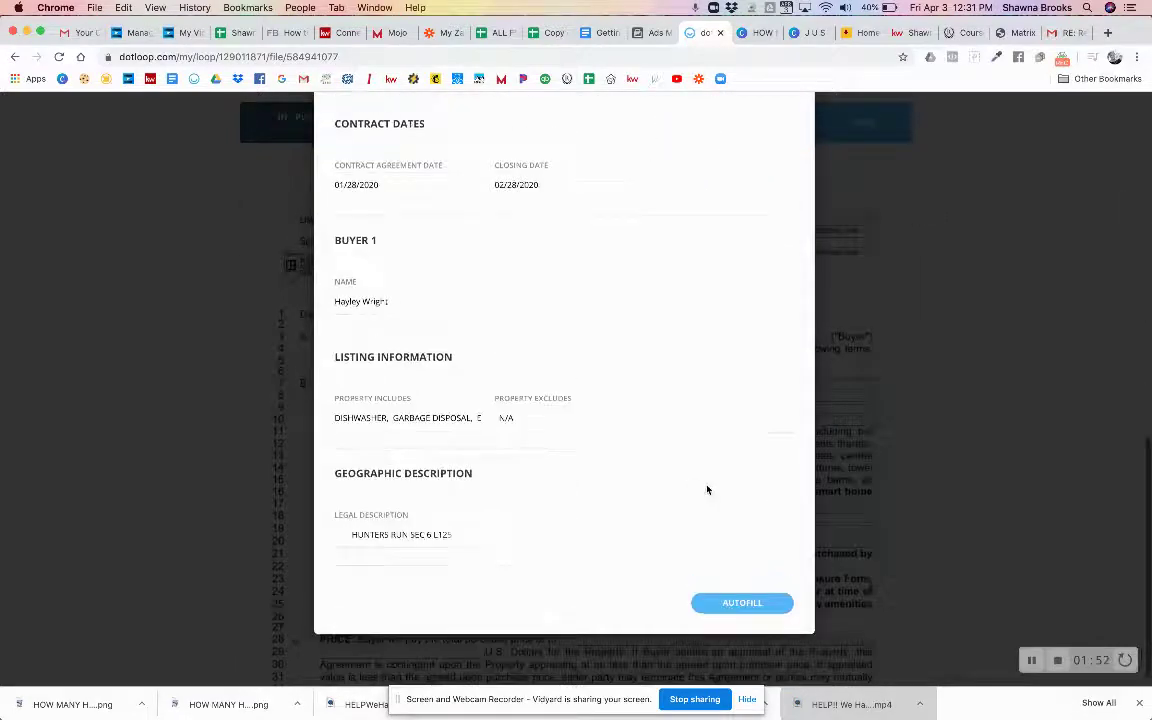
{"action": "left_click", "coordinate": [789, 172]}
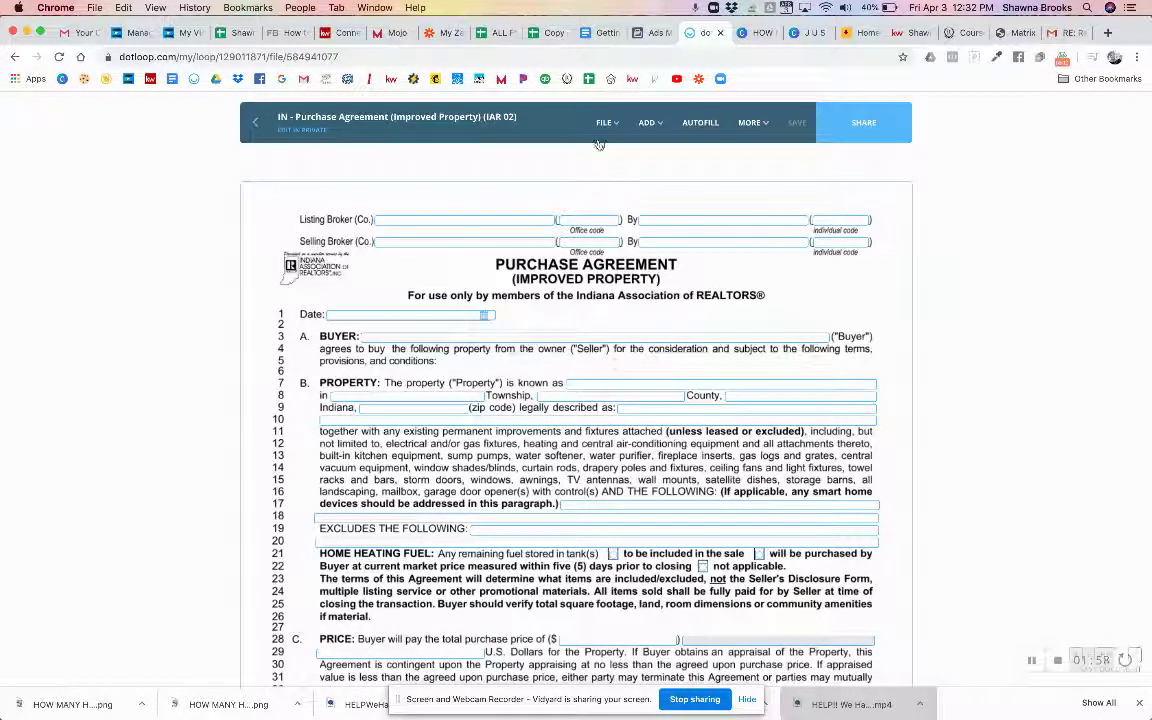
- Download the blank Purchase Agreement as a PDF and switch to the DocuSign eSignature tab
{"action": "left_click", "coordinate": [603, 124]}
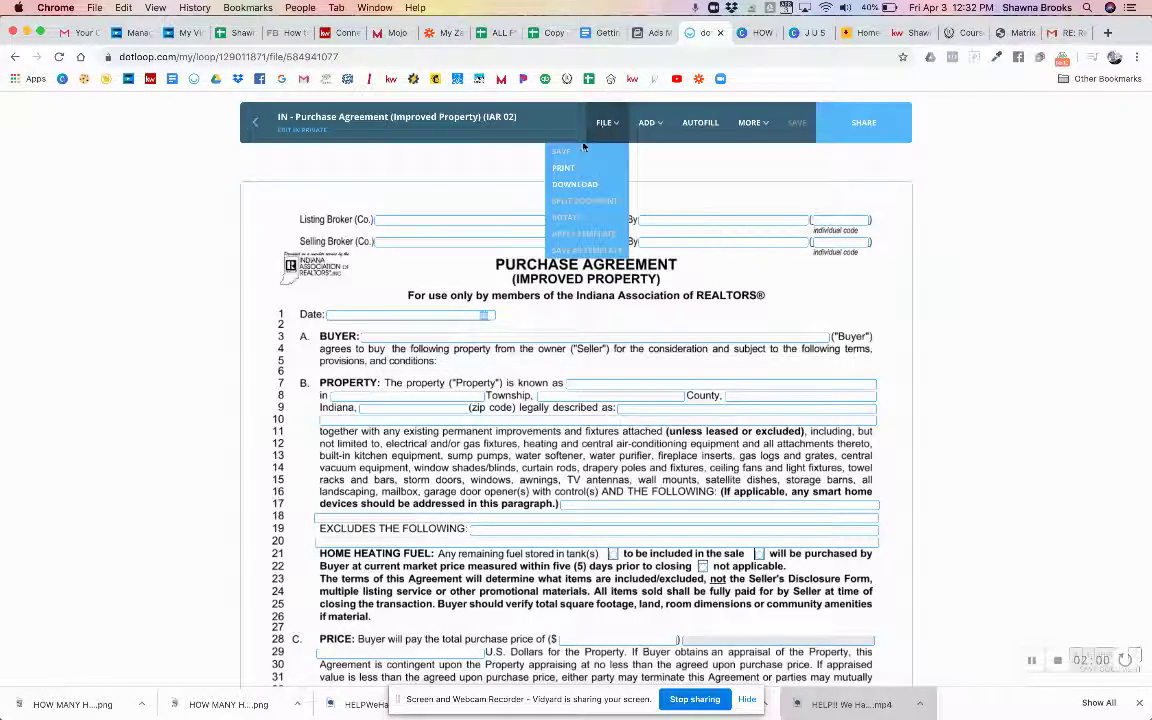
{"action": "mouse_move", "coordinate": [605, 138]}
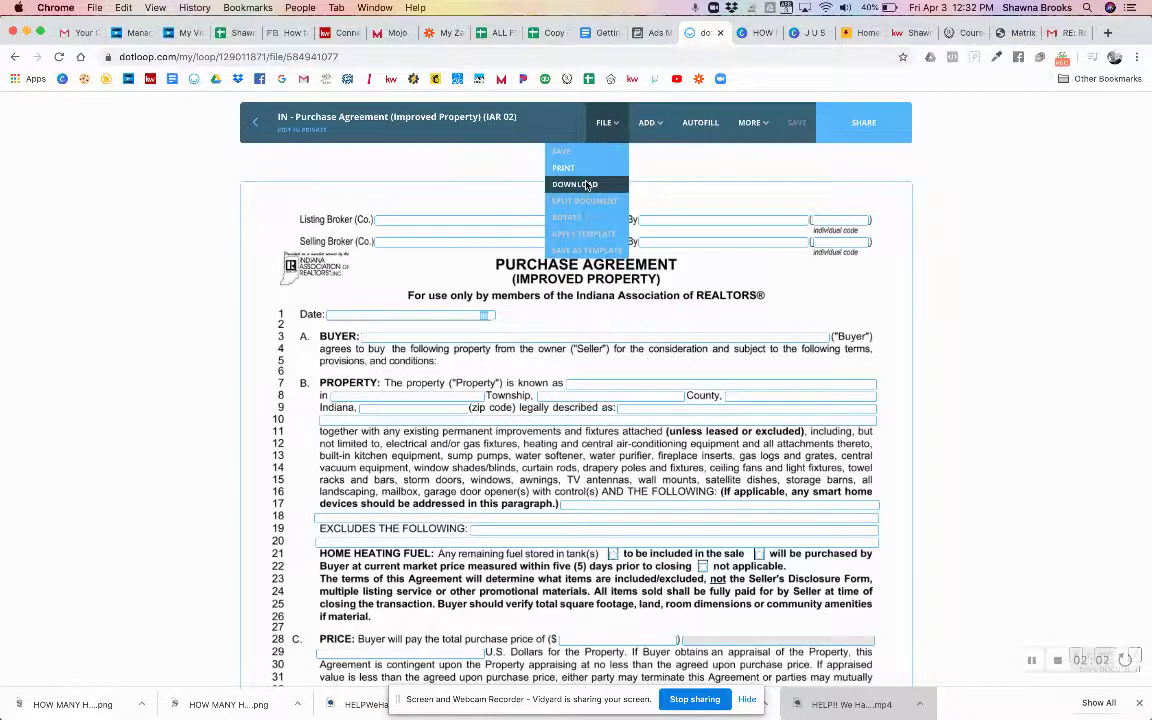
{"action": "left_click", "coordinate": [588, 186]}
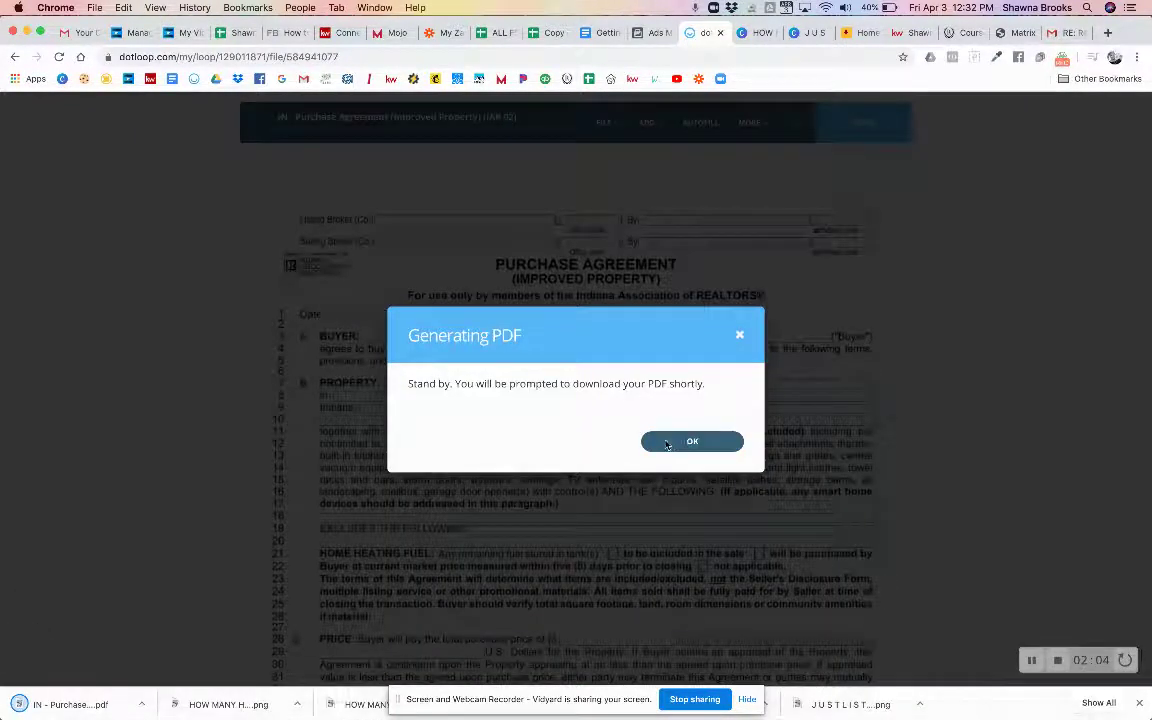
{"action": "left_click", "coordinate": [667, 444]}
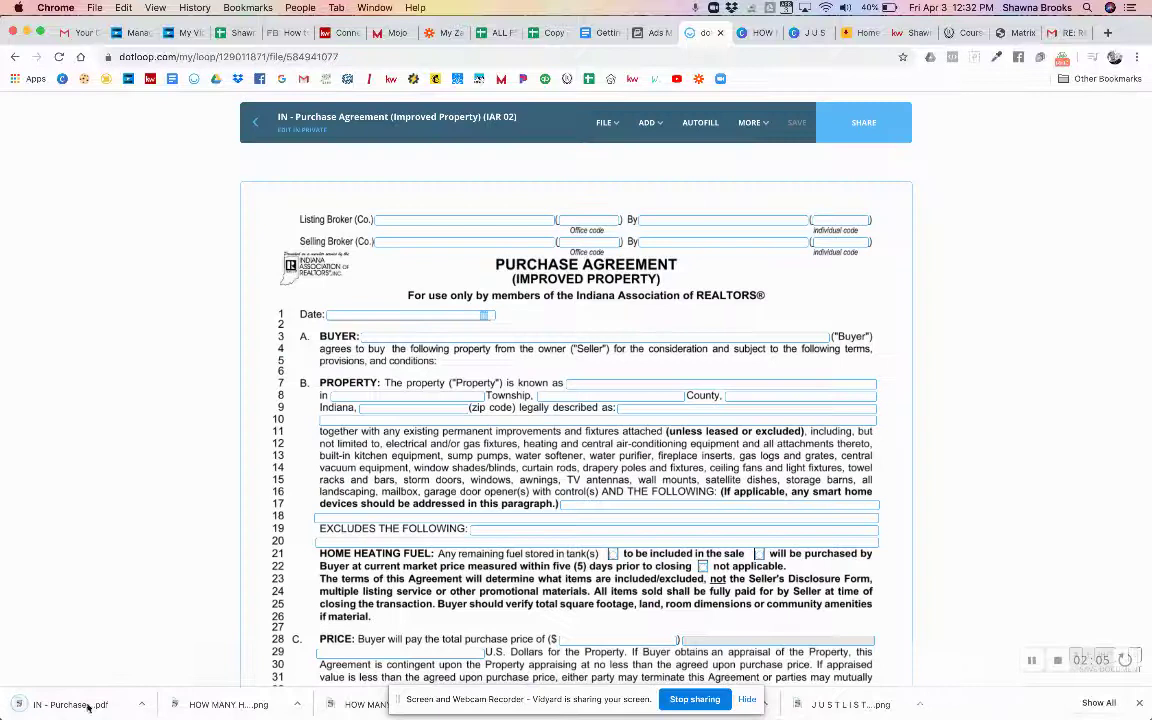
{"action": "left_click", "coordinate": [859, 34]}
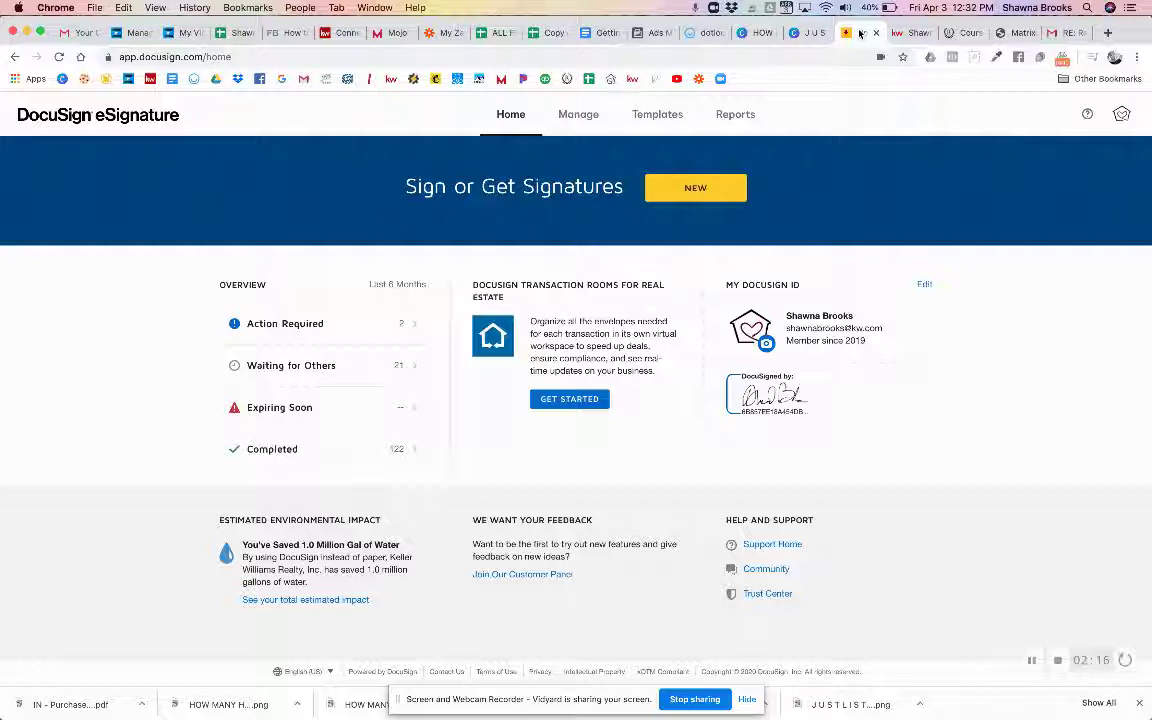
- Use the profile menu's Switch to Rooms to move from eSignature to the DocuSign Rooms dashboard
{"action": "left_click", "coordinate": [705, 32]}
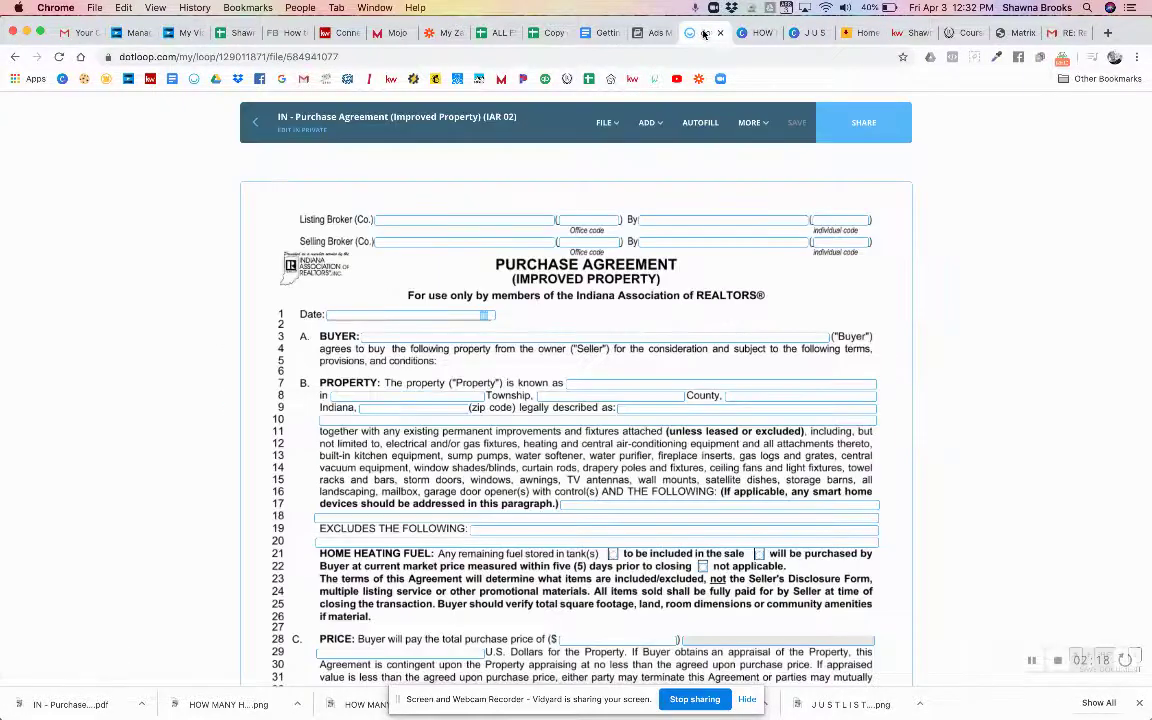
{"action": "left_click", "coordinate": [864, 34]}
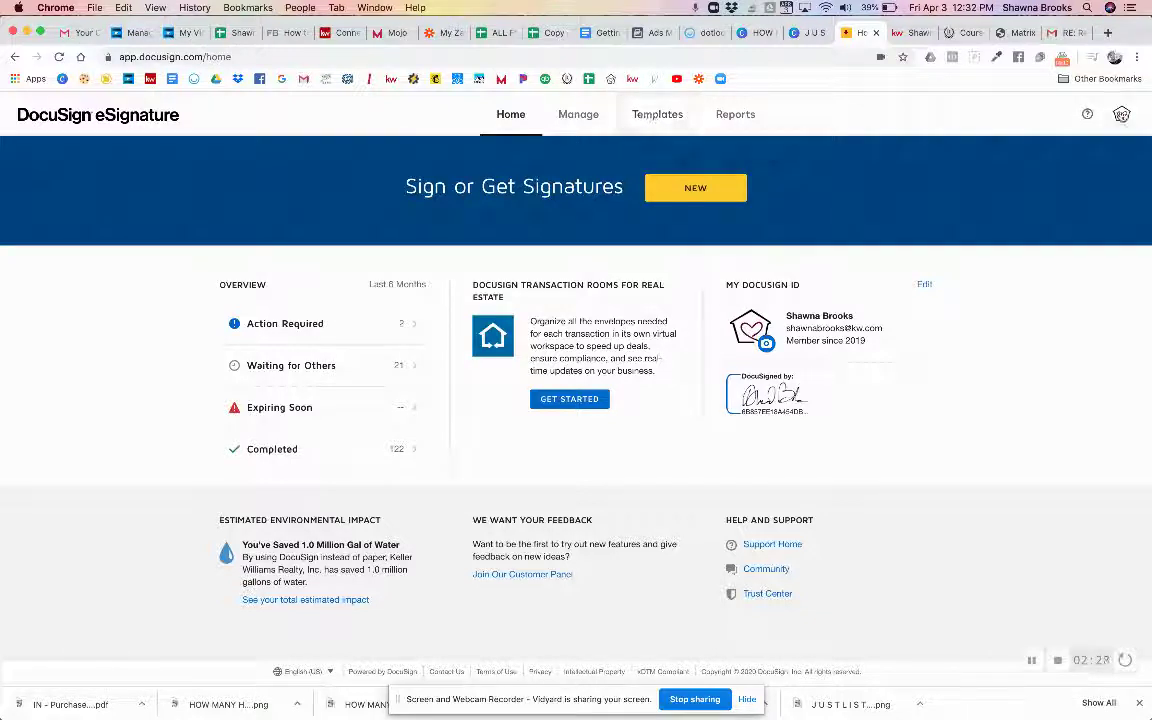
{"action": "left_click", "coordinate": [1123, 116]}
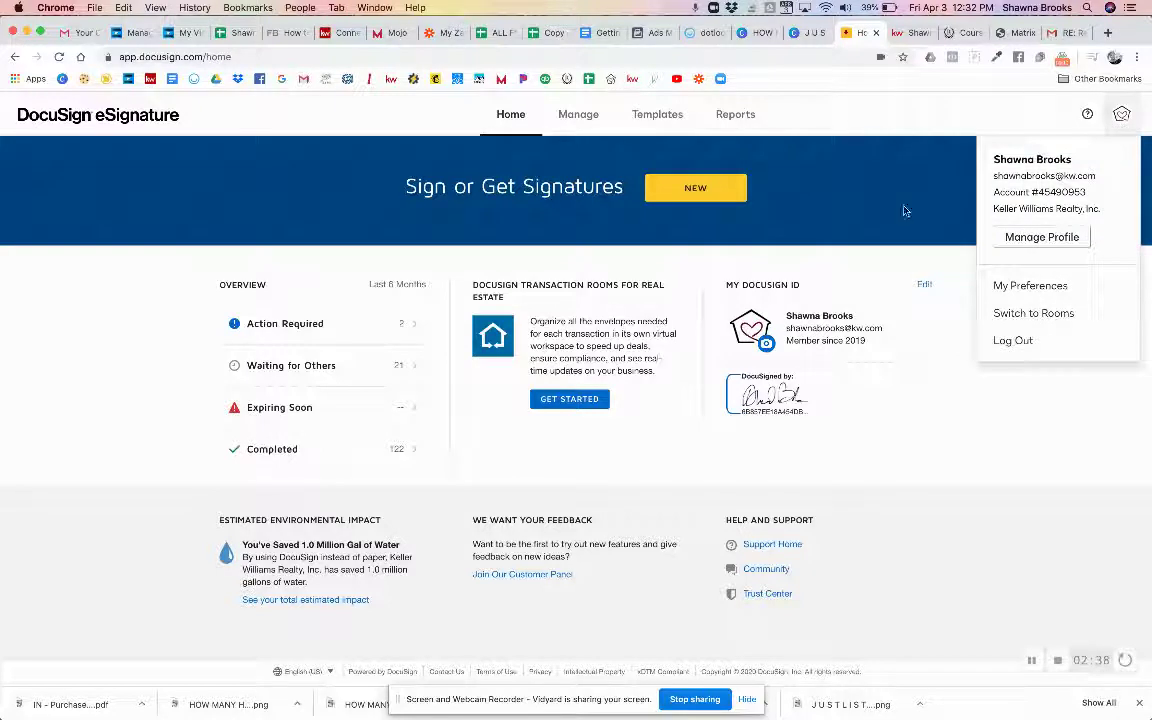
{"action": "left_click", "coordinate": [1020, 313]}
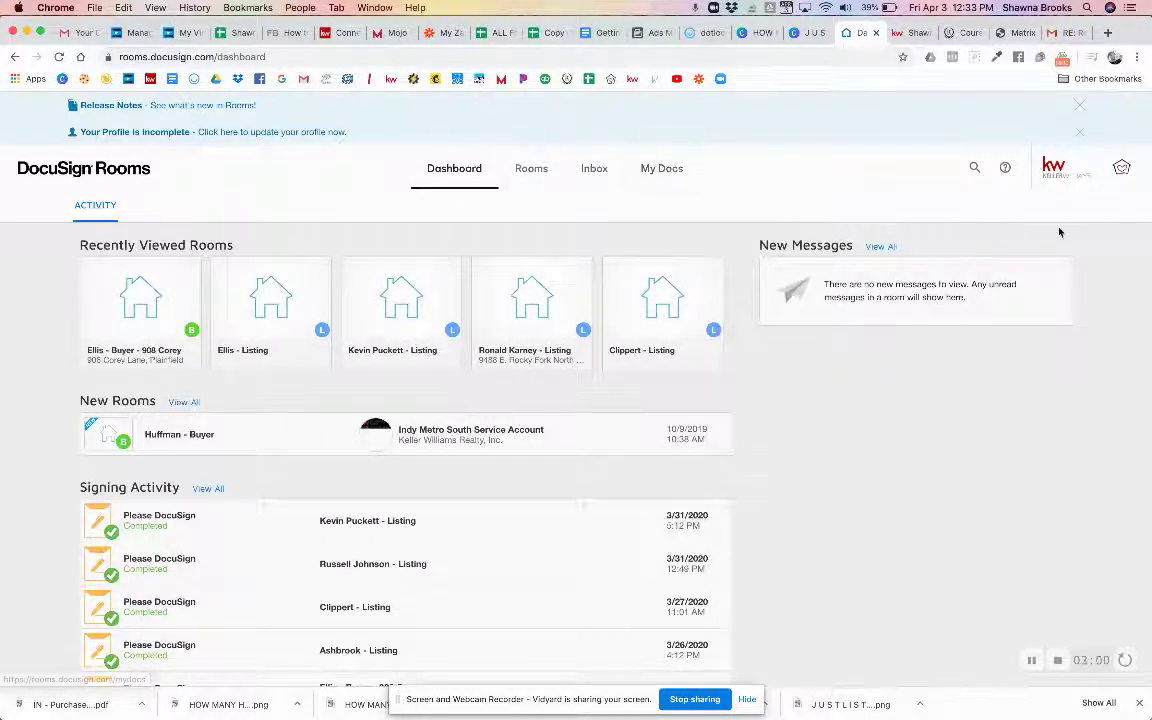
{"action": "left_click", "coordinate": [1122, 172]}
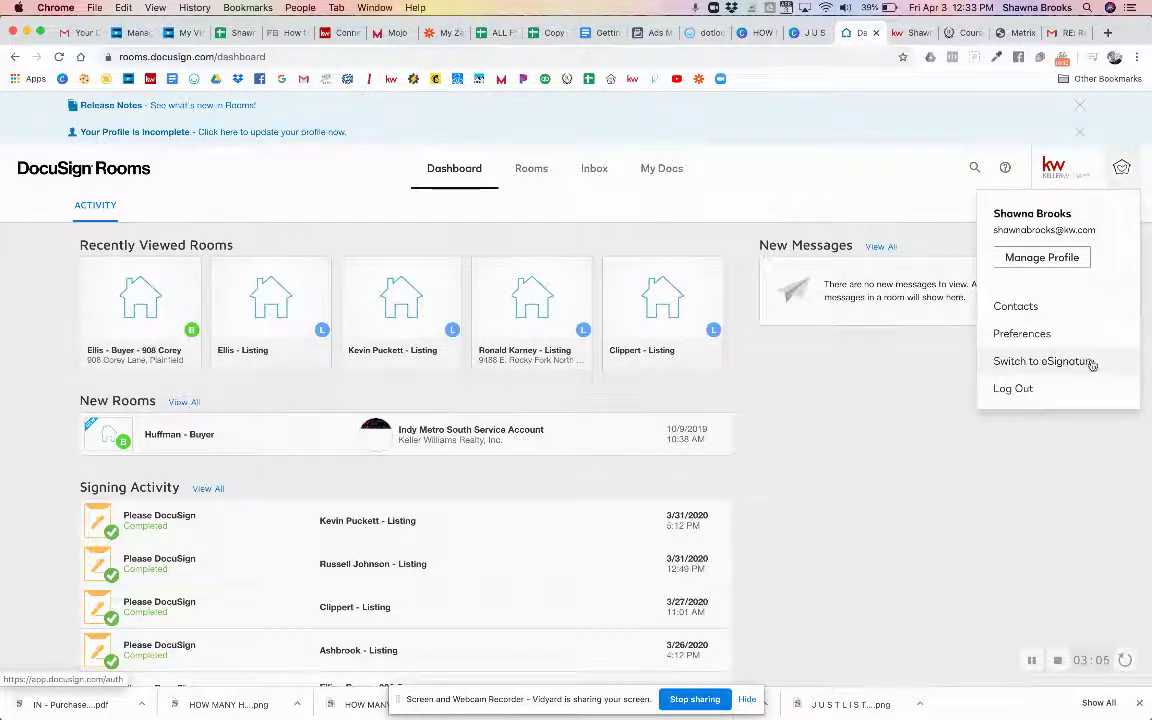
- Switch from DocuSign Rooms back to the eSignature Home page with its envelope overview
{"action": "left_click", "coordinate": [1095, 366]}
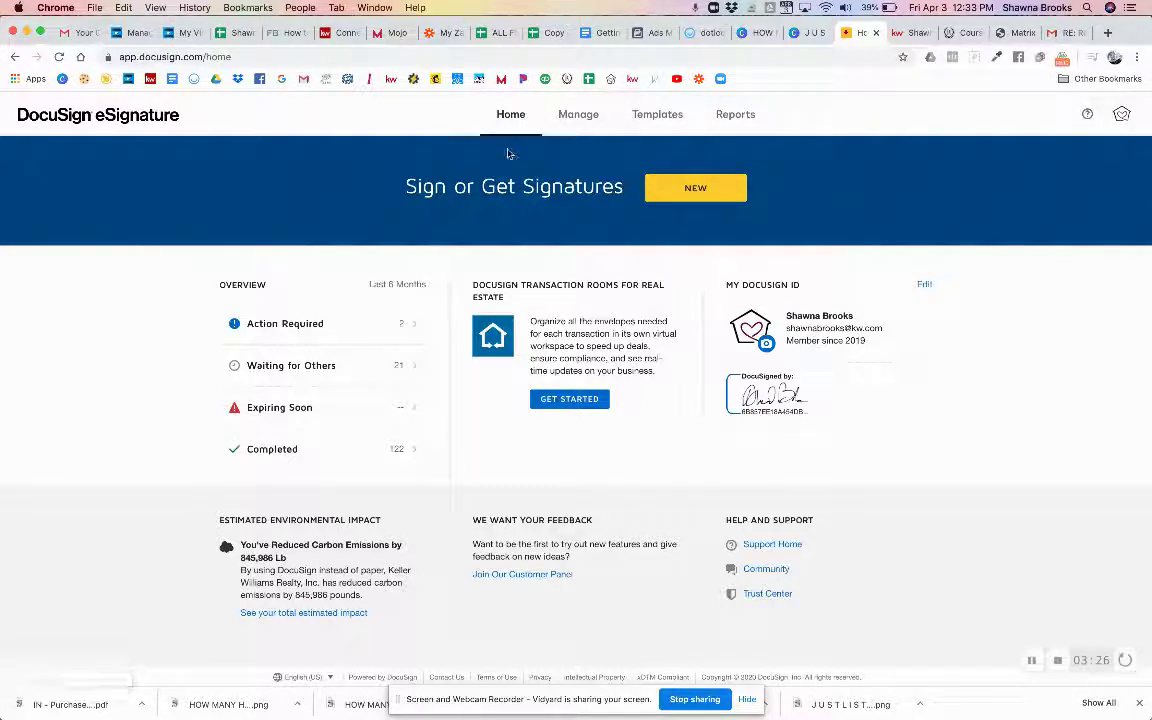
{"action": "left_click", "coordinate": [657, 118]}
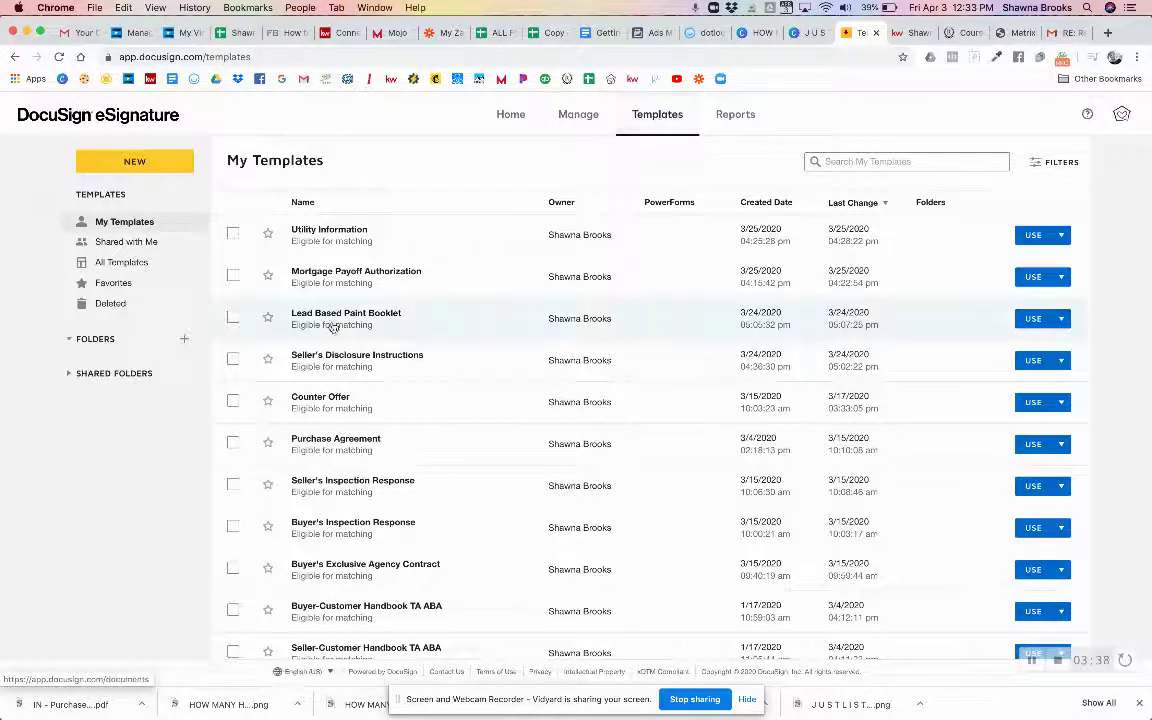
- Review the saved templates like Purchase Agreement and Counter Offer, then bring up the NEW options
{"action": "scroll", "coordinate": [365, 480], "scroll_direction": "down", "scroll_amount": 3}
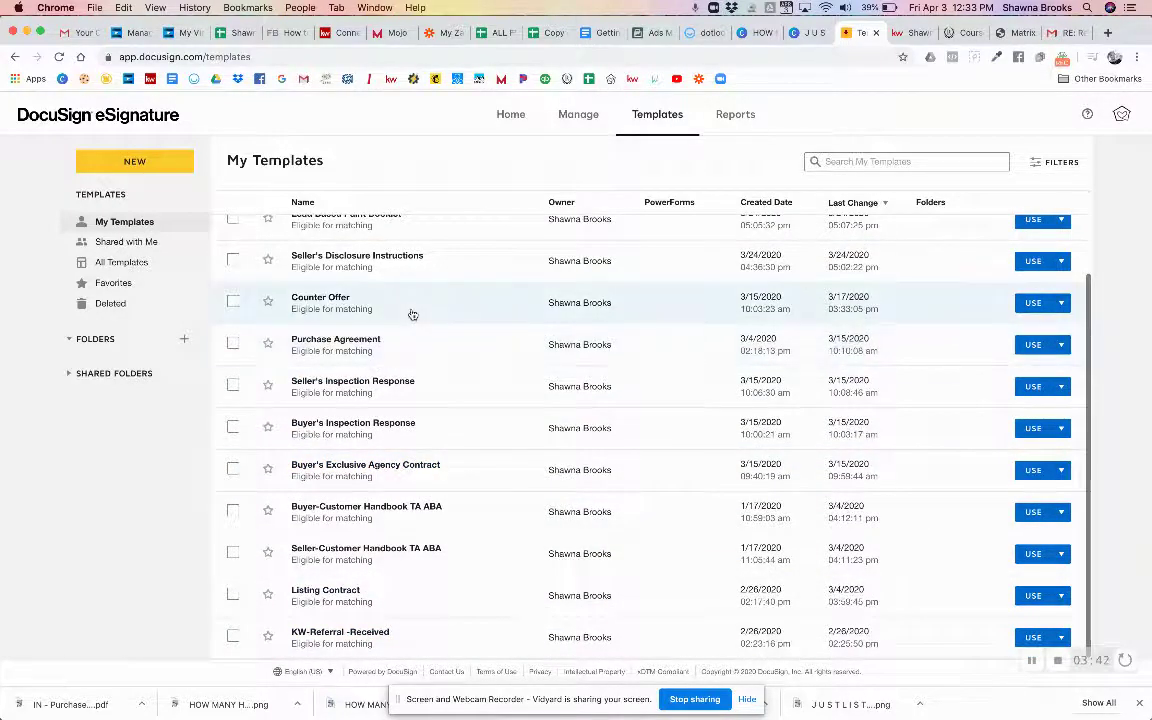
{"action": "scroll", "coordinate": [411, 316], "scroll_direction": "up", "scroll_amount": 3}
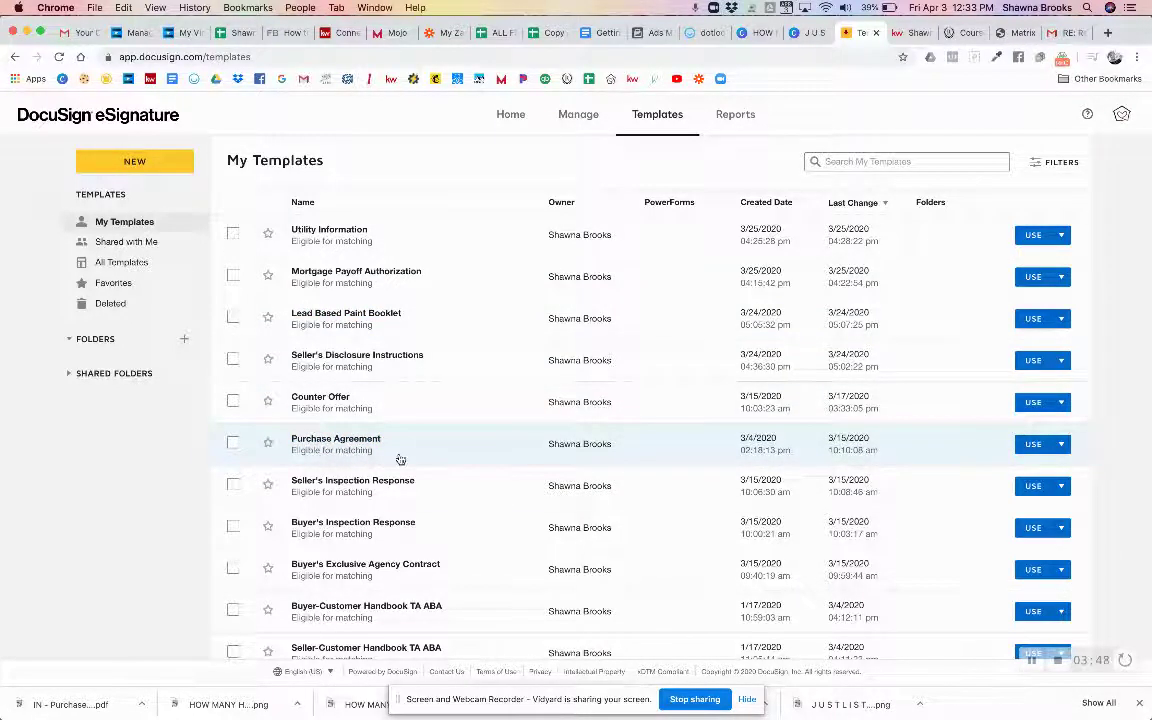
{"action": "scroll", "coordinate": [418, 453], "scroll_direction": "up", "scroll_amount": 1}
{"action": "scroll", "coordinate": [418, 453], "scroll_direction": "down", "scroll_amount": 1}
{"action": "left_click", "coordinate": [131, 164]}
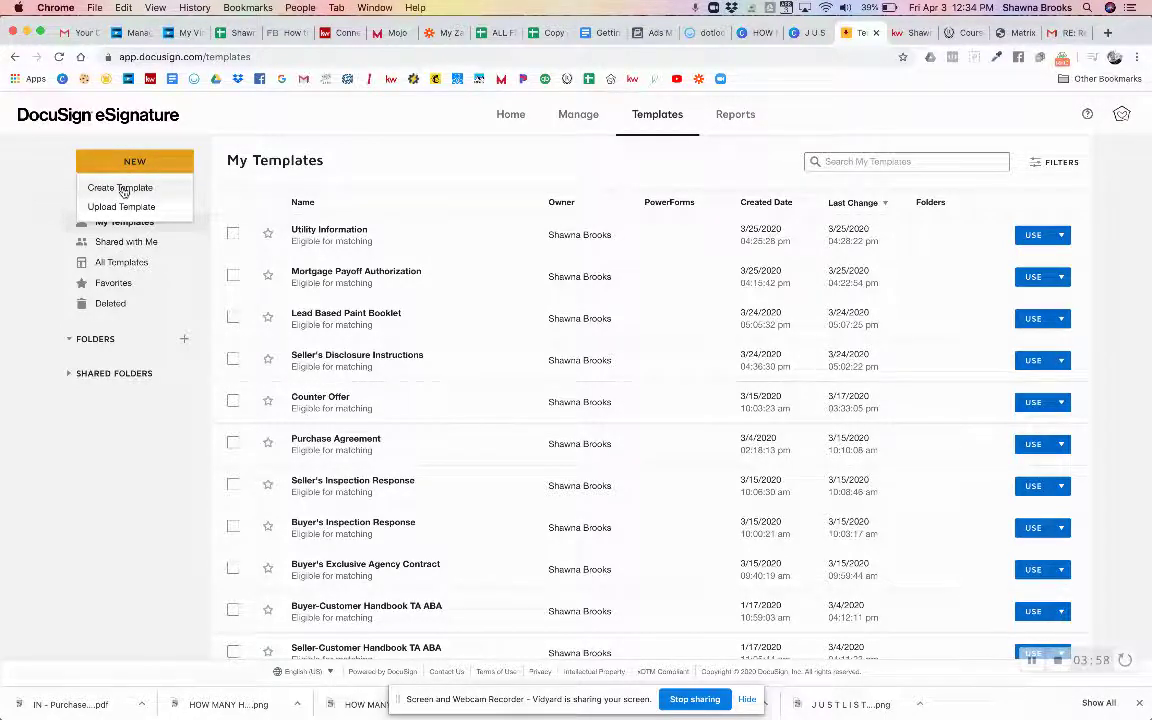
- Create a new template and name it 'Sample Purchase Agreement'
{"action": "left_click", "coordinate": [121, 188]}
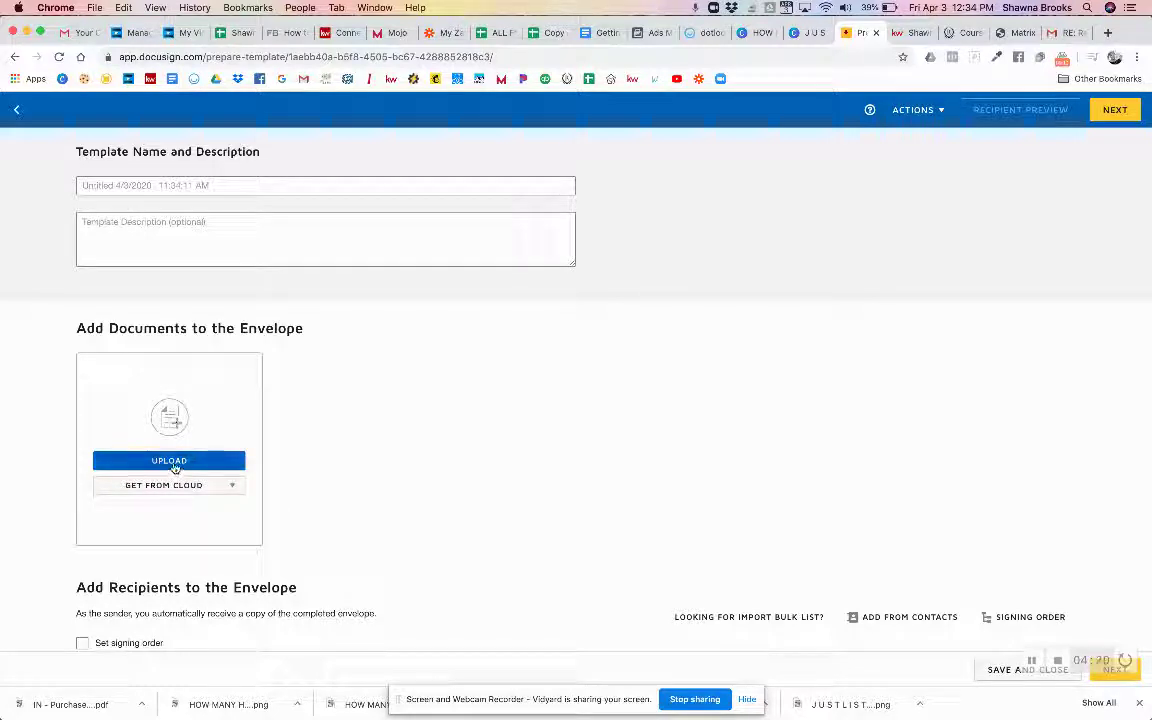
{"action": "left_click", "coordinate": [223, 187]}
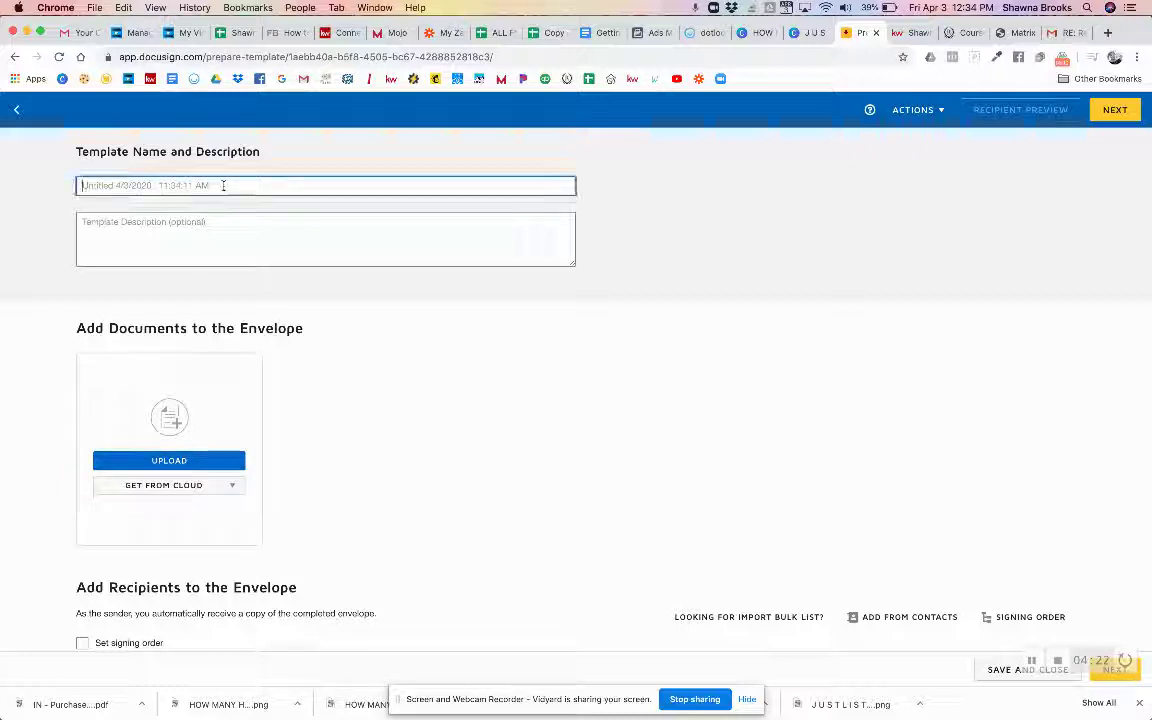
{"action": "type", "text": "Sample Purchase Agreement"}
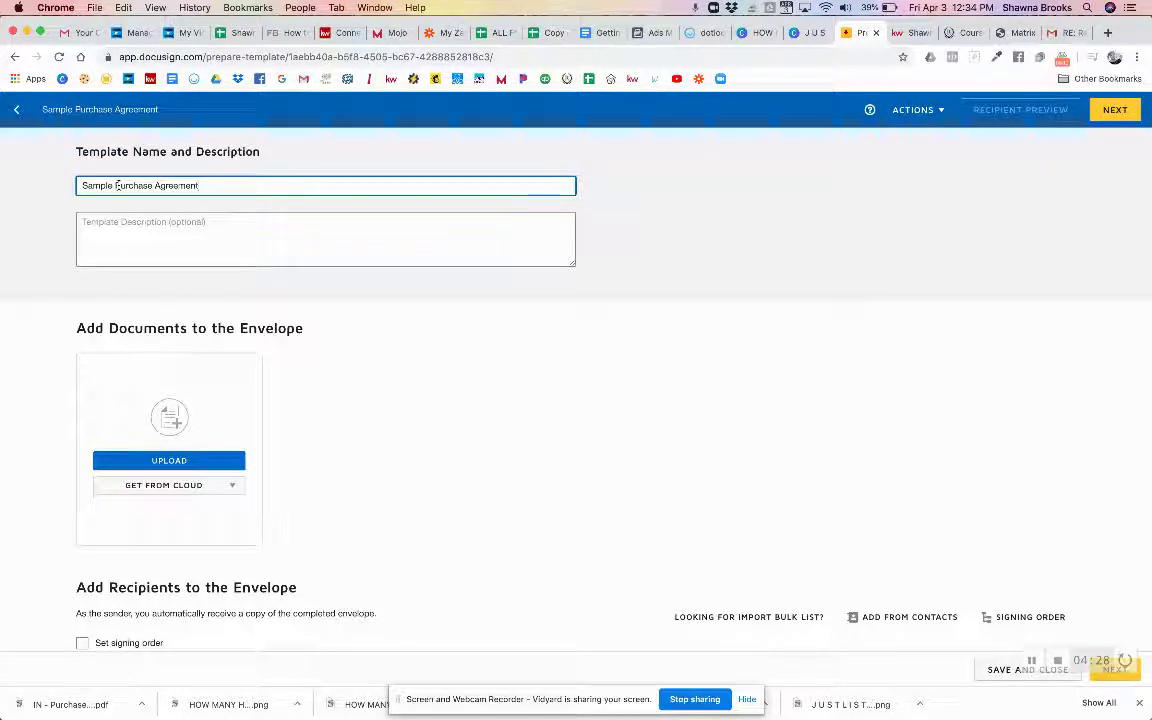
{"action": "left_click", "coordinate": [164, 466]}
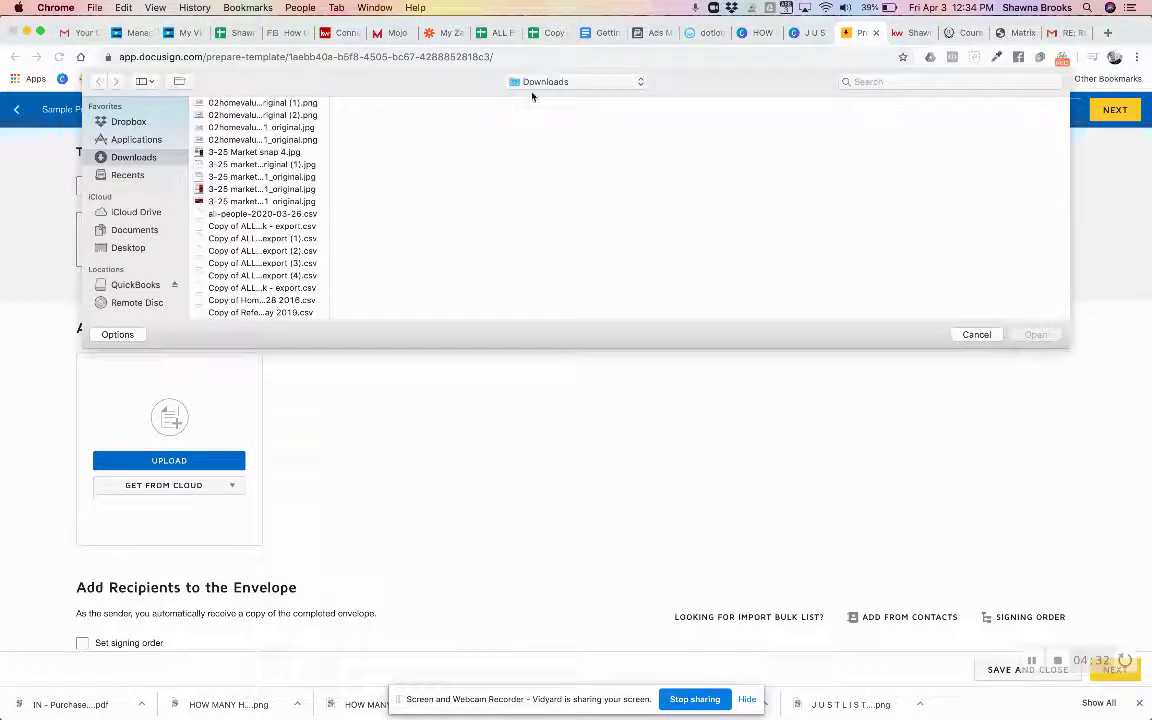
- Upload the 8-page IN - Purchase Agreement (Improved Property) PDF from Downloads as the template document
{"action": "scroll", "coordinate": [240, 249], "scroll_direction": "down", "scroll_amount": 15}
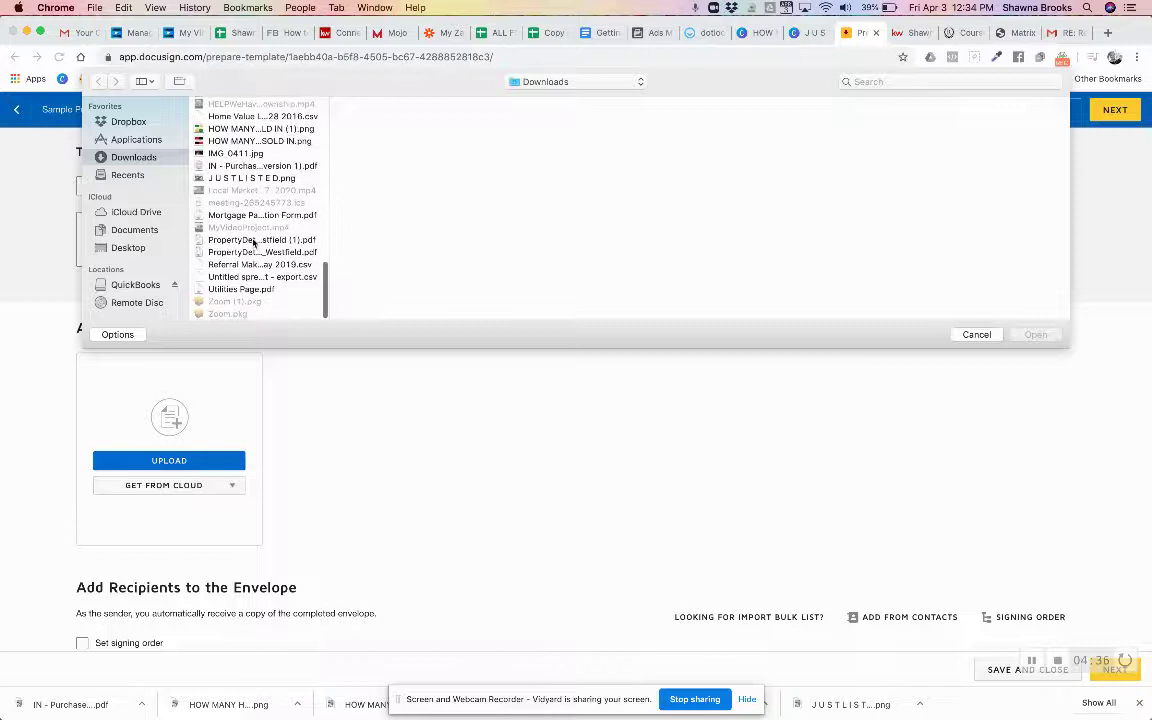
{"action": "scroll", "coordinate": [278, 240], "scroll_direction": "down", "scroll_amount": 3}
{"action": "left_click", "coordinate": [249, 166]}
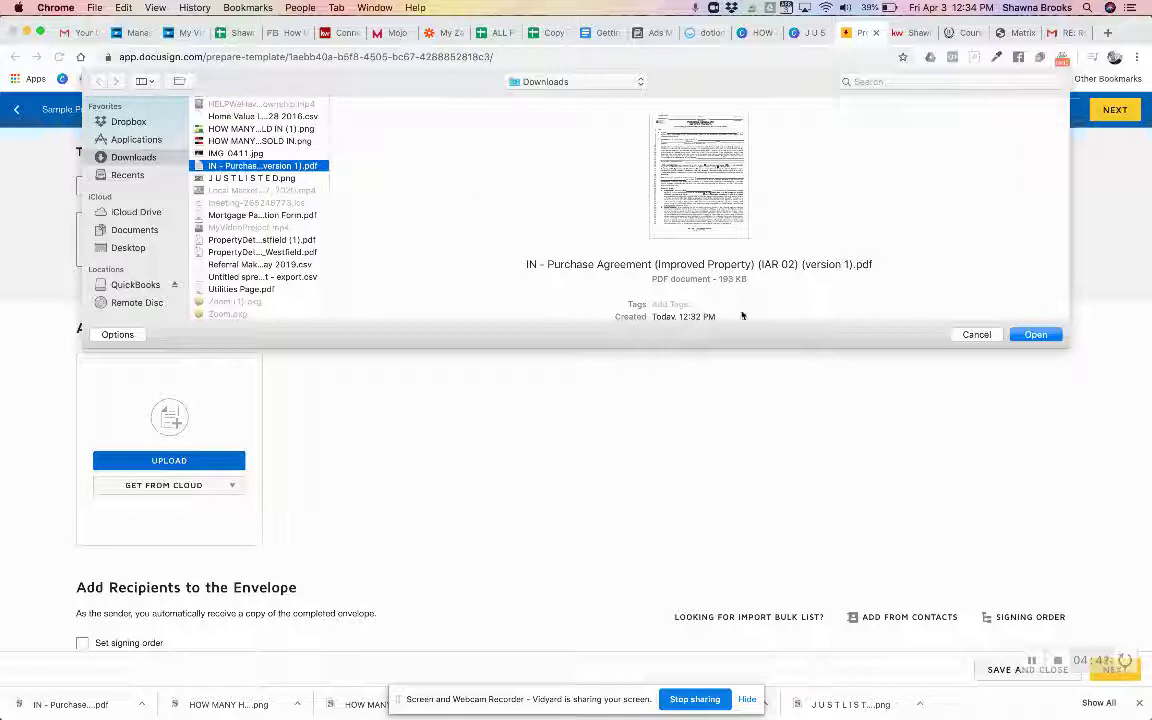
{"action": "left_click", "coordinate": [1036, 335]}
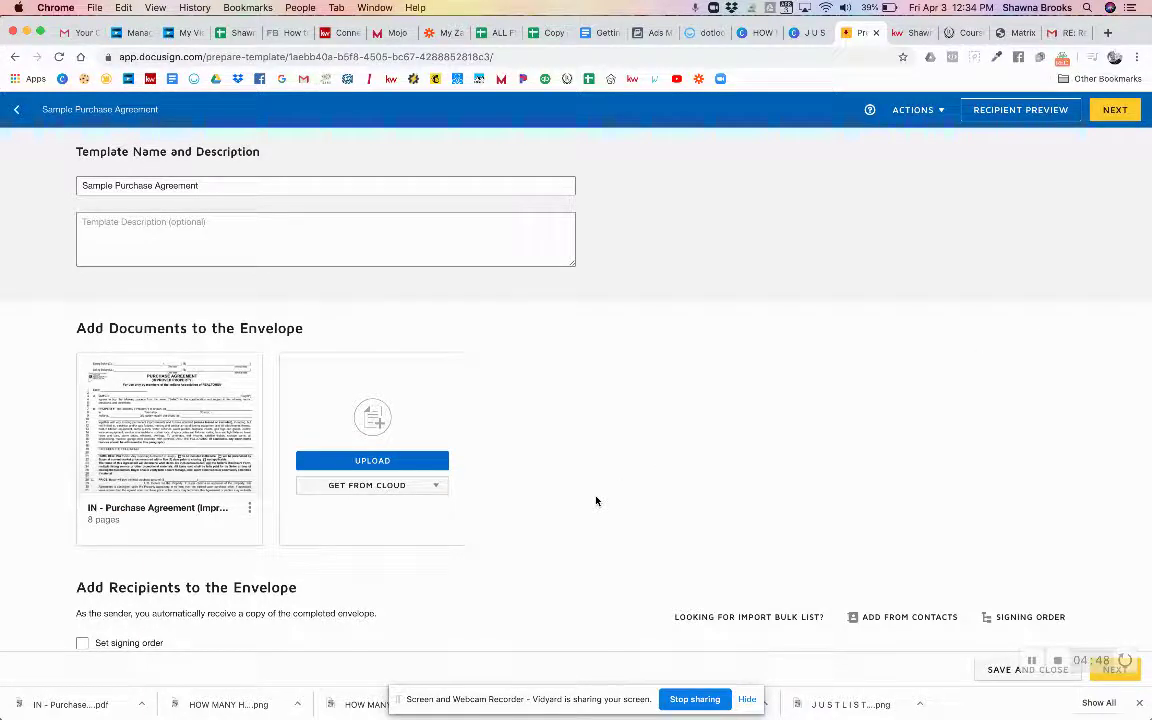
{"action": "scroll", "coordinate": [597, 500], "scroll_direction": "down", "scroll_amount": 4}
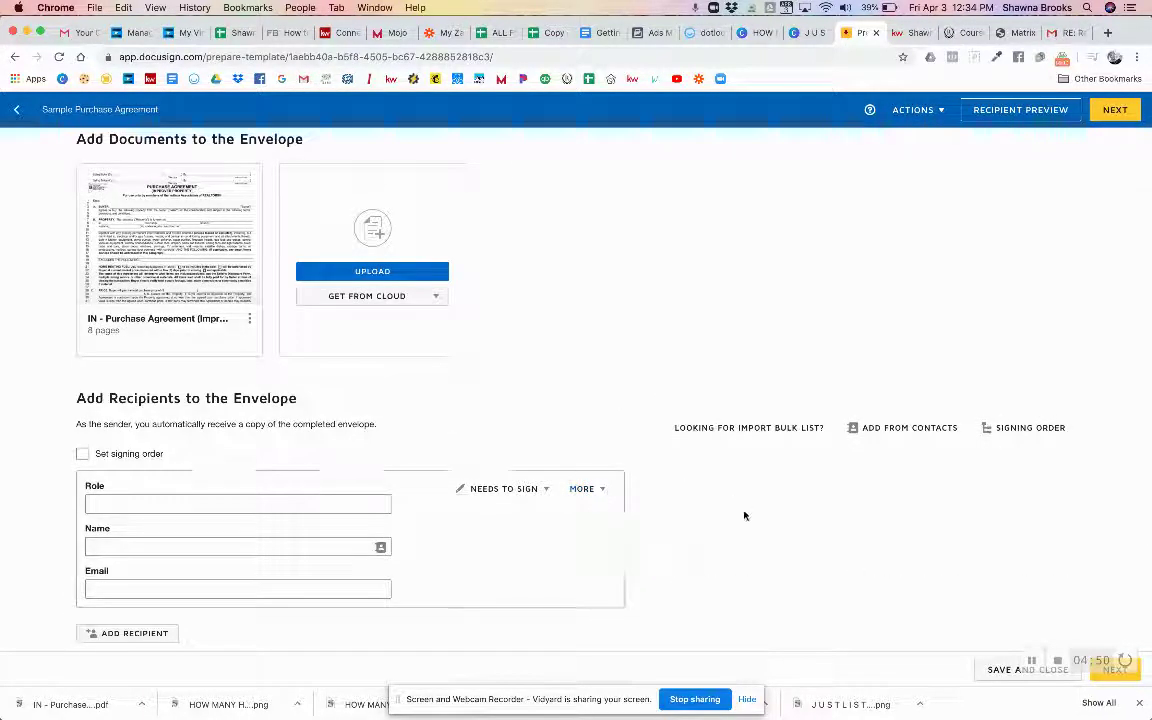
{"action": "scroll", "coordinate": [571, 297], "scroll_direction": "up", "scroll_amount": 2}
{"action": "scroll", "coordinate": [571, 297], "scroll_direction": "up", "scroll_amount": 1}
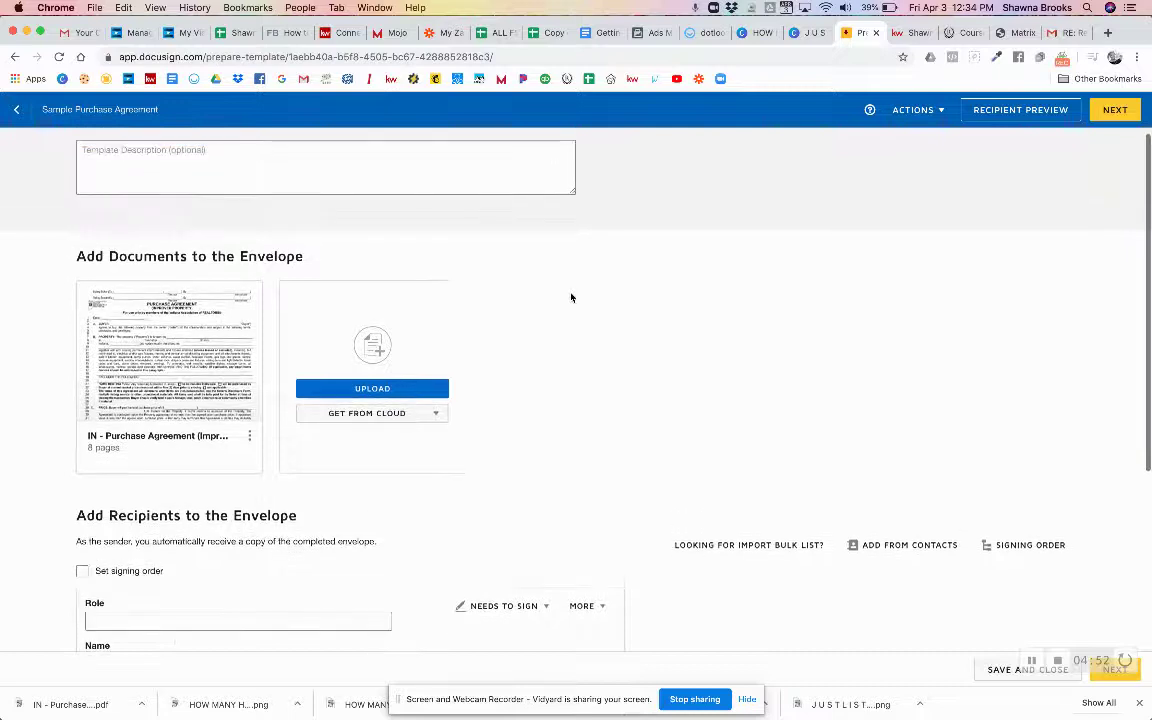
{"action": "scroll", "coordinate": [571, 297], "scroll_direction": "down", "scroll_amount": 3}
{"action": "scroll", "coordinate": [571, 297], "scroll_direction": "up", "scroll_amount": 4}
{"action": "scroll", "coordinate": [571, 297], "scroll_direction": "up", "scroll_amount": 1}
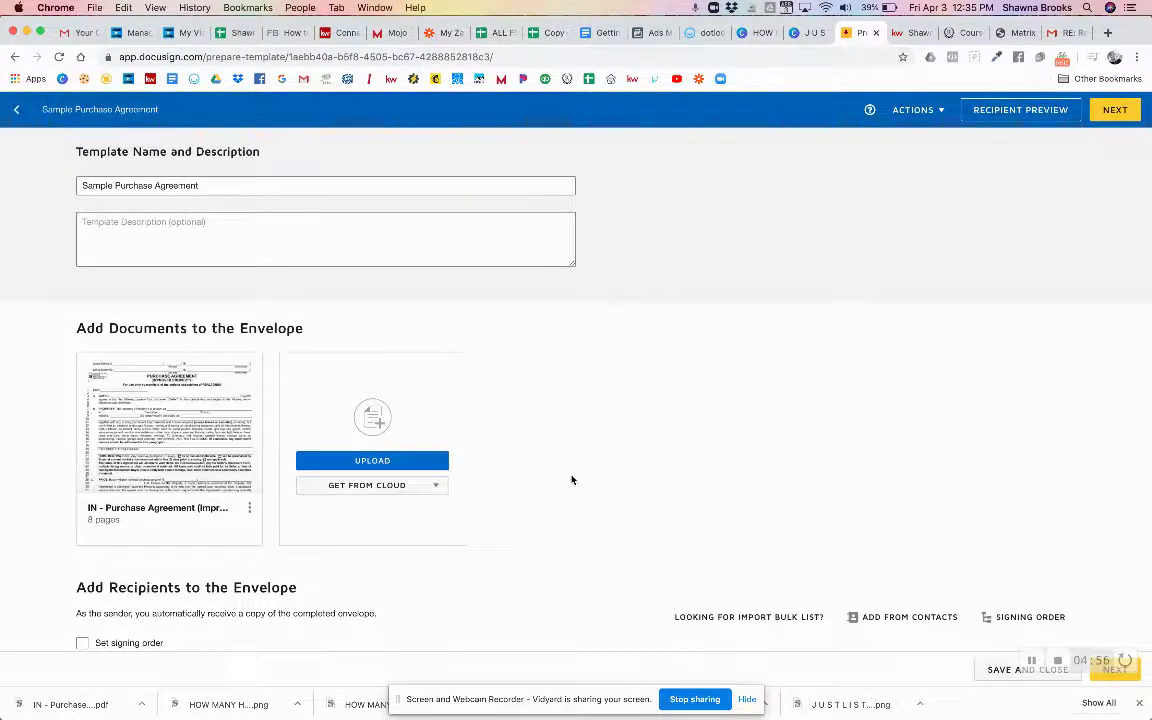
{"action": "scroll", "coordinate": [571, 480], "scroll_direction": "down", "scroll_amount": 4}
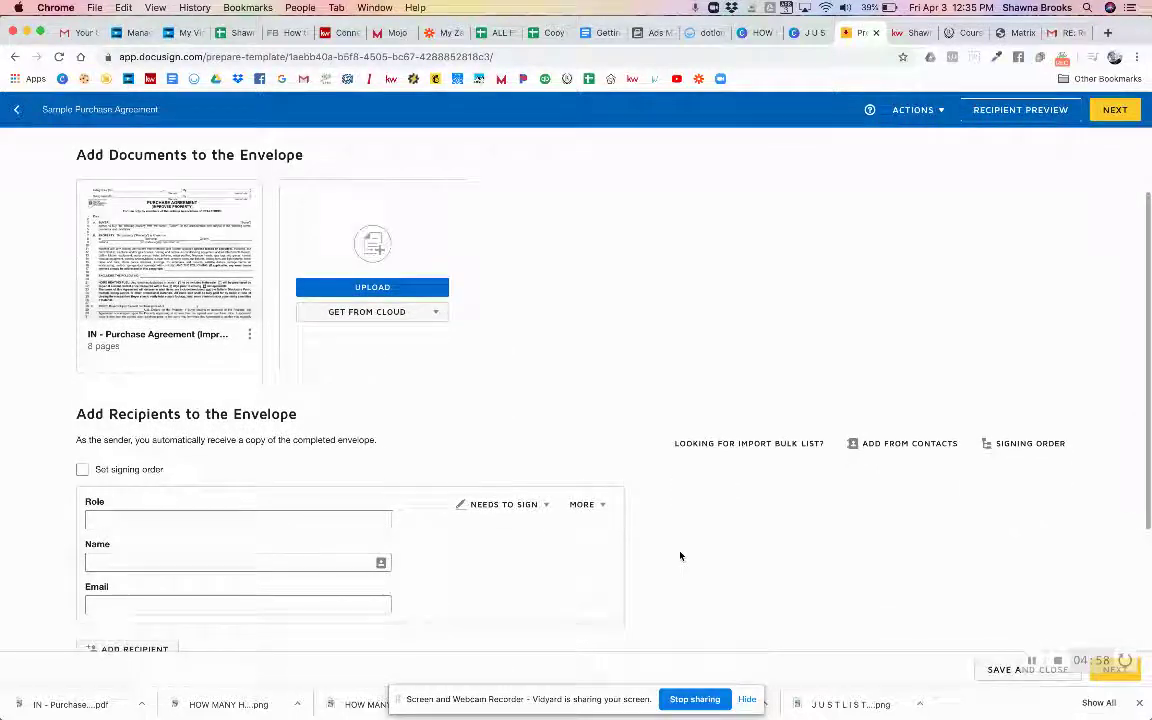
{"action": "scroll", "coordinate": [680, 556], "scroll_direction": "down", "scroll_amount": 2}
- Add a Broker role recipient whose name and e-mail are filled from the sender's own contact
{"action": "left_click", "coordinate": [195, 443]}
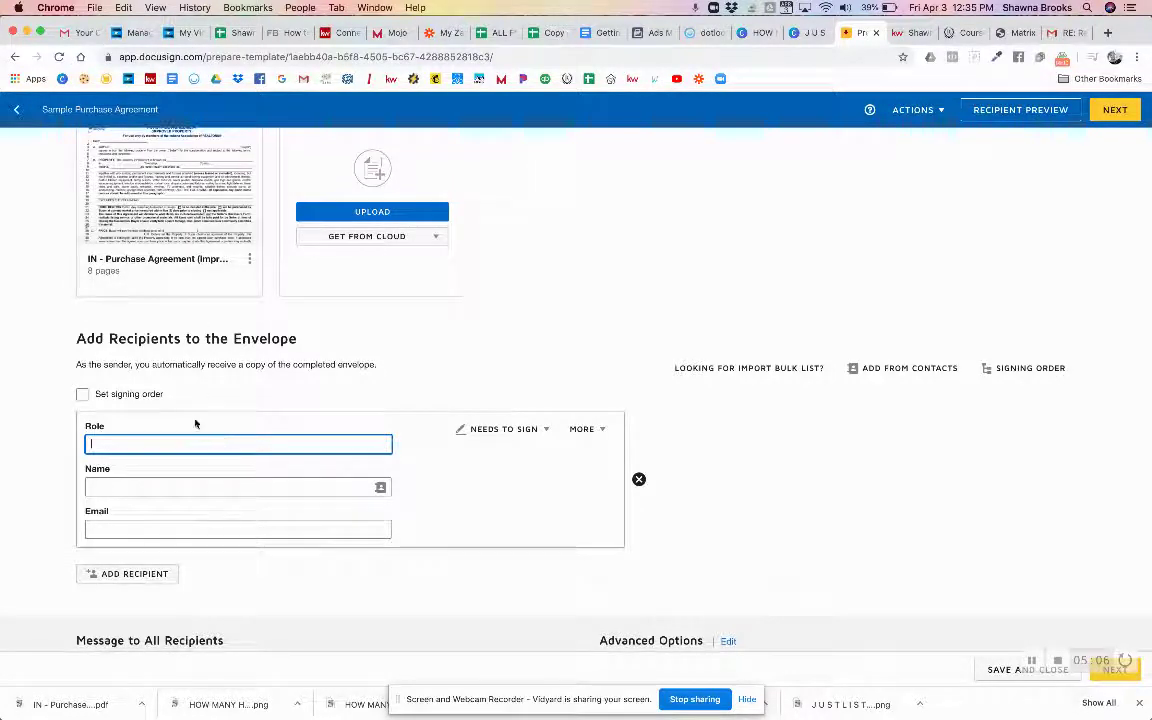
{"action": "type", "text": "Broker"}
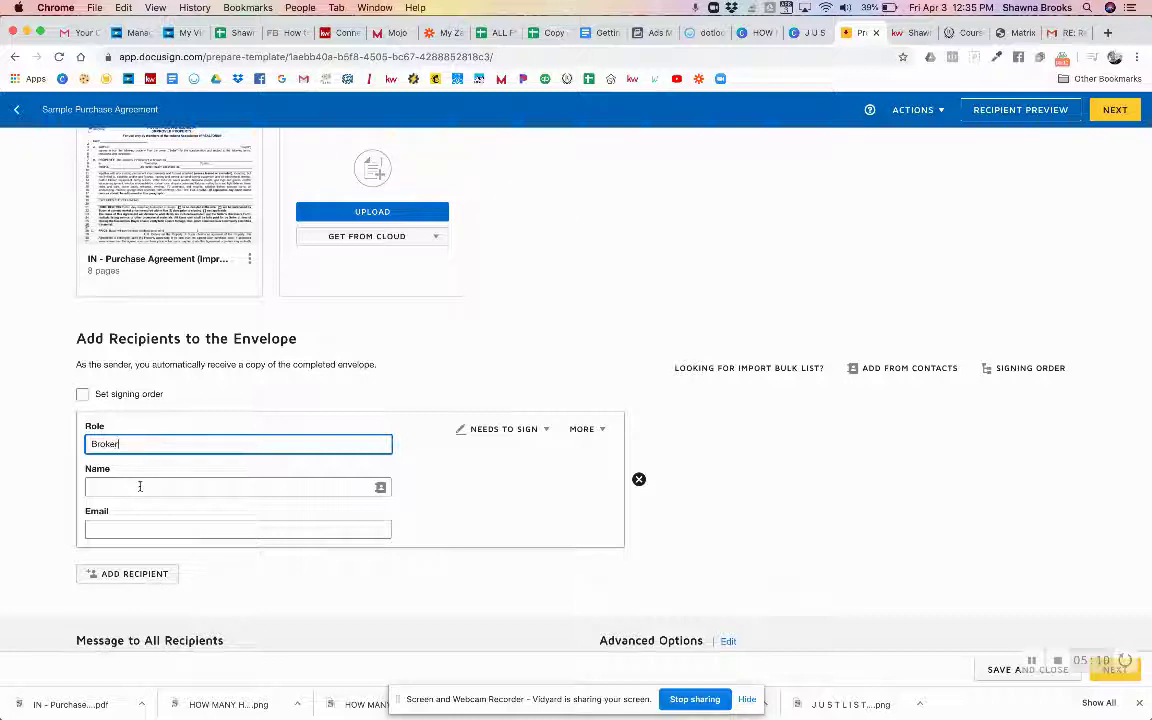
{"action": "left_click", "coordinate": [140, 487]}
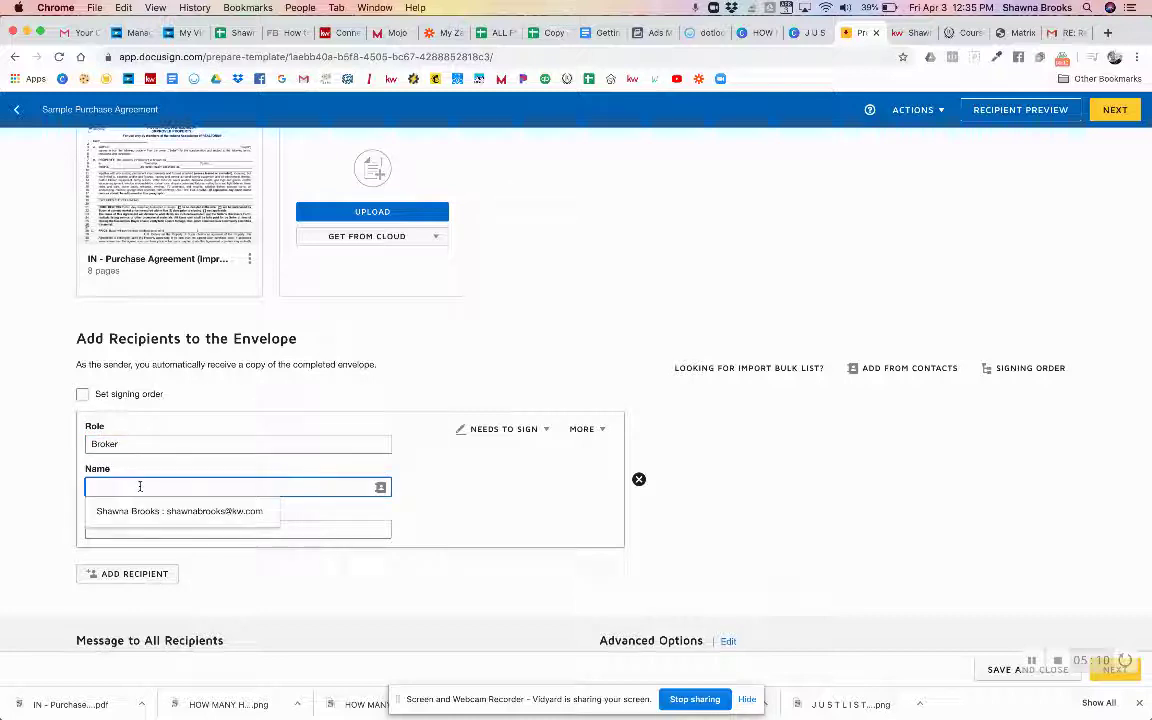
{"action": "left_click", "coordinate": [149, 513]}
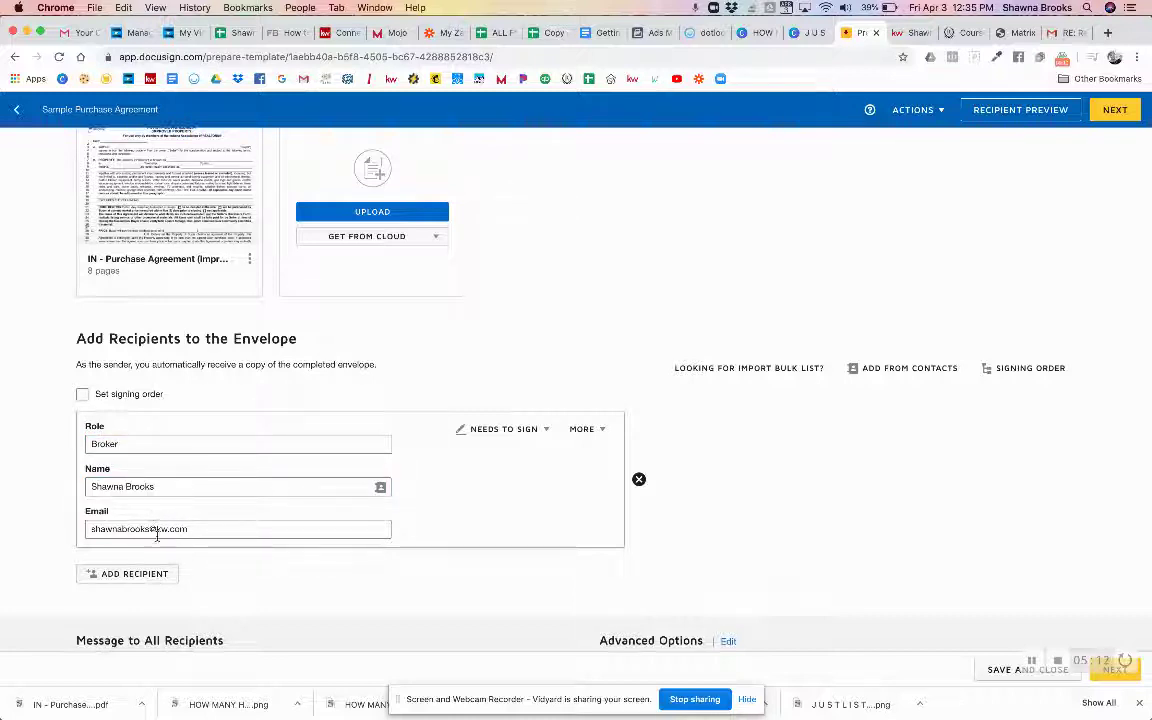
{"action": "scroll", "coordinate": [314, 620], "scroll_direction": "down", "scroll_amount": 2}
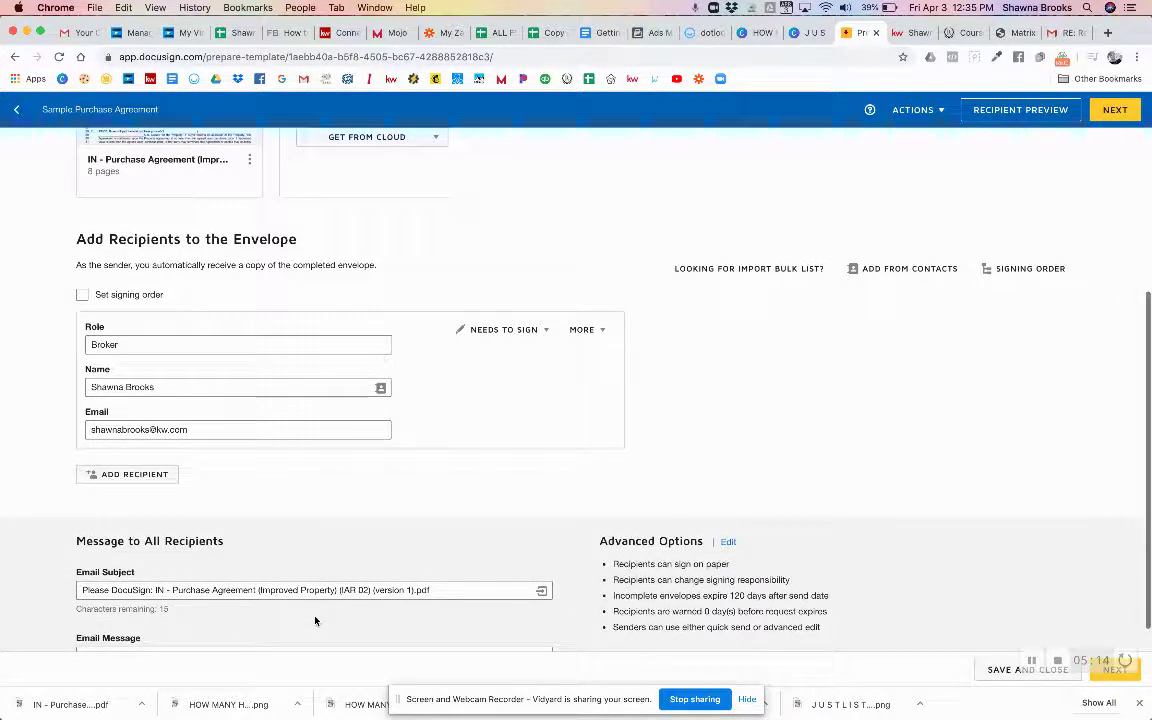
{"action": "scroll", "coordinate": [314, 621], "scroll_direction": "down", "scroll_amount": 2}
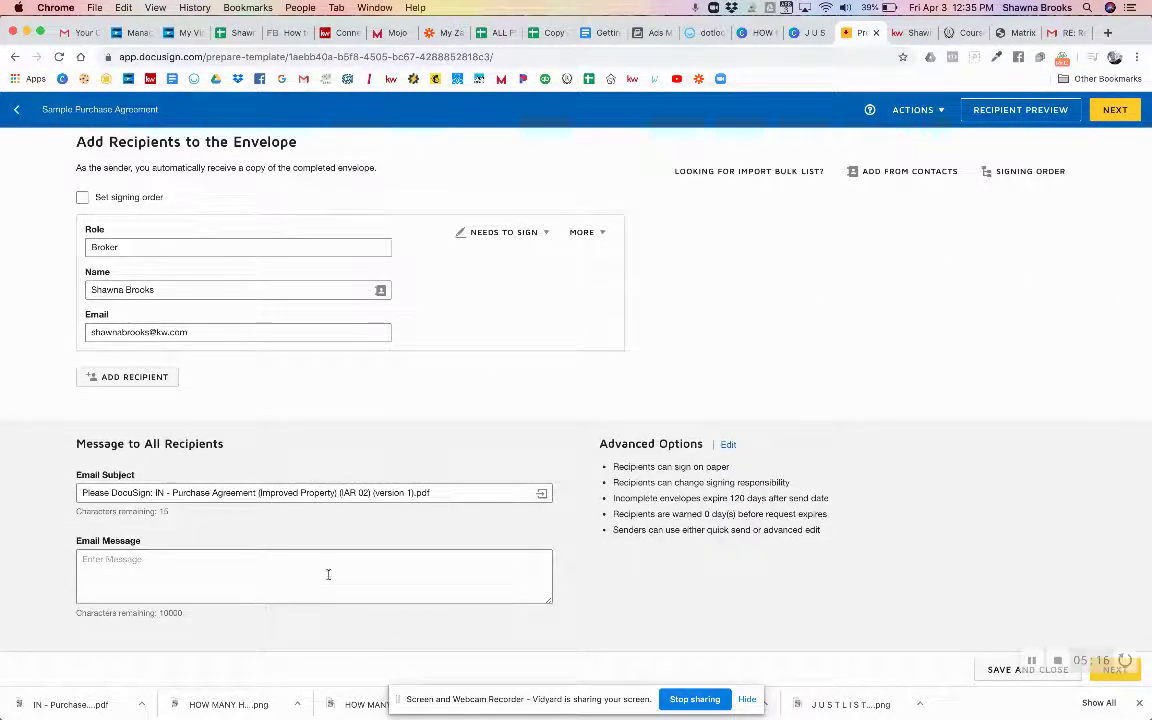
{"action": "scroll", "coordinate": [337, 532], "scroll_direction": "up", "scroll_amount": 6}
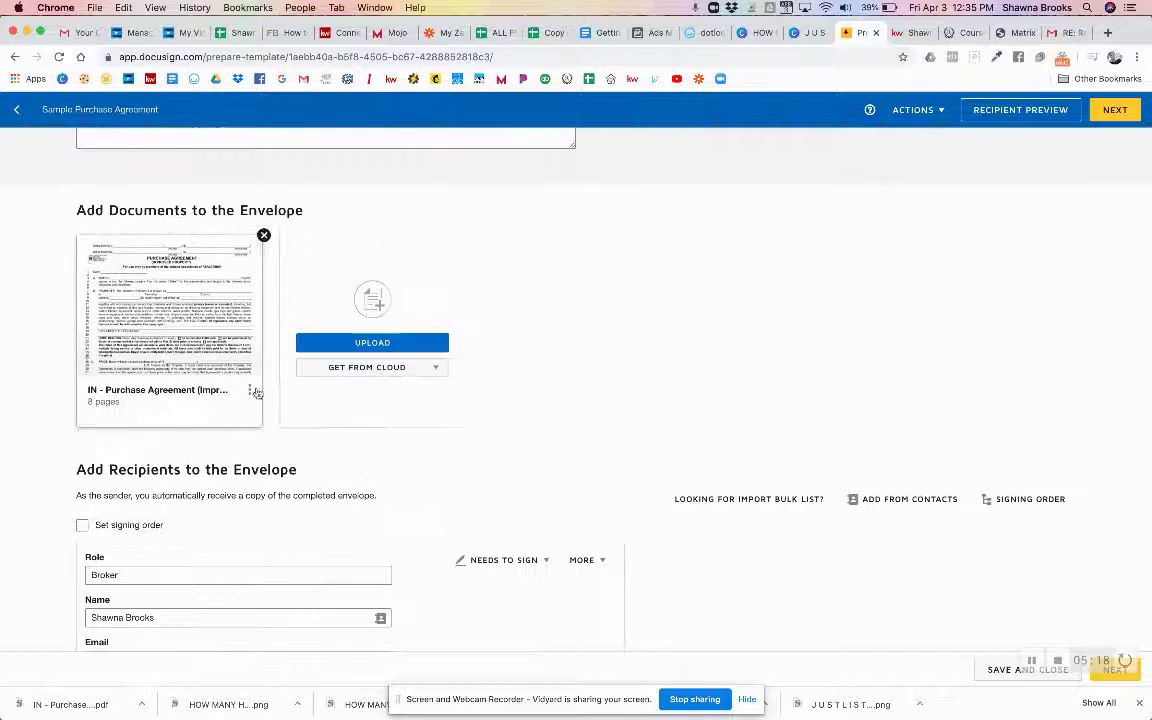
{"action": "mouse_move", "coordinate": [188, 323]}
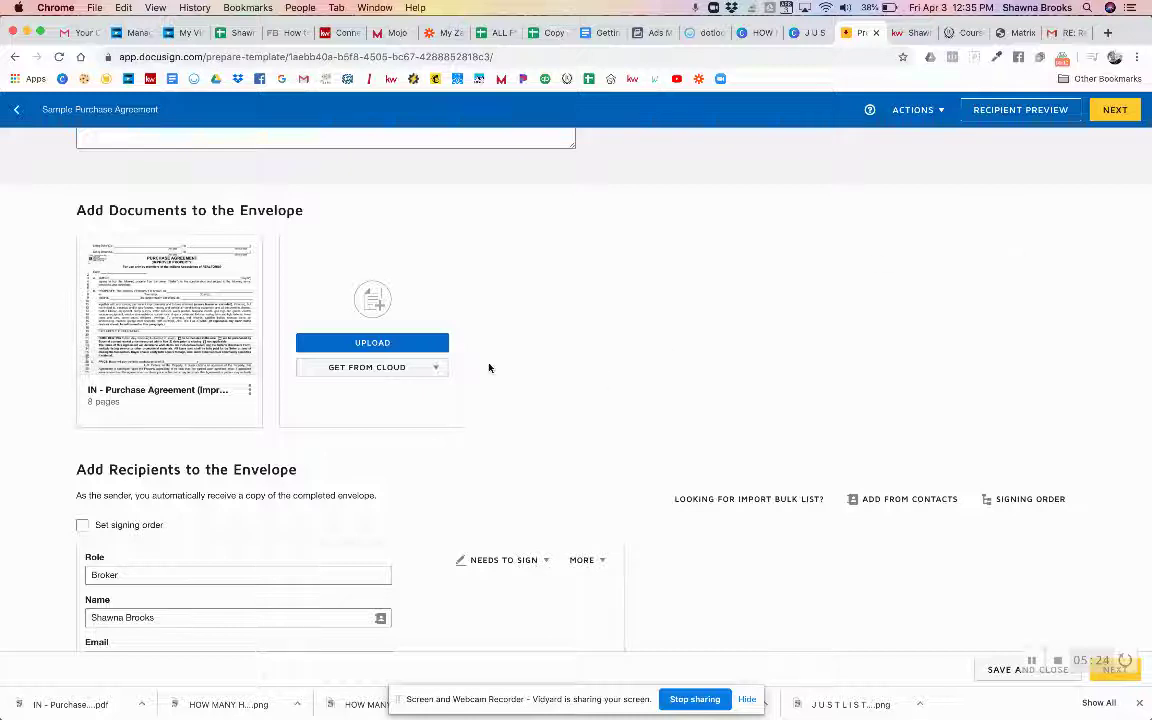
{"action": "scroll", "coordinate": [494, 417], "scroll_direction": "down", "scroll_amount": 3}
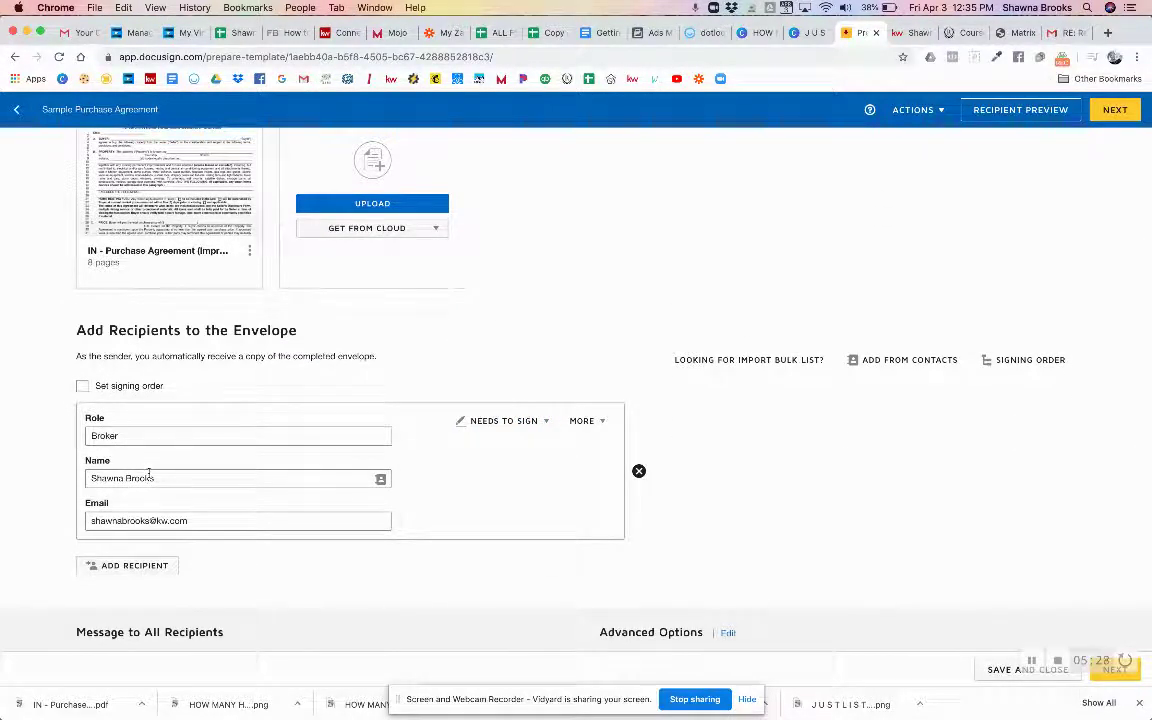
{"action": "scroll", "coordinate": [708, 257], "scroll_direction": "up", "scroll_amount": 5}
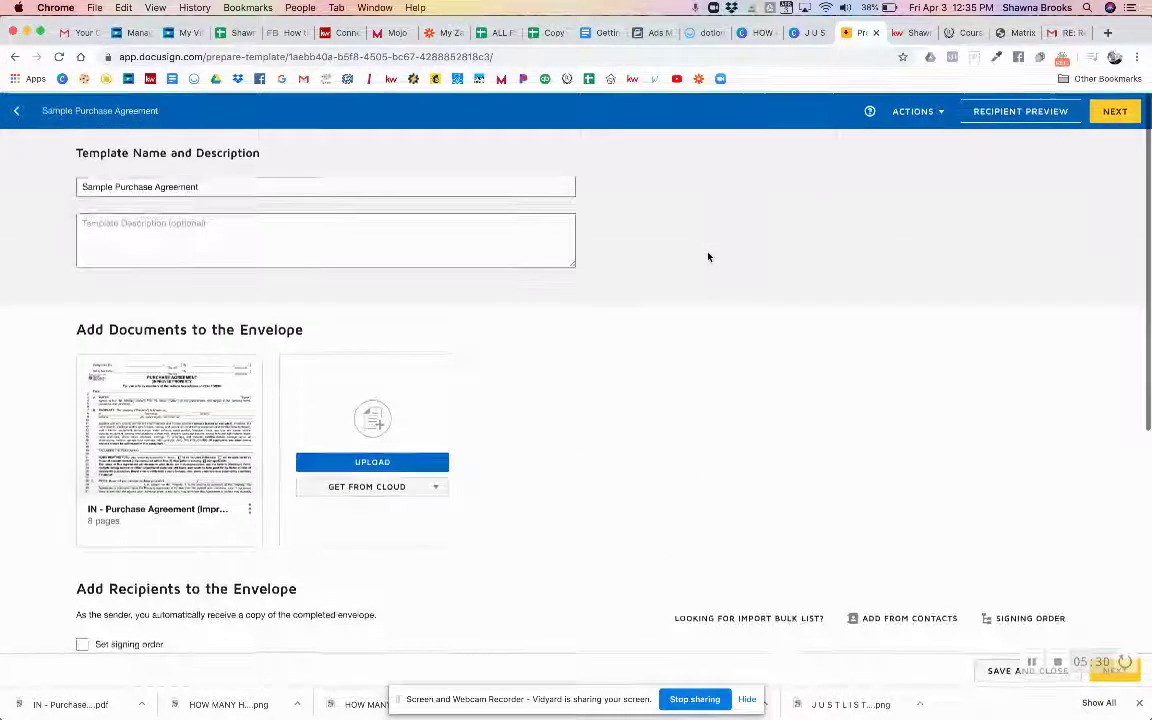
{"action": "left_click", "coordinate": [1113, 111]}
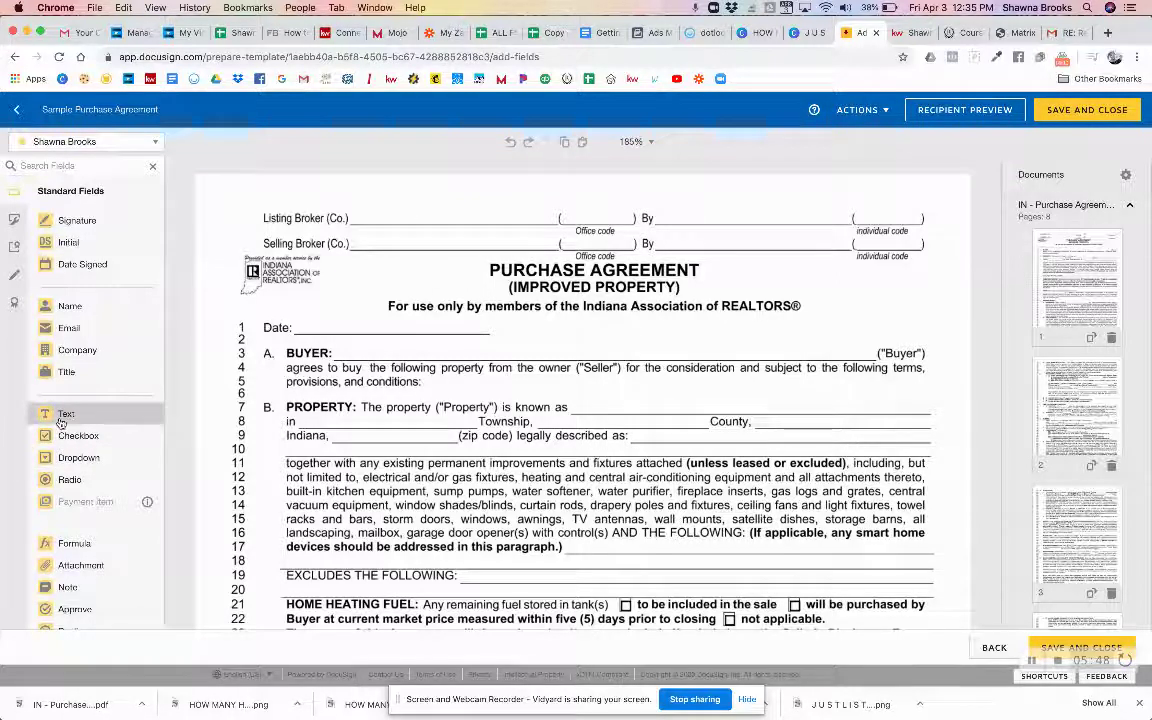
- Add sized text fields on the Date line and the Listing Broker company and office code
{"action": "left_click_drag", "start_coordinate": [75, 414], "coordinate": [297, 320]}
{"action": "left_click_drag", "start_coordinate": [390, 338], "coordinate": [437, 332]}
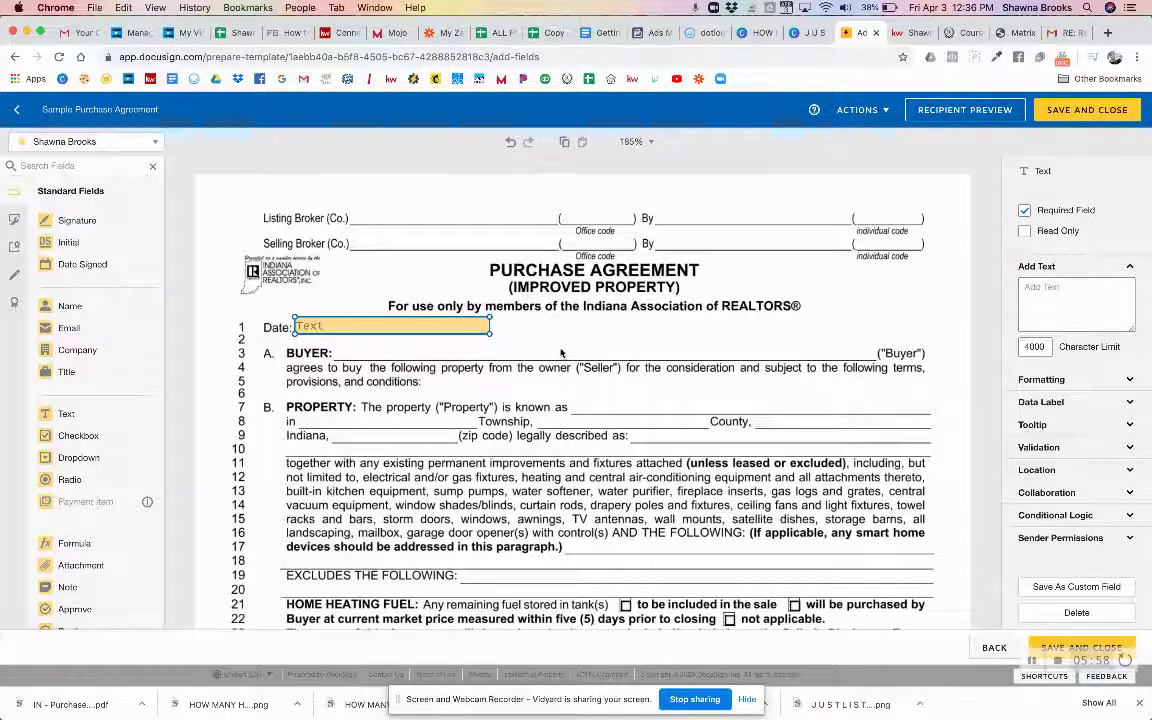
{"action": "left_click_drag", "start_coordinate": [66, 413], "coordinate": [378, 188]}
{"action": "left_click_drag", "start_coordinate": [448, 224], "coordinate": [556, 223]}
{"action": "left_click_drag", "start_coordinate": [74, 414], "coordinate": [569, 206]}
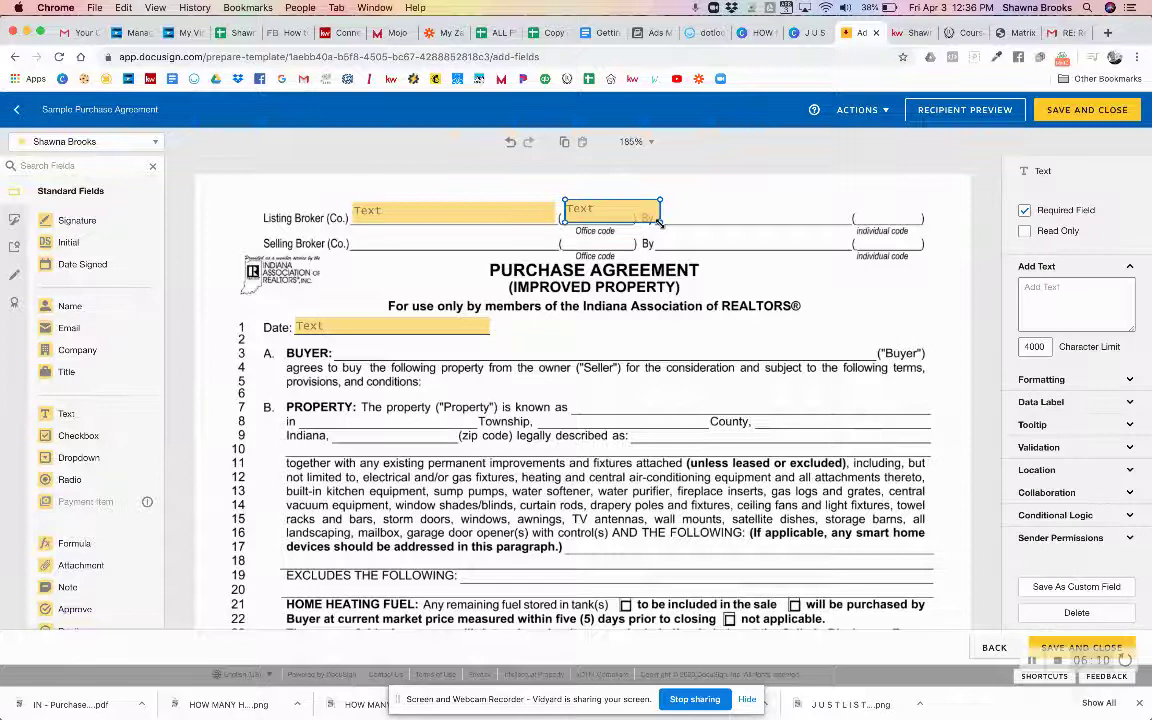
{"action": "left_click_drag", "start_coordinate": [656, 222], "coordinate": [626, 220]}
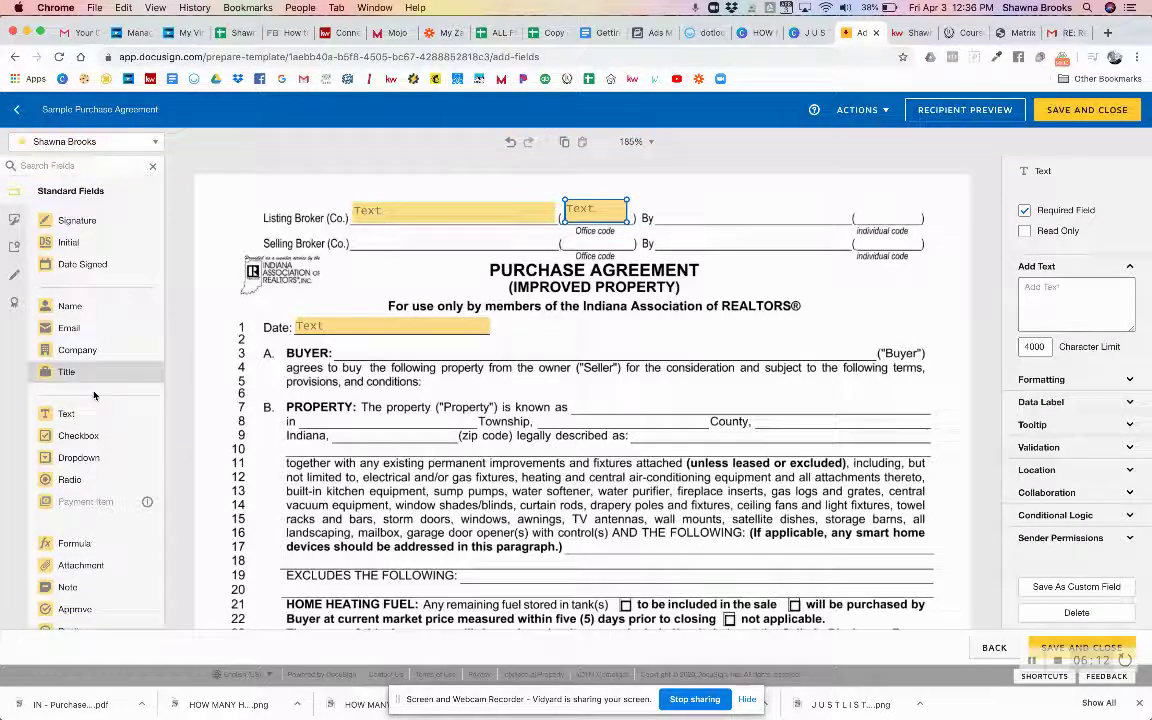
- Add a widened Selling Broker company text field and a fitted office code field beside it
{"action": "left_click_drag", "start_coordinate": [77, 415], "coordinate": [360, 244]}
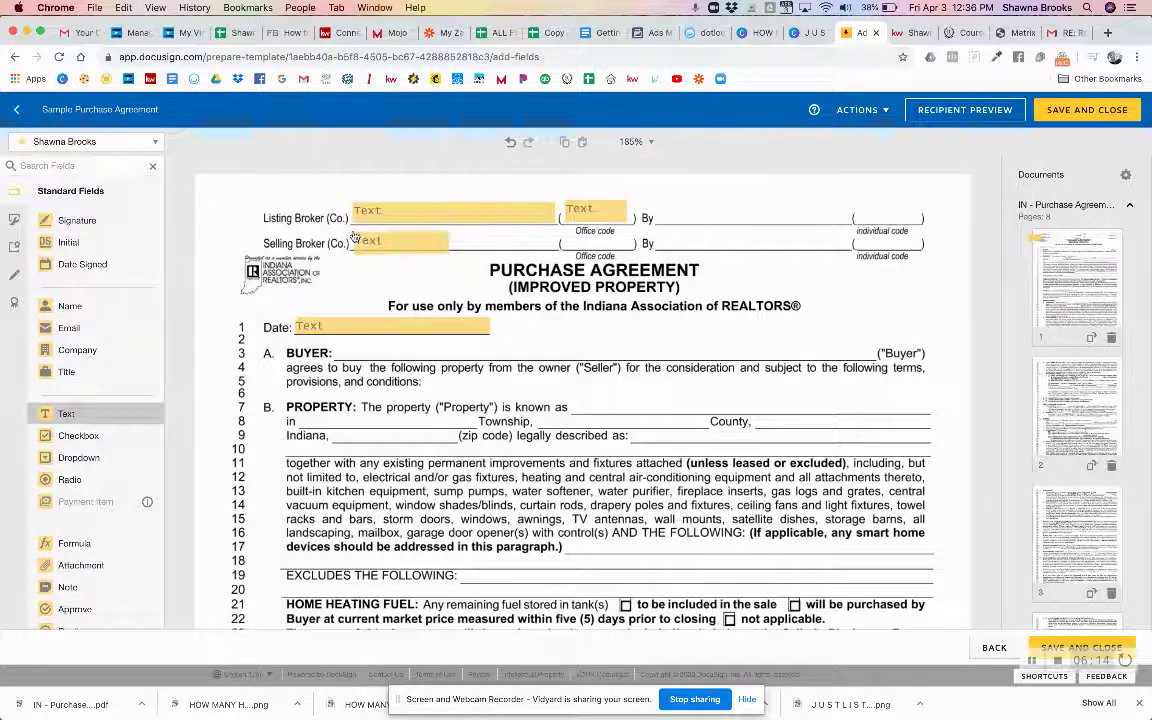
{"action": "left_click_drag", "start_coordinate": [447, 254], "coordinate": [552, 247]}
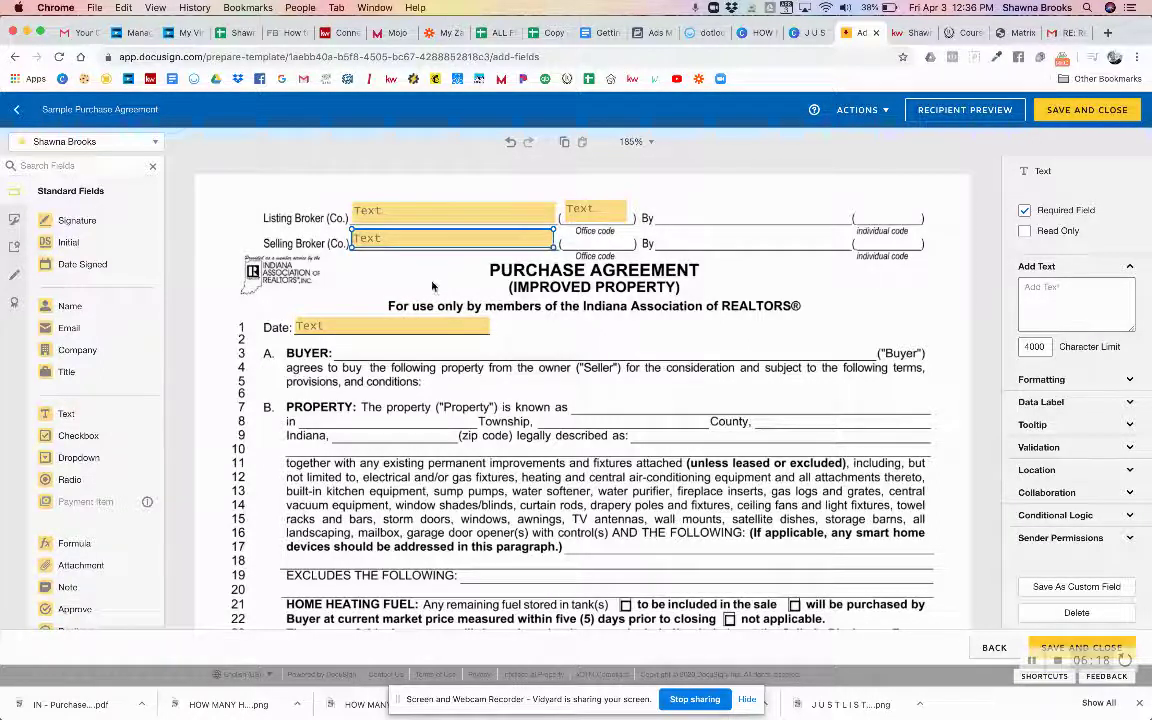
{"action": "left_click_drag", "start_coordinate": [80, 416], "coordinate": [565, 240]}
{"action": "left_click_drag", "start_coordinate": [658, 256], "coordinate": [631, 251]}
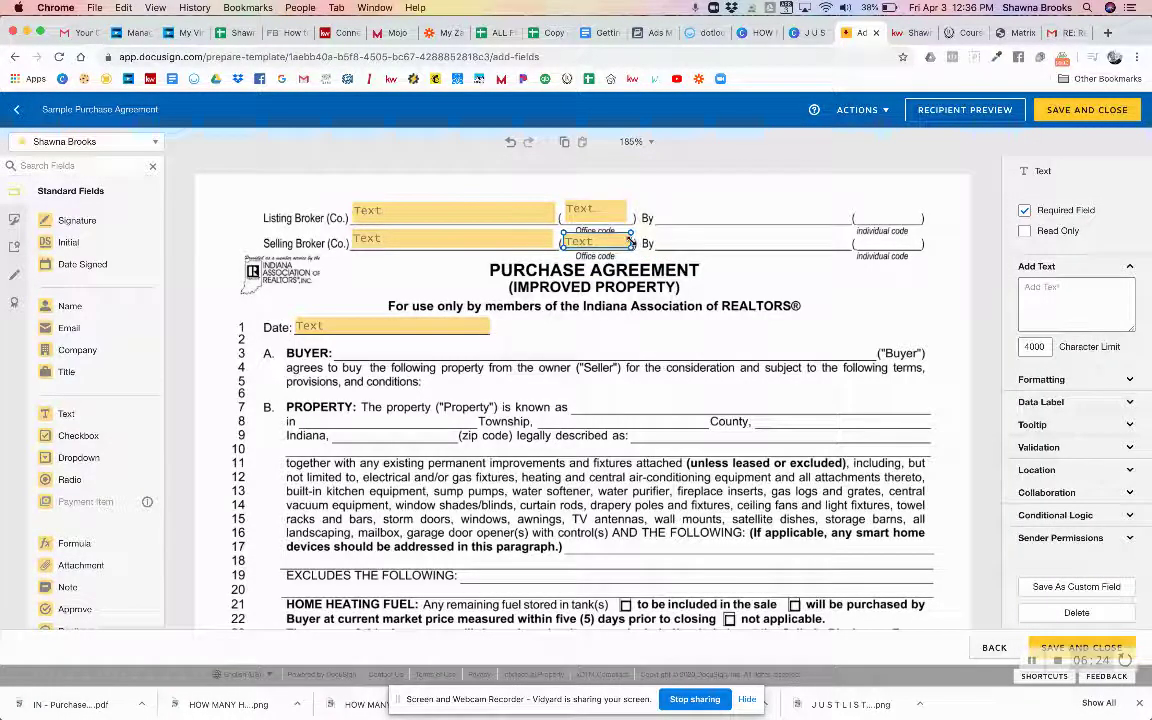
{"action": "left_click", "coordinate": [470, 243]}
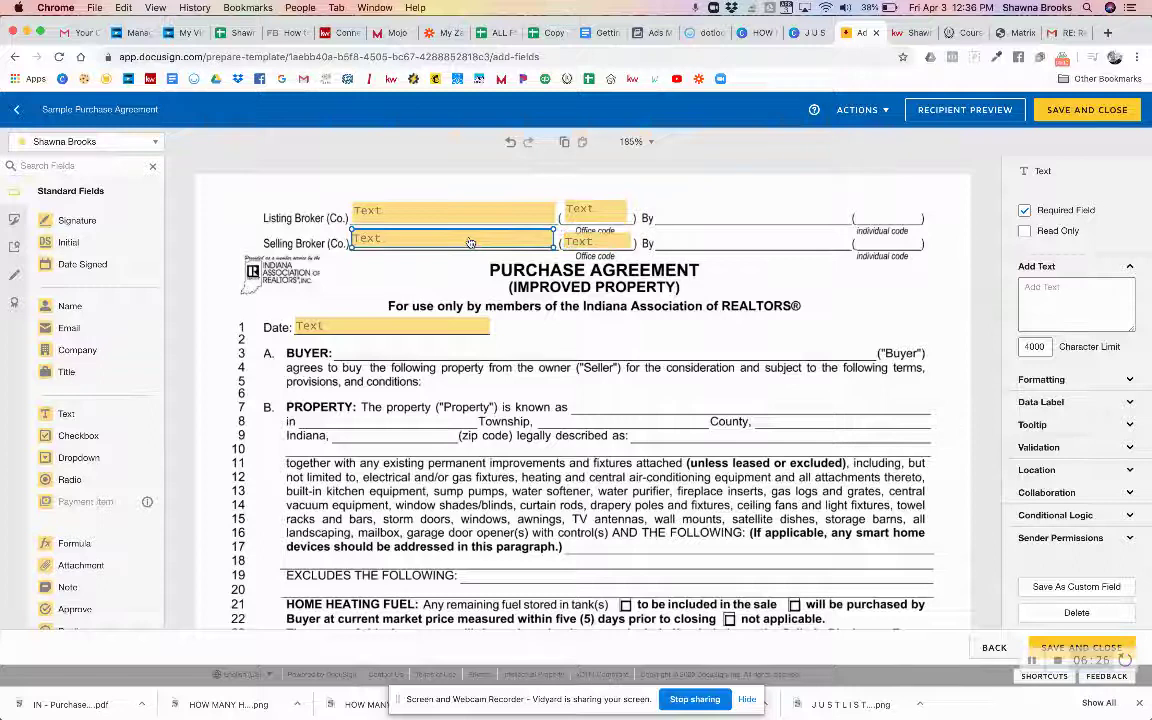
- Enter KELLER WILLIAMS INDY METRO SOUTH and office code KWIN02, keeping both fields in their slots
{"action": "double_click", "coordinate": [469, 237]}
{"action": "type", "text": "KELLER WILLIA"}
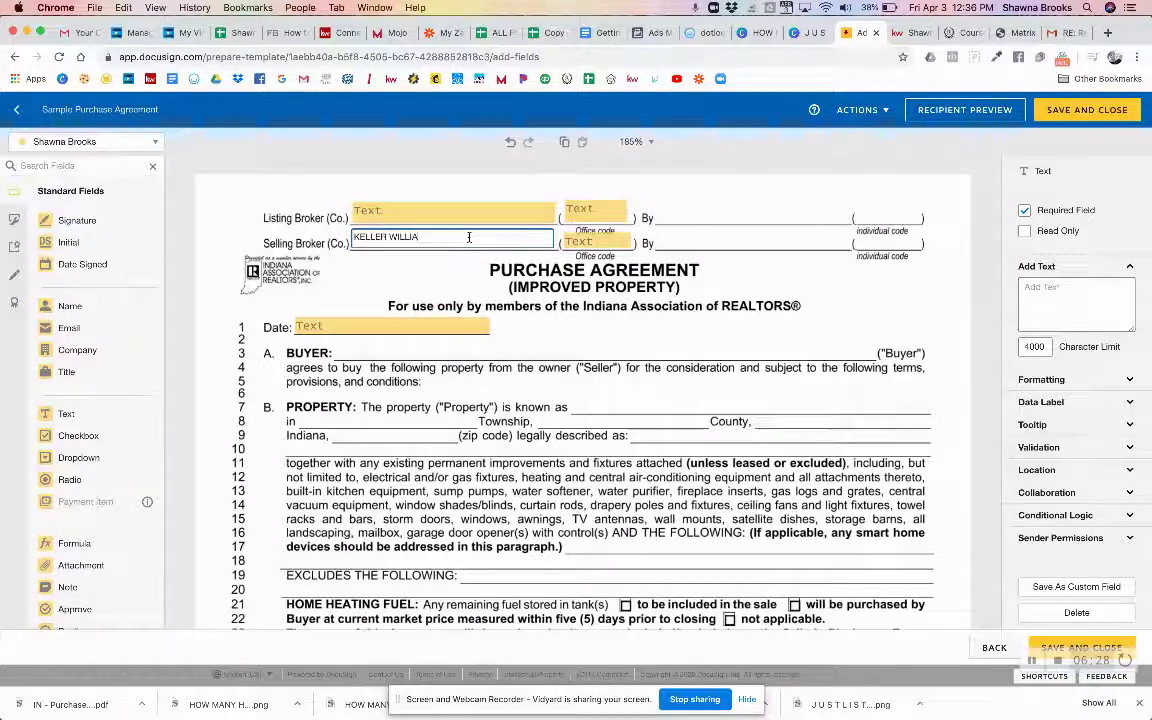
{"action": "type", "text": "MS INDY METRO SOUT"}
{"action": "key", "text": "Tab"}
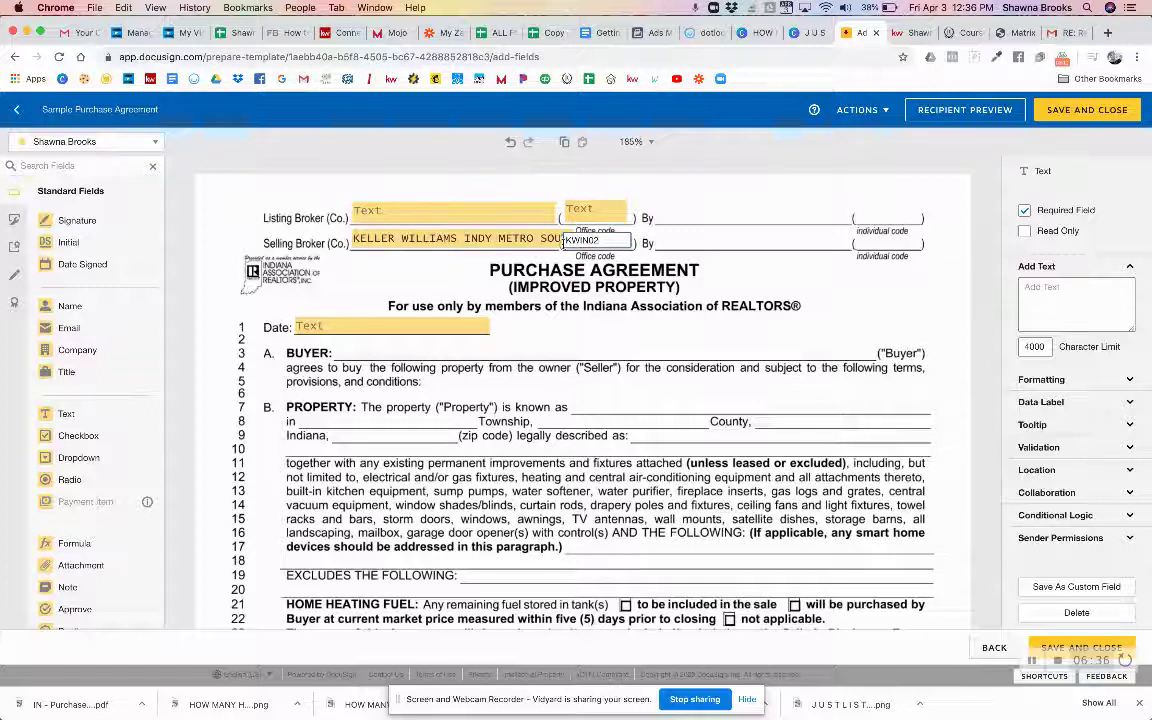
{"action": "key", "text": "Tab"}
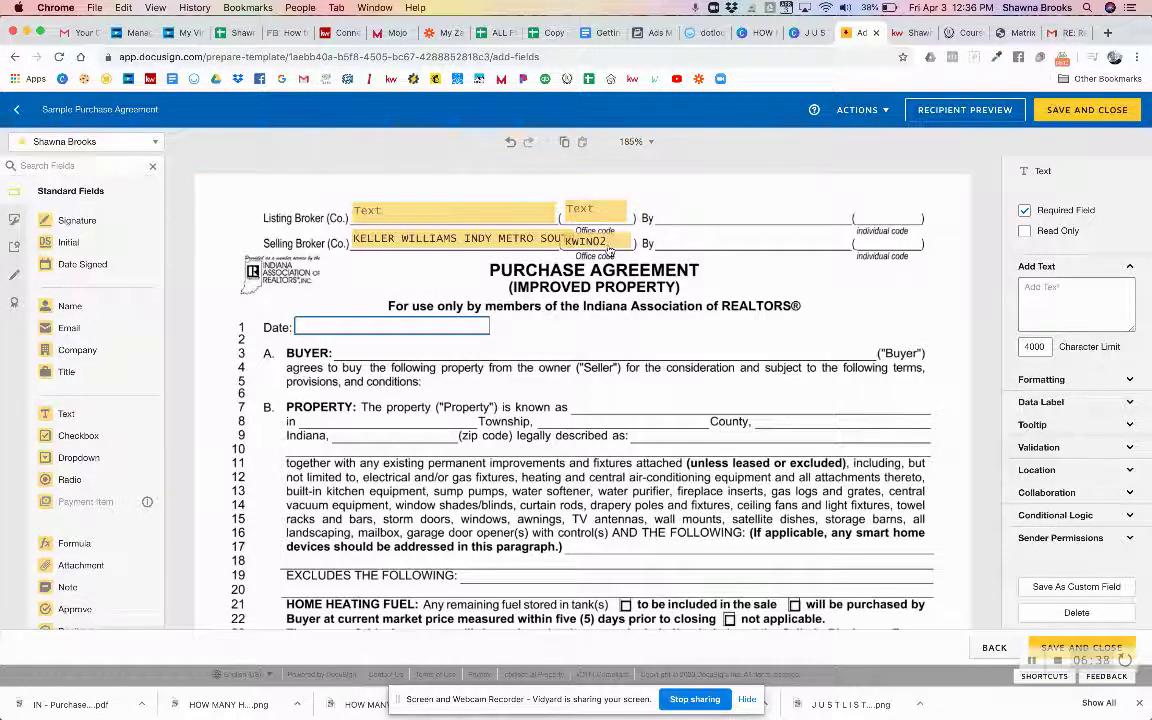
{"action": "left_click", "coordinate": [573, 244]}
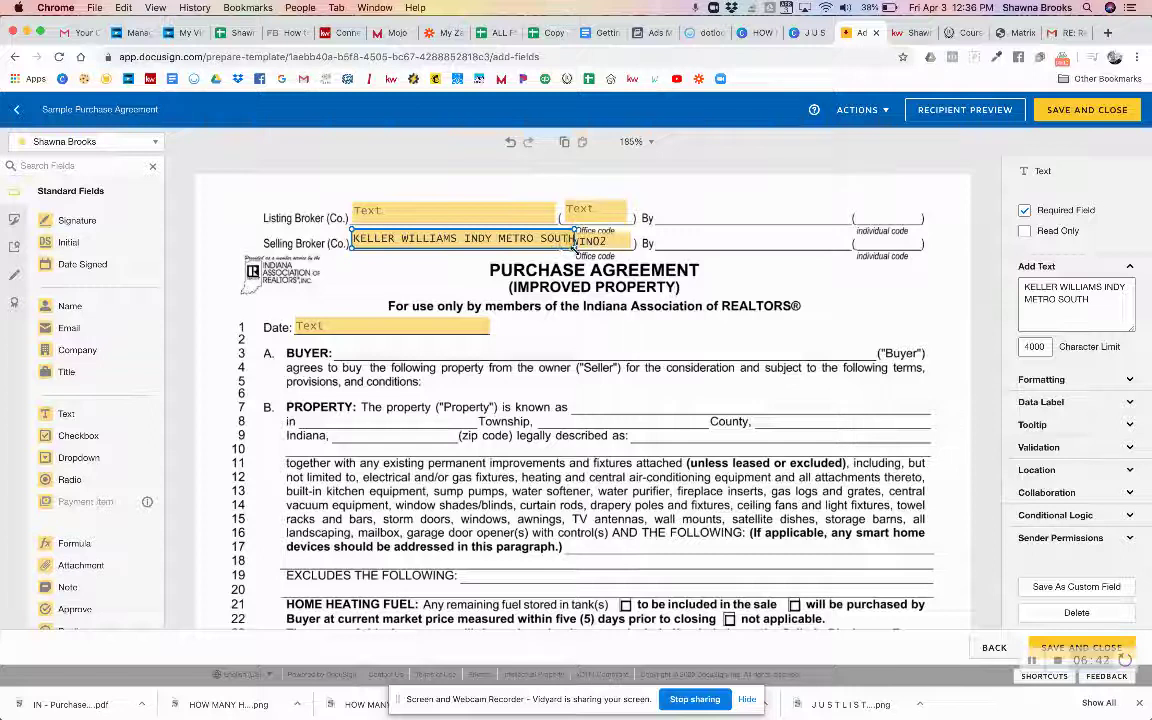
{"action": "left_click_drag", "start_coordinate": [607, 242], "coordinate": [680, 273]}
{"action": "left_click", "coordinate": [548, 244]}
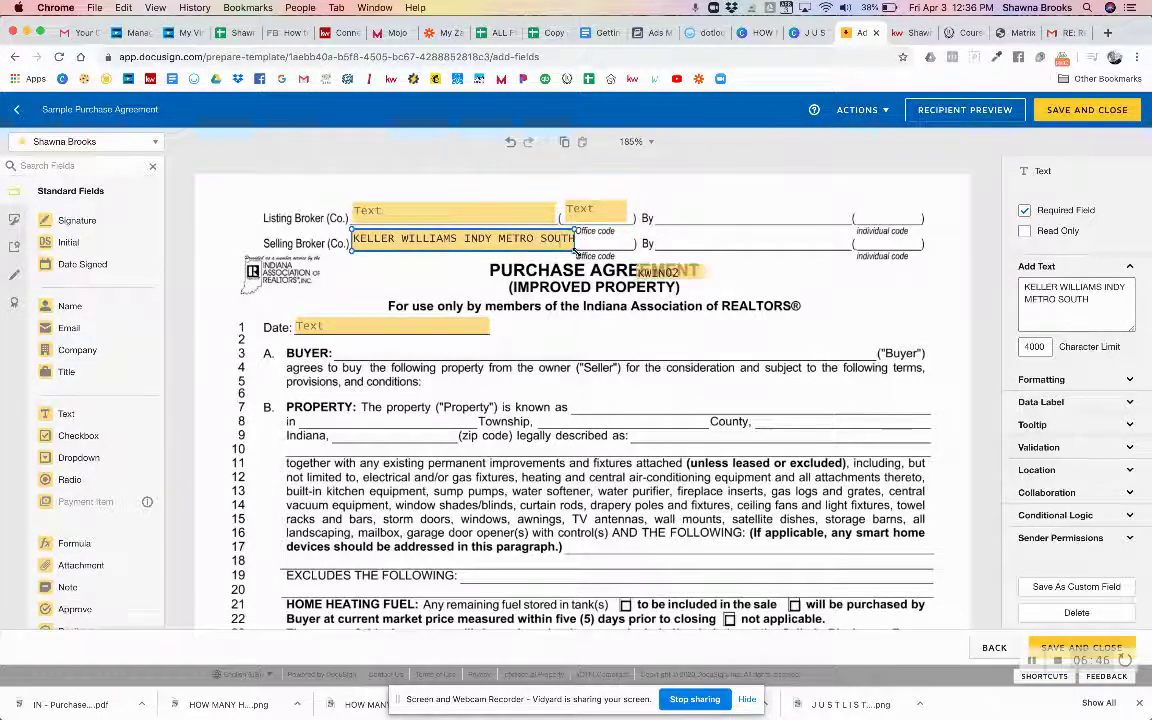
{"action": "left_click_drag", "start_coordinate": [575, 251], "coordinate": [544, 247]}
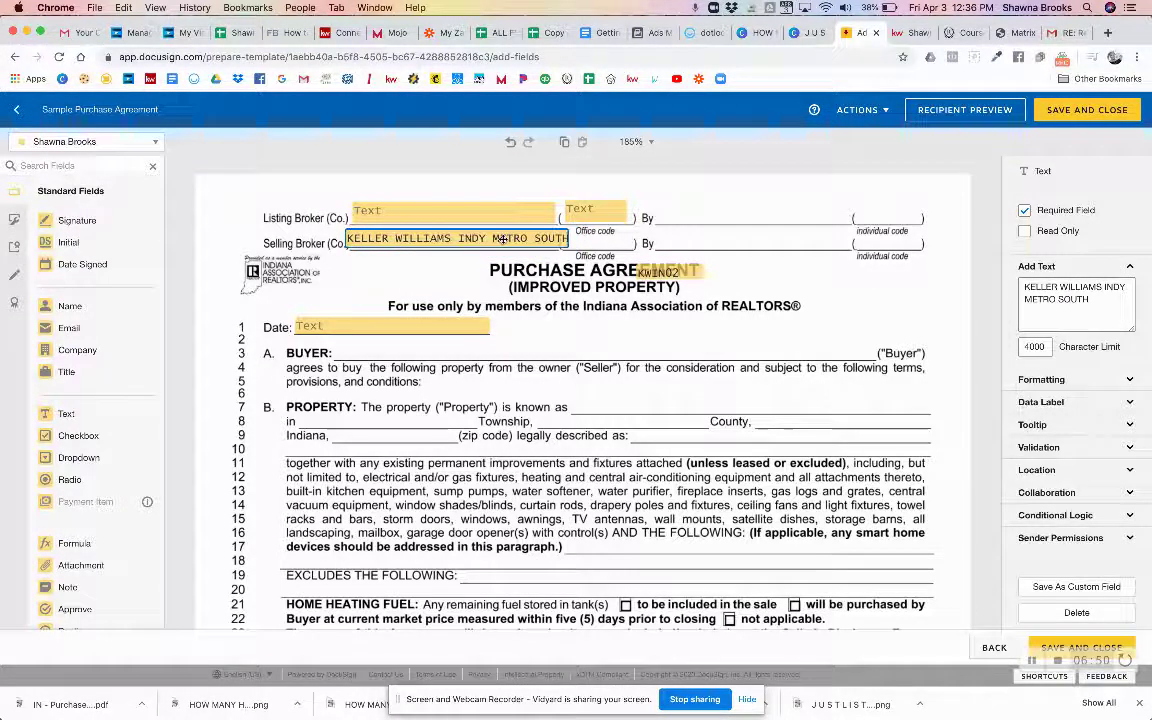
{"action": "left_click", "coordinate": [661, 274]}
{"action": "left_click_drag", "start_coordinate": [661, 278], "coordinate": [628, 243]}
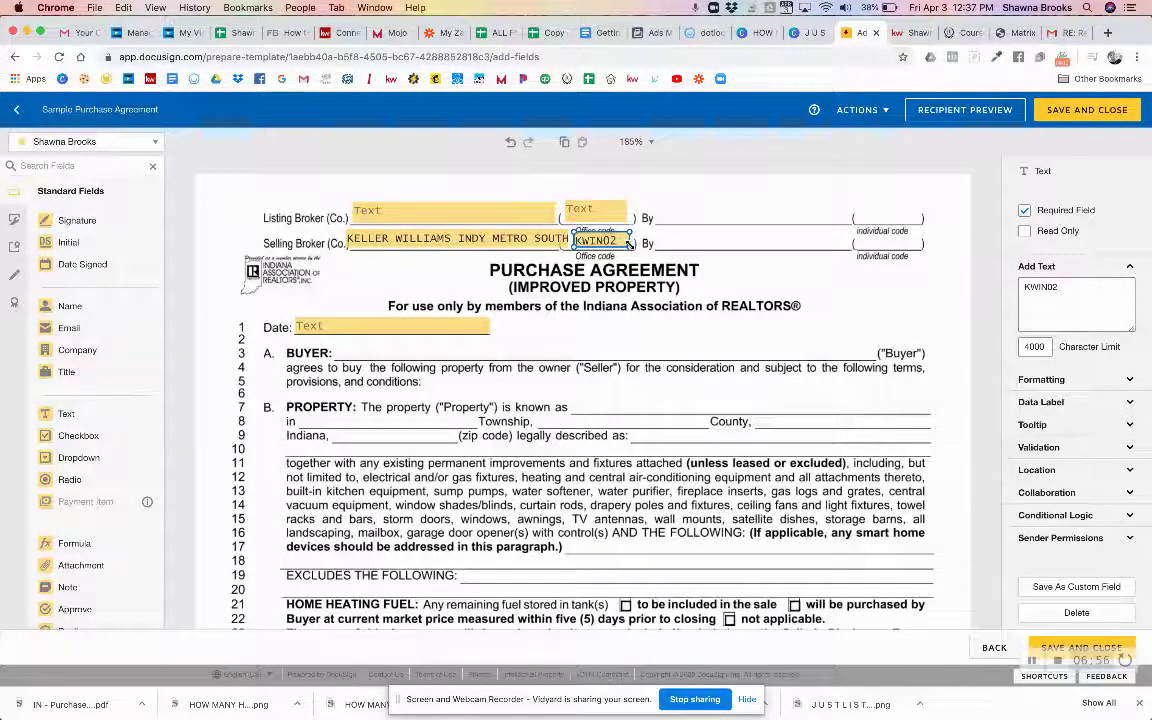
- Add a widened text field beside By and enter the agent's name
{"action": "left_click", "coordinate": [81, 419]}
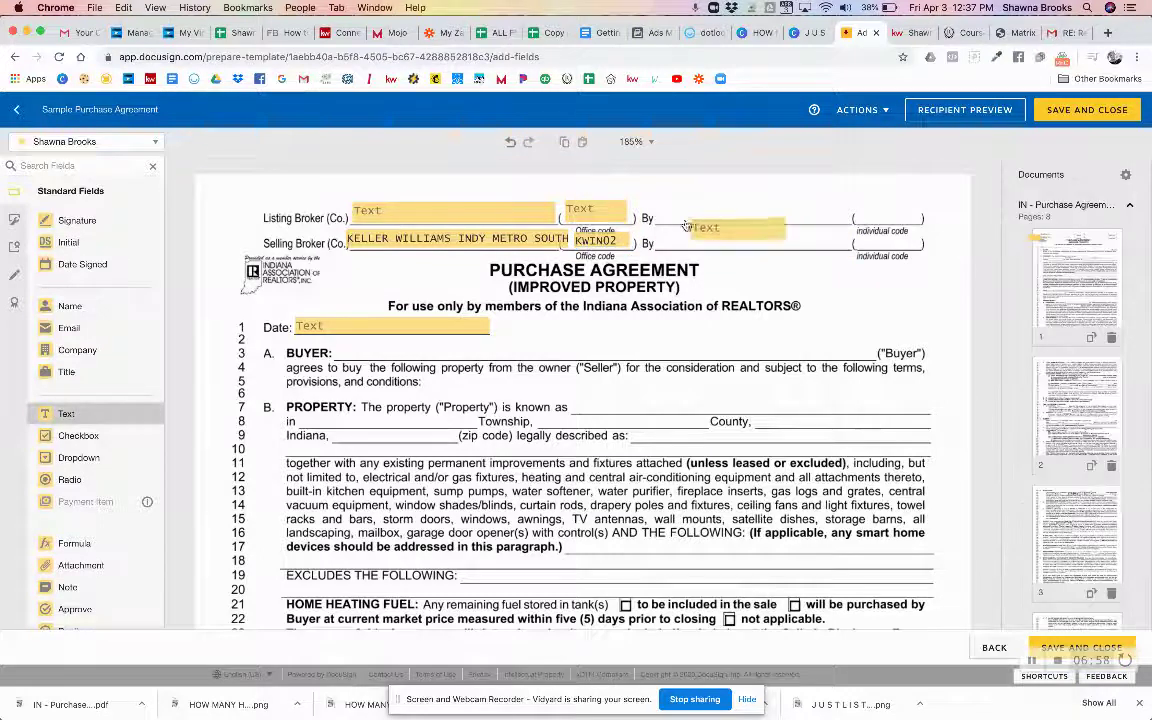
{"action": "left_click", "coordinate": [770, 257]}
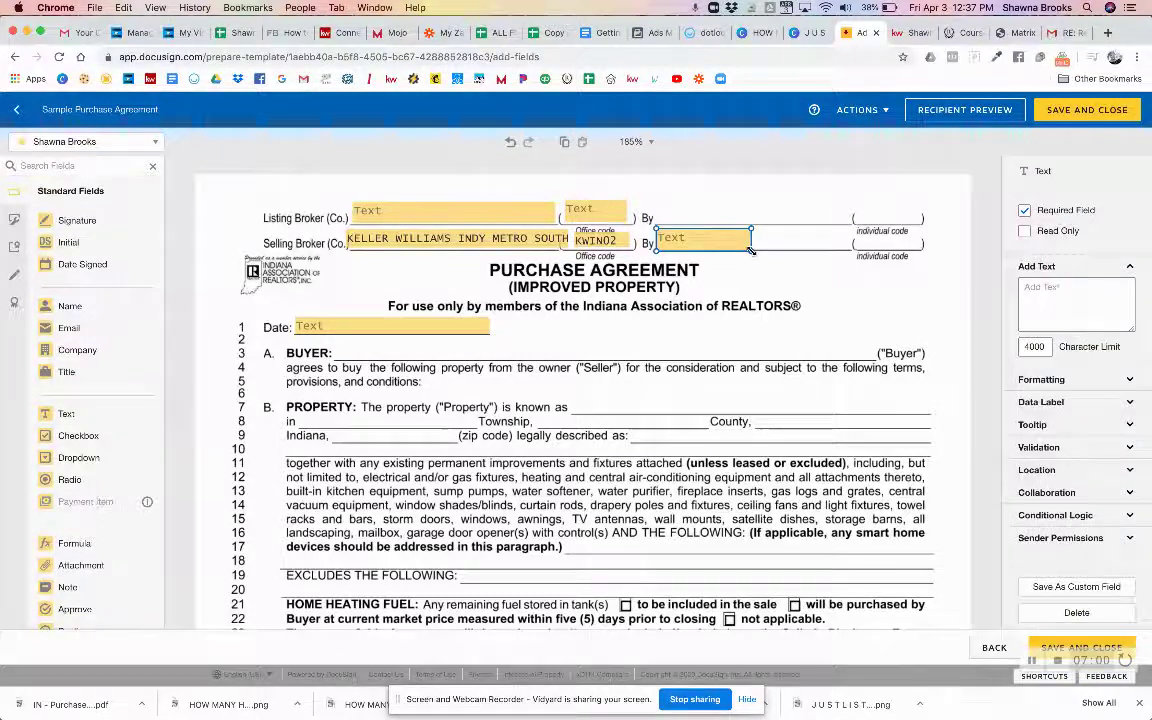
{"action": "left_click_drag", "start_coordinate": [751, 244], "coordinate": [849, 243]}
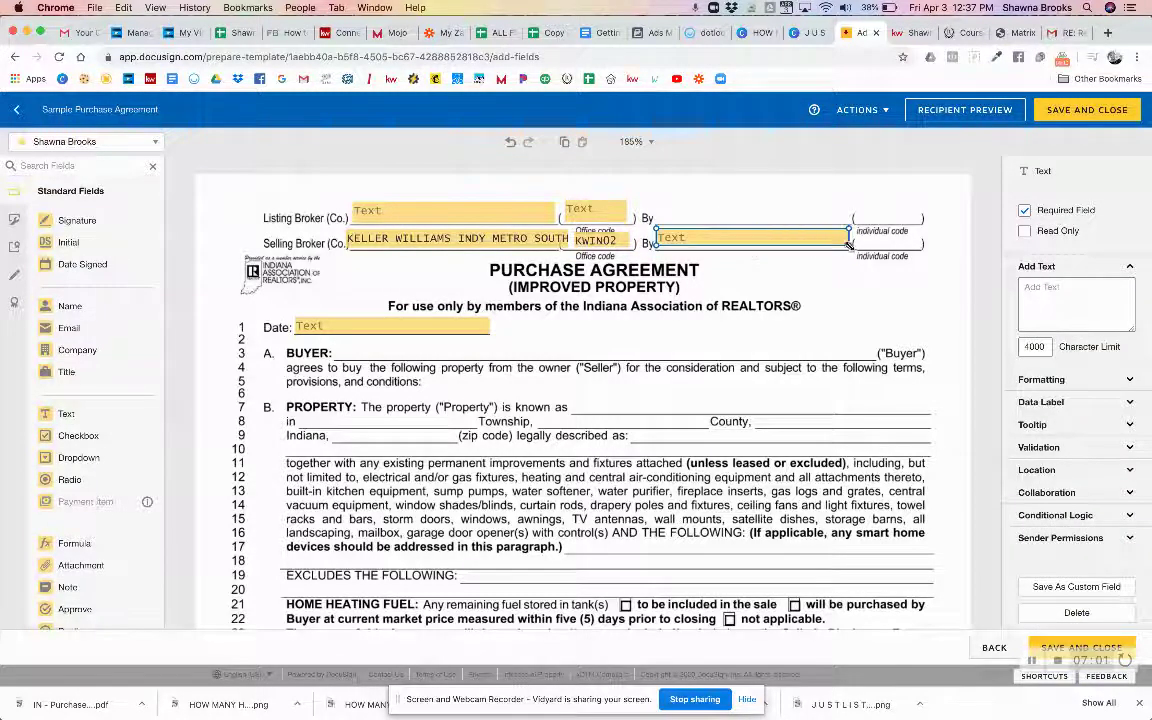
{"action": "left_click", "coordinate": [776, 238]}
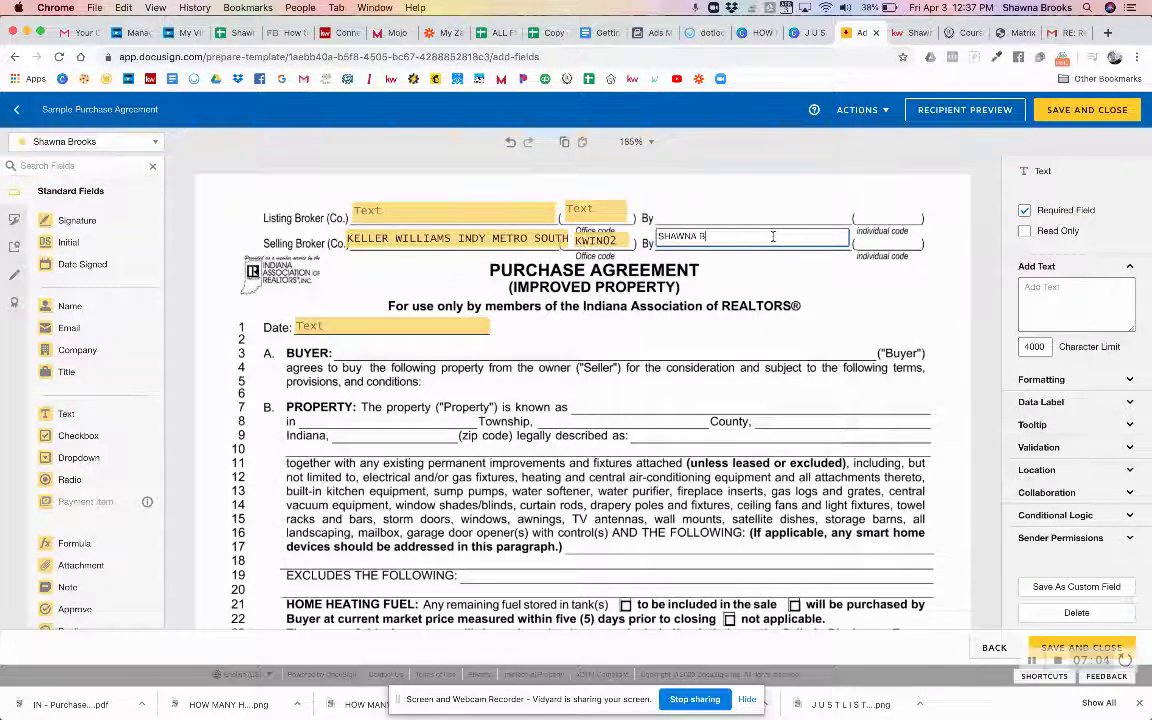
- Add a narrow text field in the individual code box and enter the agent's individual code
{"action": "left_click", "coordinate": [90, 415]}
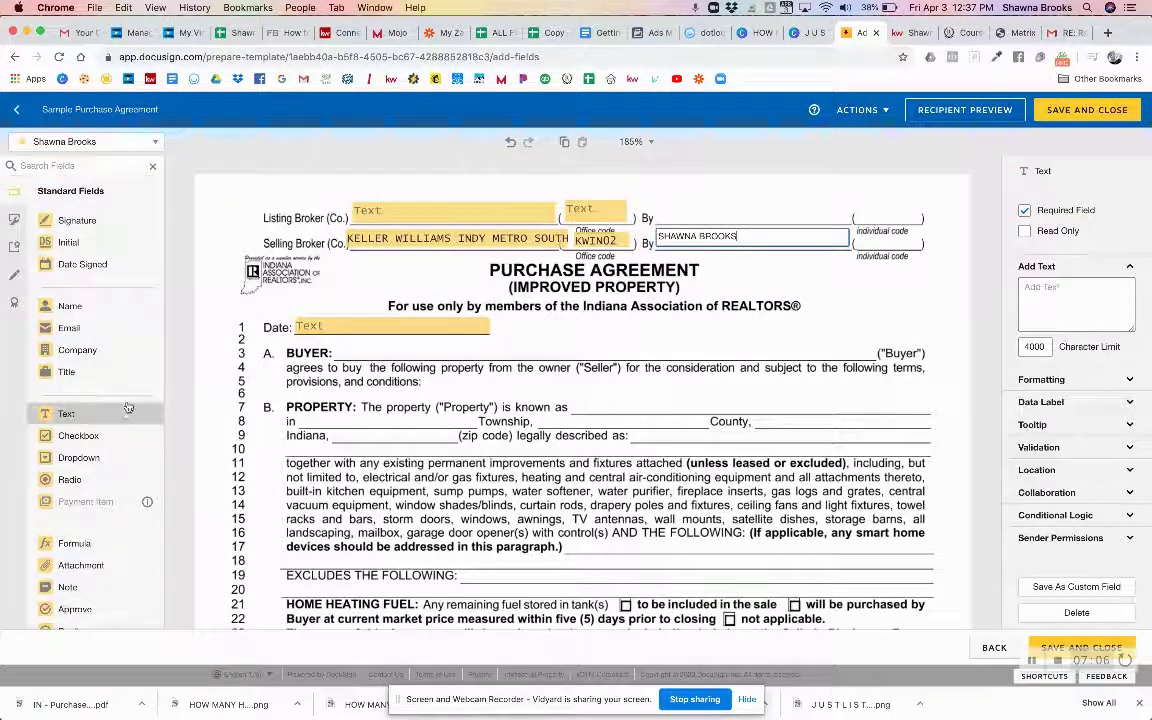
{"action": "left_click", "coordinate": [857, 240]}
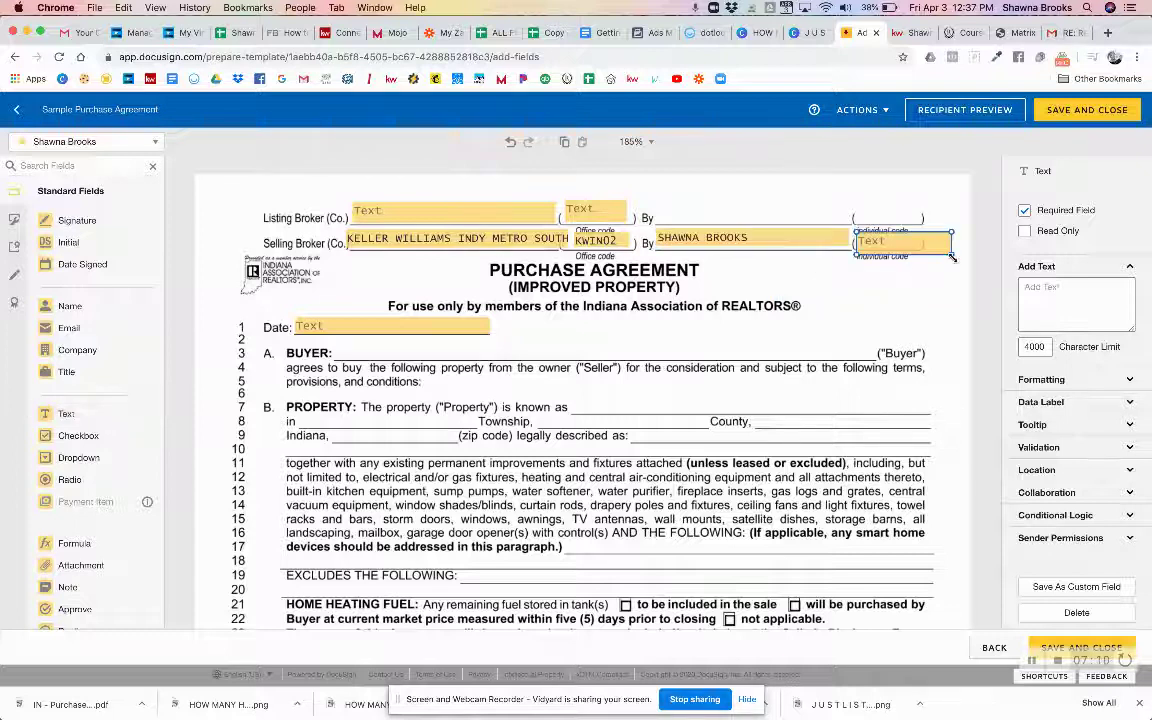
{"action": "left_click_drag", "start_coordinate": [933, 243], "coordinate": [918, 245]}
{"action": "left_click", "coordinate": [899, 243]}
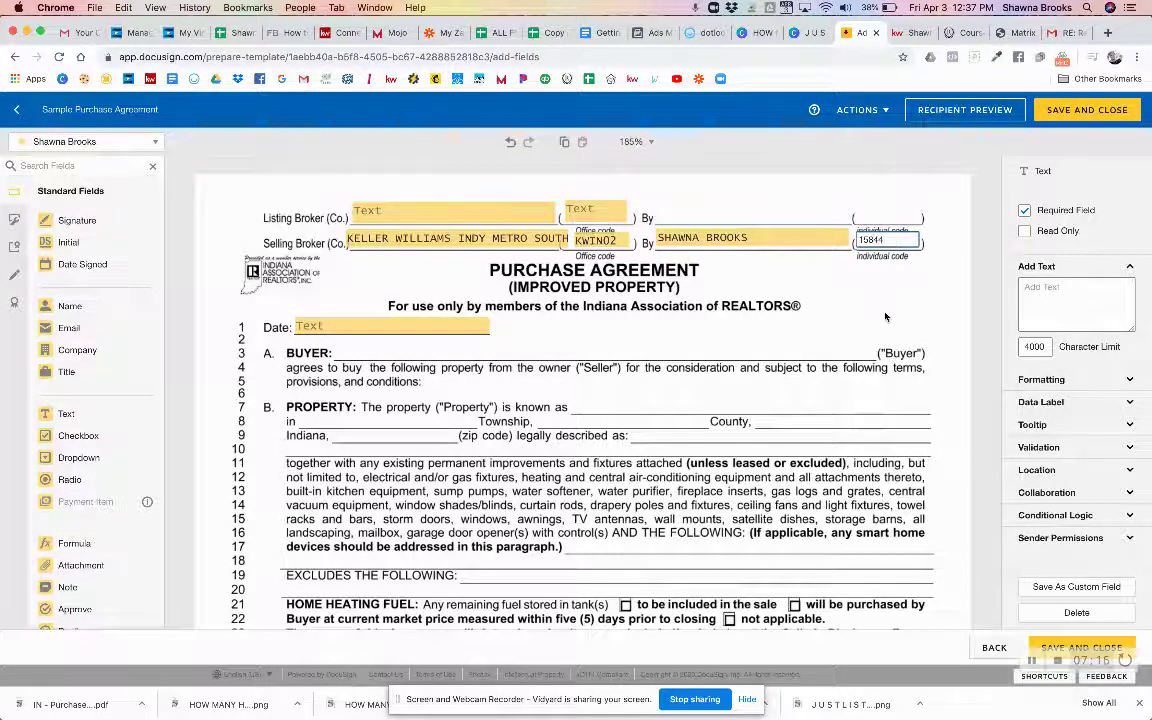
{"action": "left_click", "coordinate": [887, 312]}
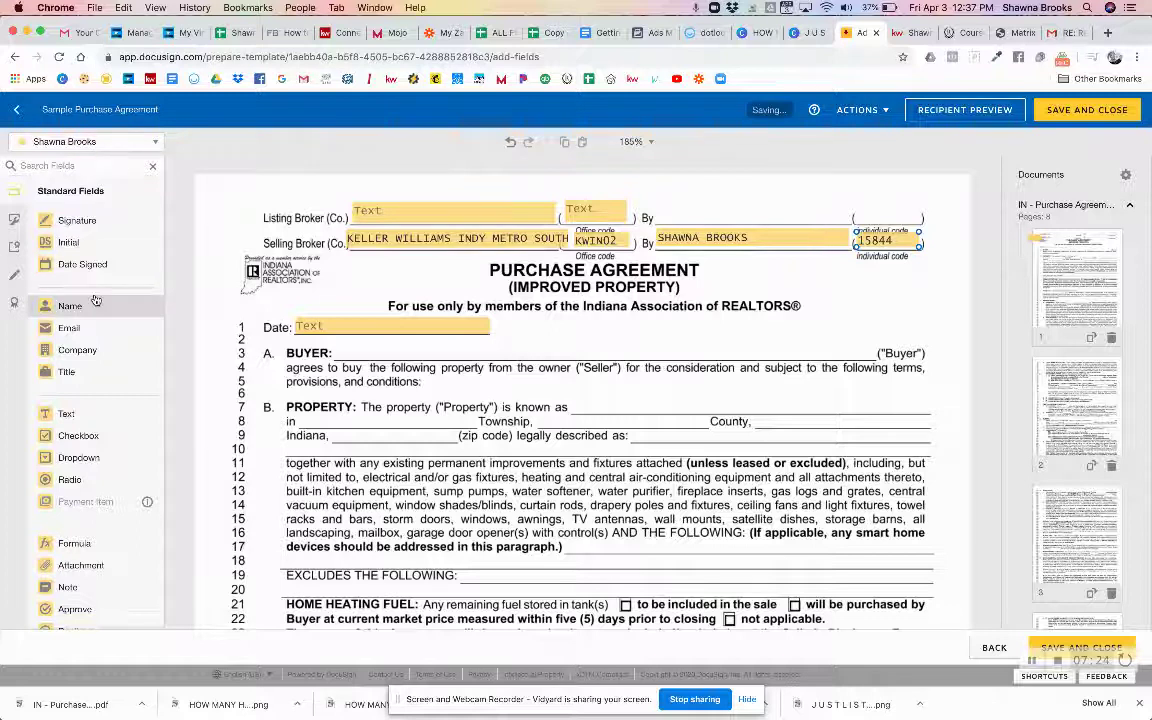
{"action": "left_click", "coordinate": [66, 413]}
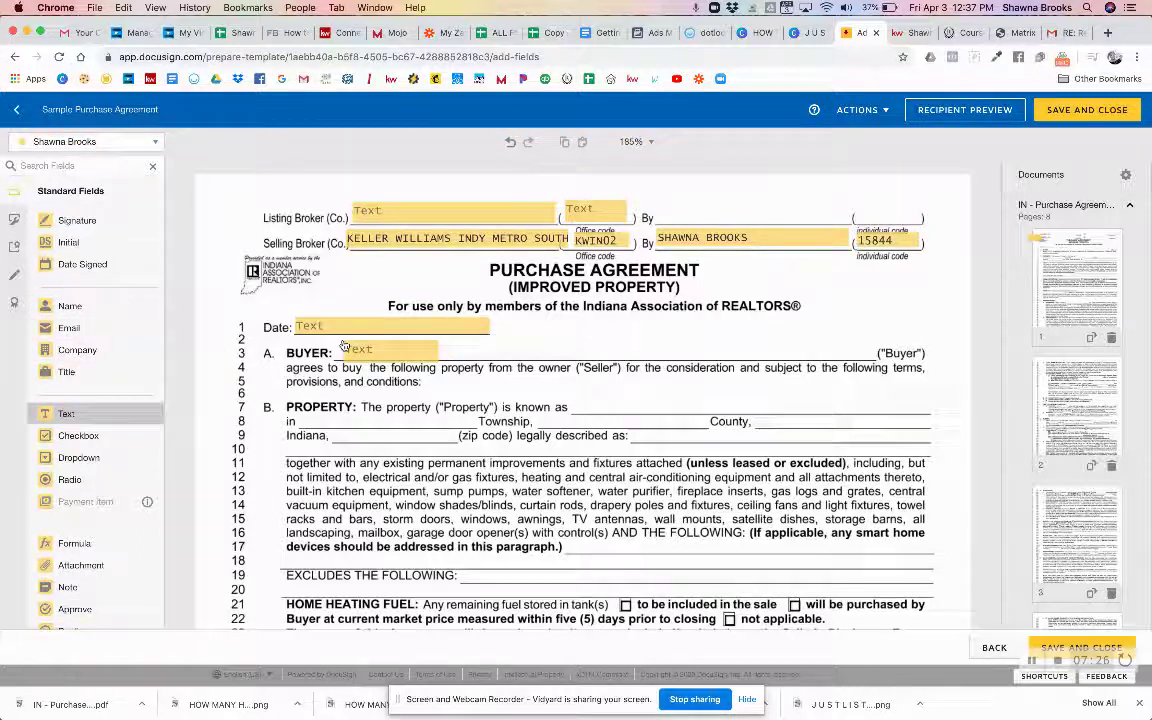
- Add widened text fields on the BUYER line and after 'known as' for the property
{"action": "left_click", "coordinate": [341, 345]}
{"action": "left_click_drag", "start_coordinate": [436, 341], "coordinate": [868, 348]}
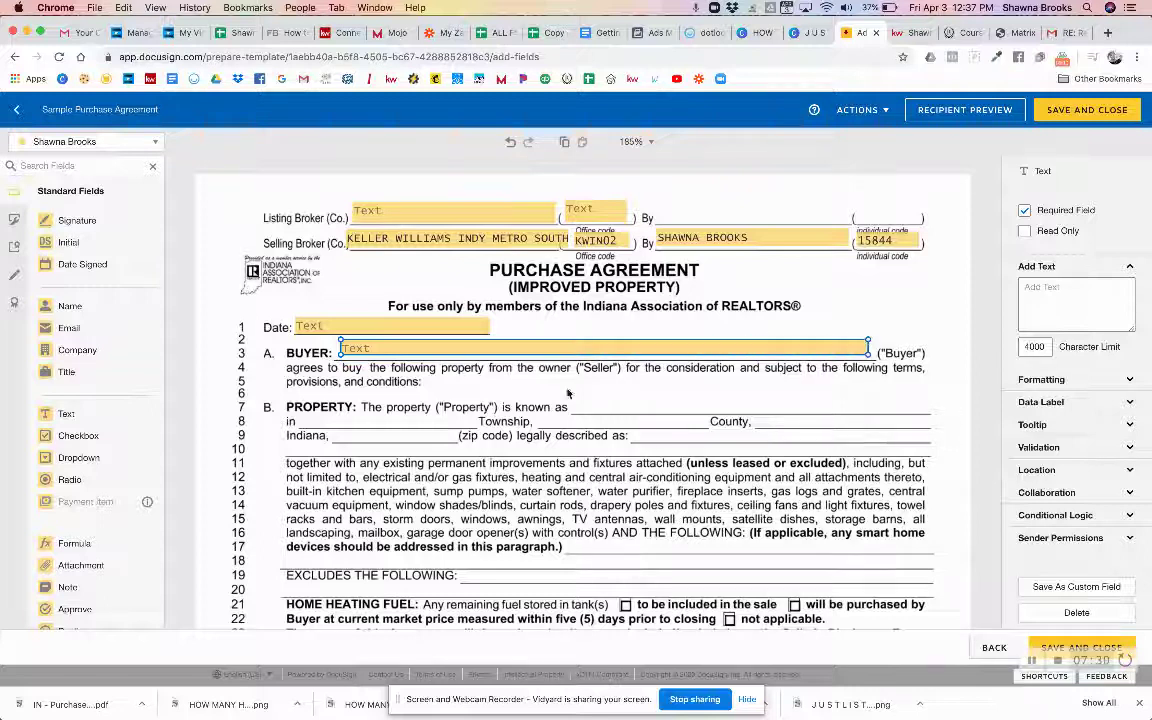
{"action": "left_click", "coordinate": [90, 415]}
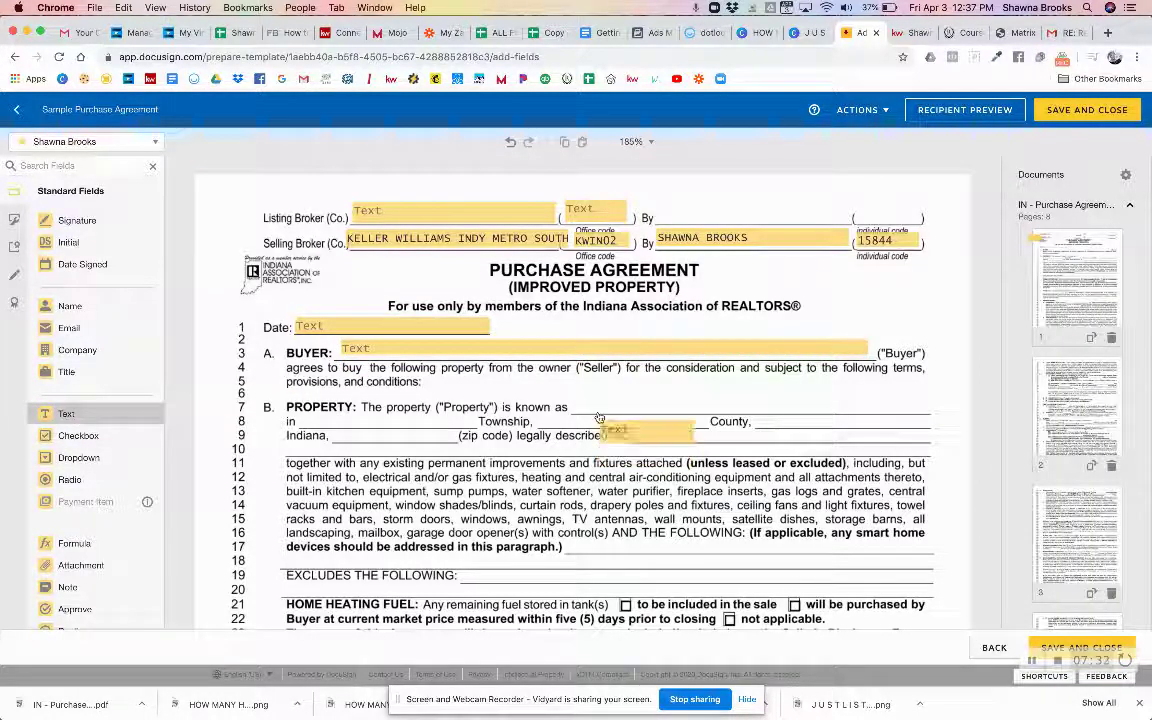
{"action": "left_click", "coordinate": [575, 404]}
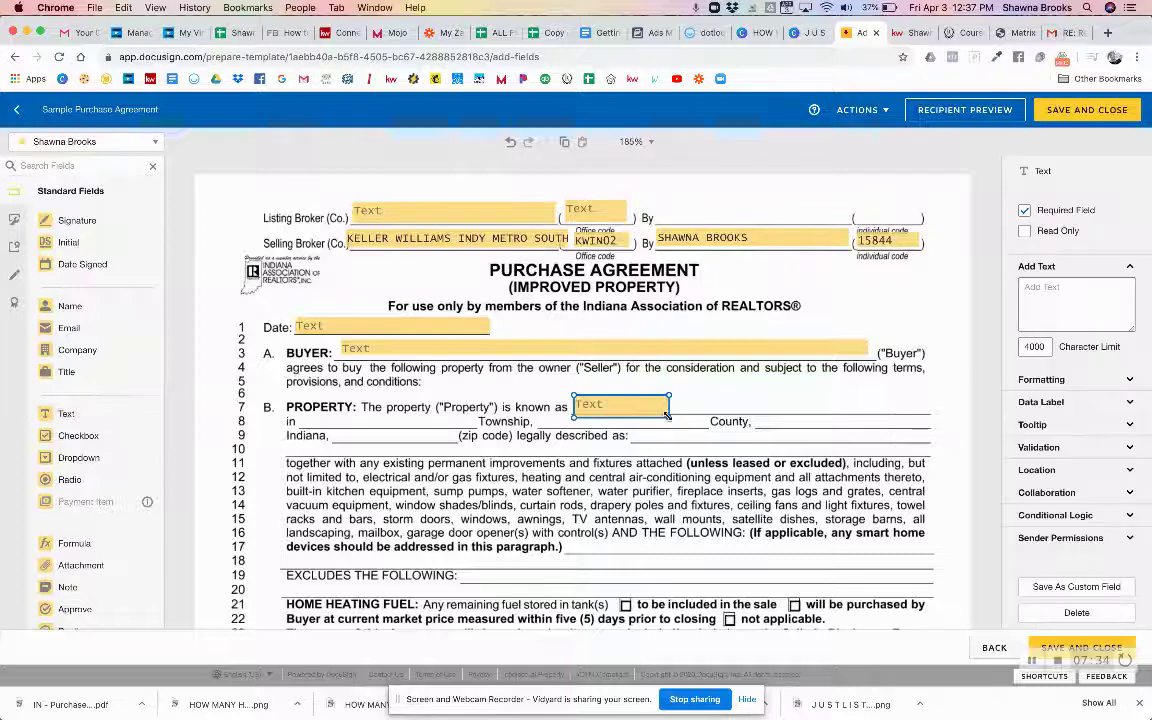
{"action": "left_click_drag", "start_coordinate": [667, 412], "coordinate": [927, 409]}
- Place checkboxes on the Home Heating Fuel options: tank(s), included in the sale, not applicable
{"action": "scroll", "coordinate": [528, 482], "scroll_direction": "down", "scroll_amount": 5}
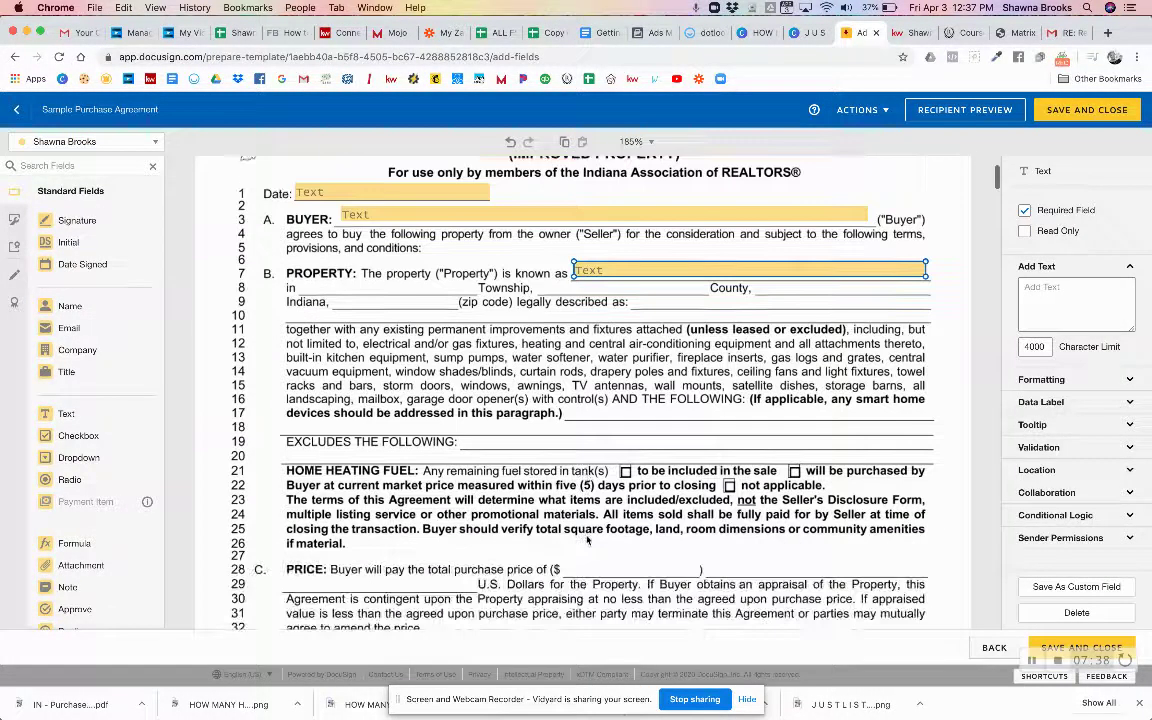
{"action": "left_click", "coordinate": [78, 435]}
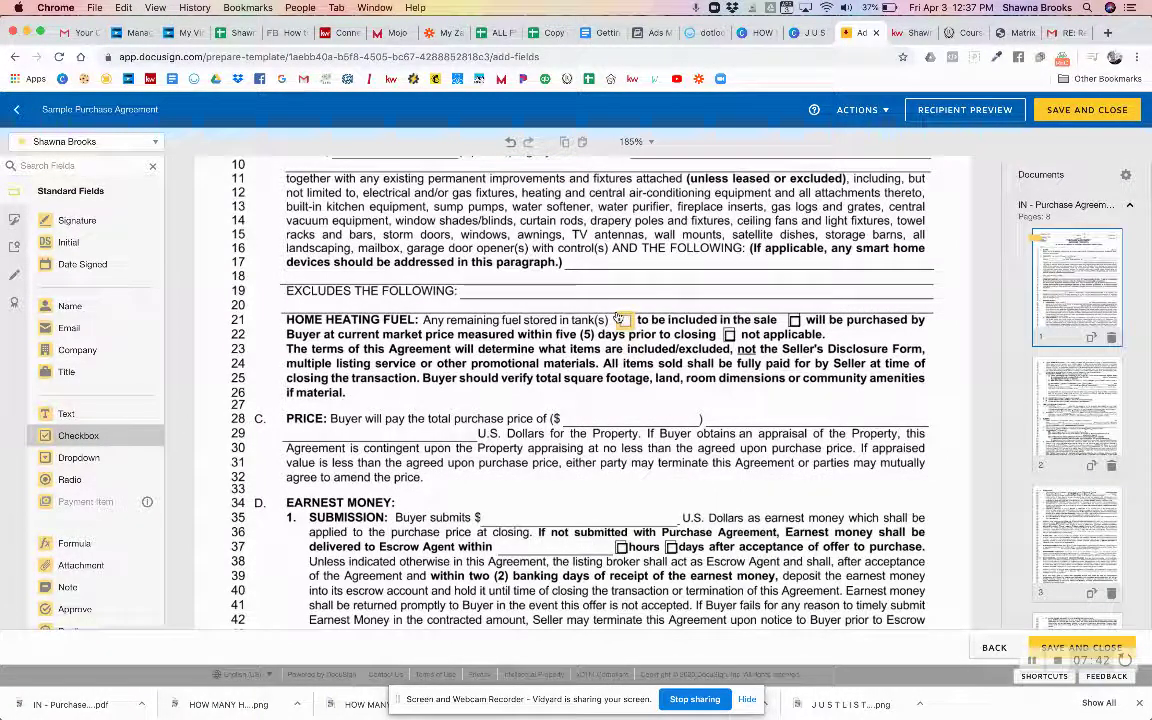
{"action": "left_click", "coordinate": [617, 319]}
{"action": "left_click", "coordinate": [70, 436]}
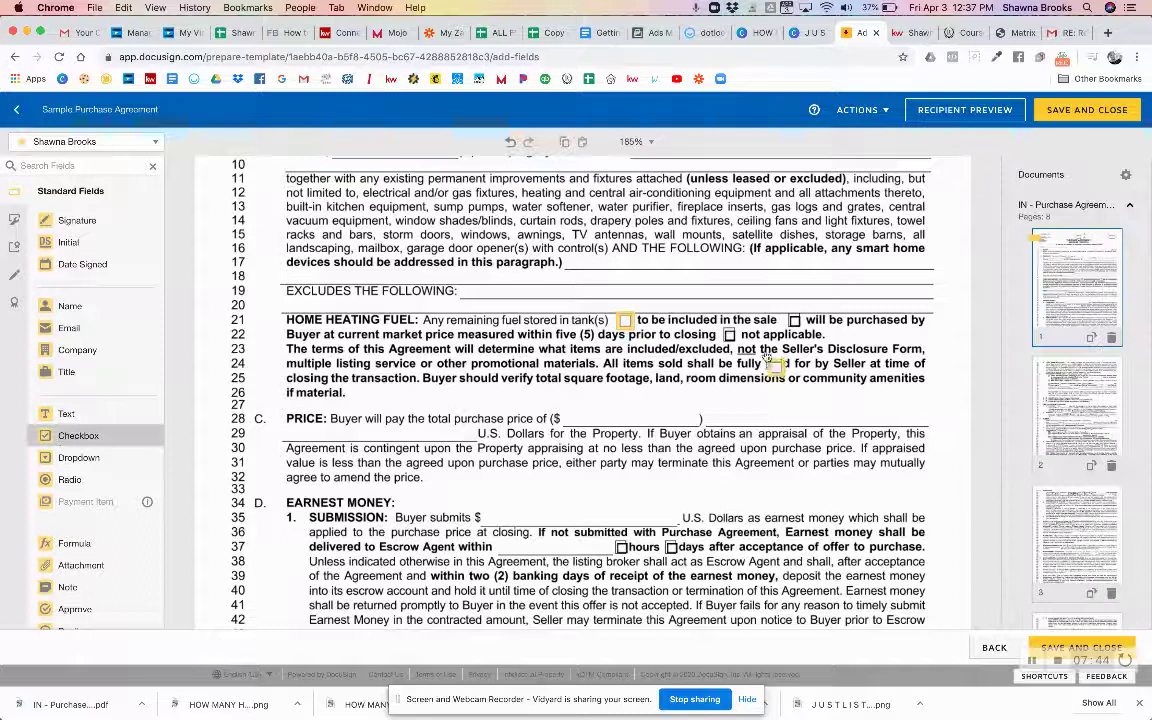
{"action": "left_click", "coordinate": [795, 320]}
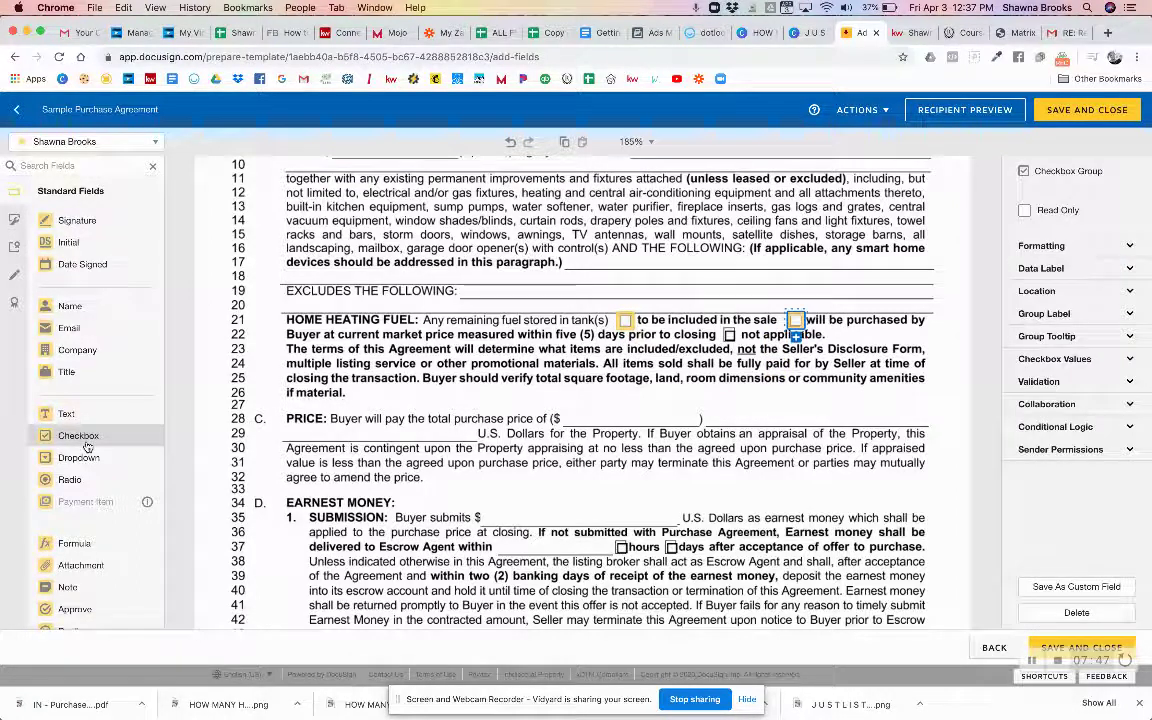
{"action": "left_click", "coordinate": [724, 333]}
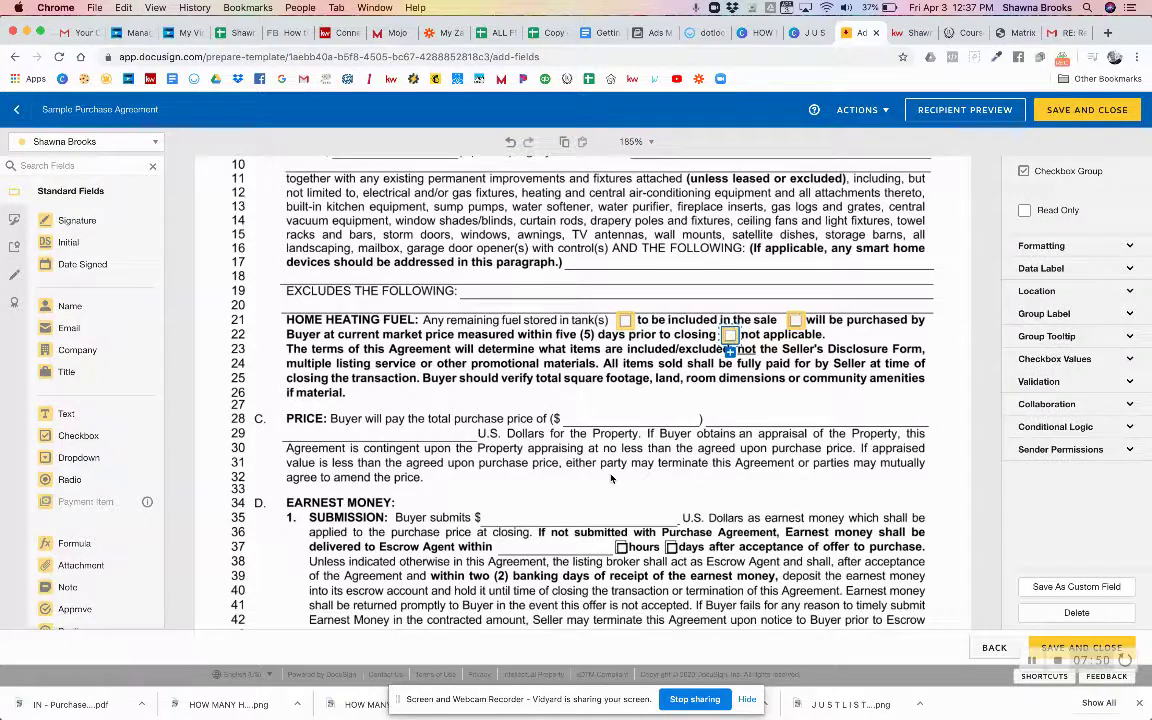
- Bring the method-of-payment and financing clauses, lines 58–91, into view and pick a Text field
{"action": "scroll", "coordinate": [611, 478], "scroll_direction": "down", "scroll_amount": 3}
{"action": "scroll", "coordinate": [611, 478], "scroll_direction": "down", "scroll_amount": 10}
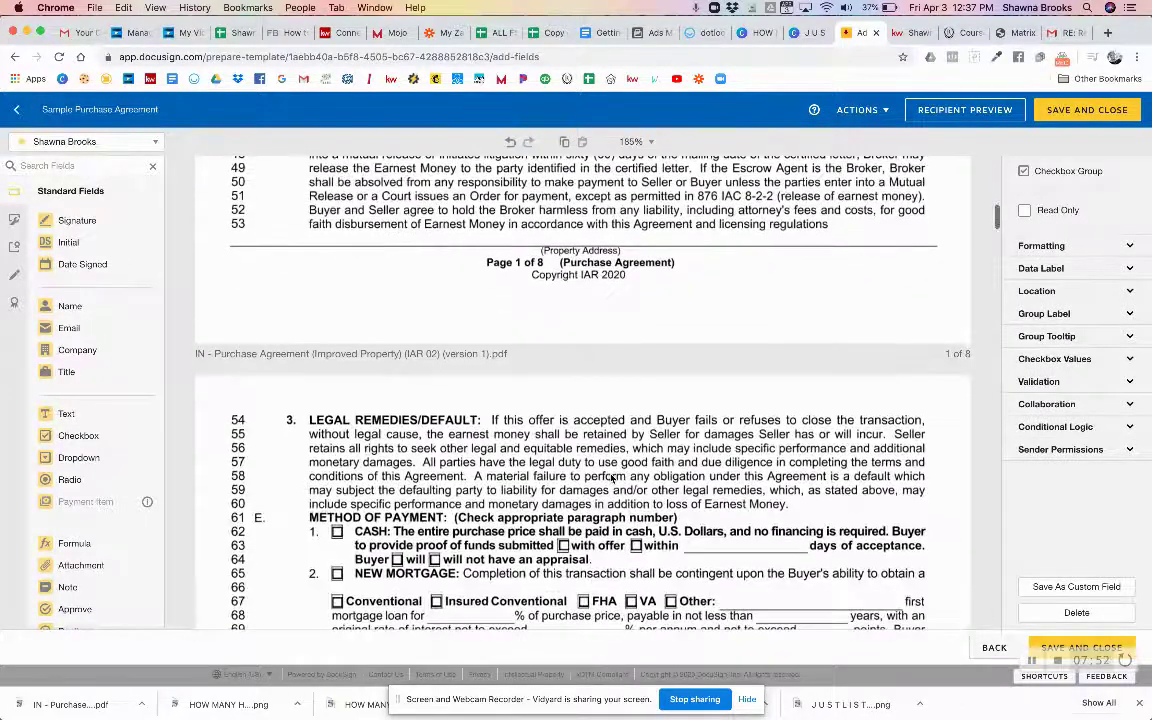
{"action": "scroll", "coordinate": [607, 530], "scroll_direction": "down", "scroll_amount": 5}
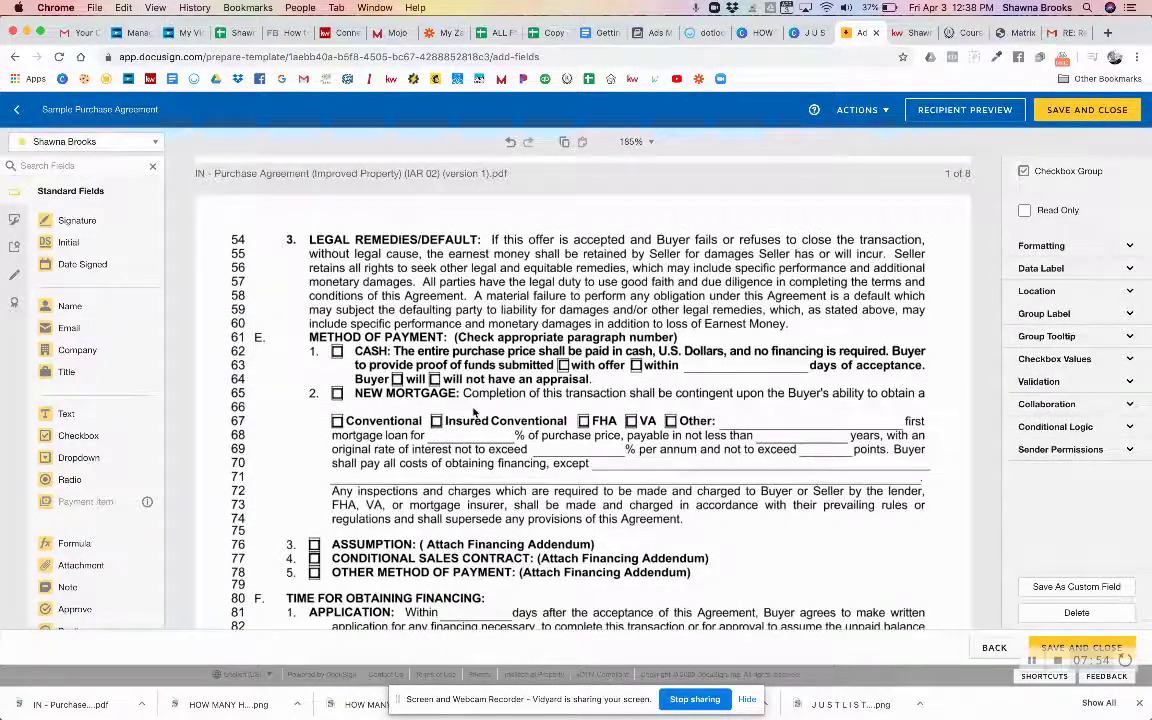
{"action": "scroll", "coordinate": [614, 487], "scroll_direction": "down", "scroll_amount": 3}
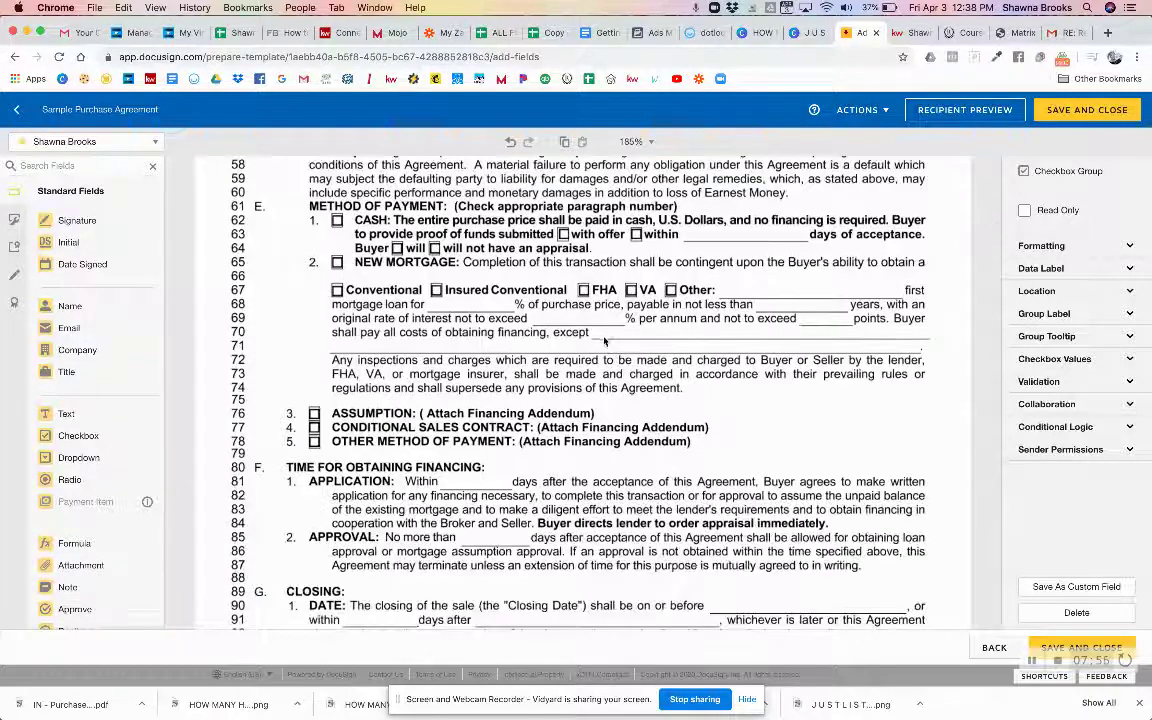
{"action": "left_click", "coordinate": [85, 416]}
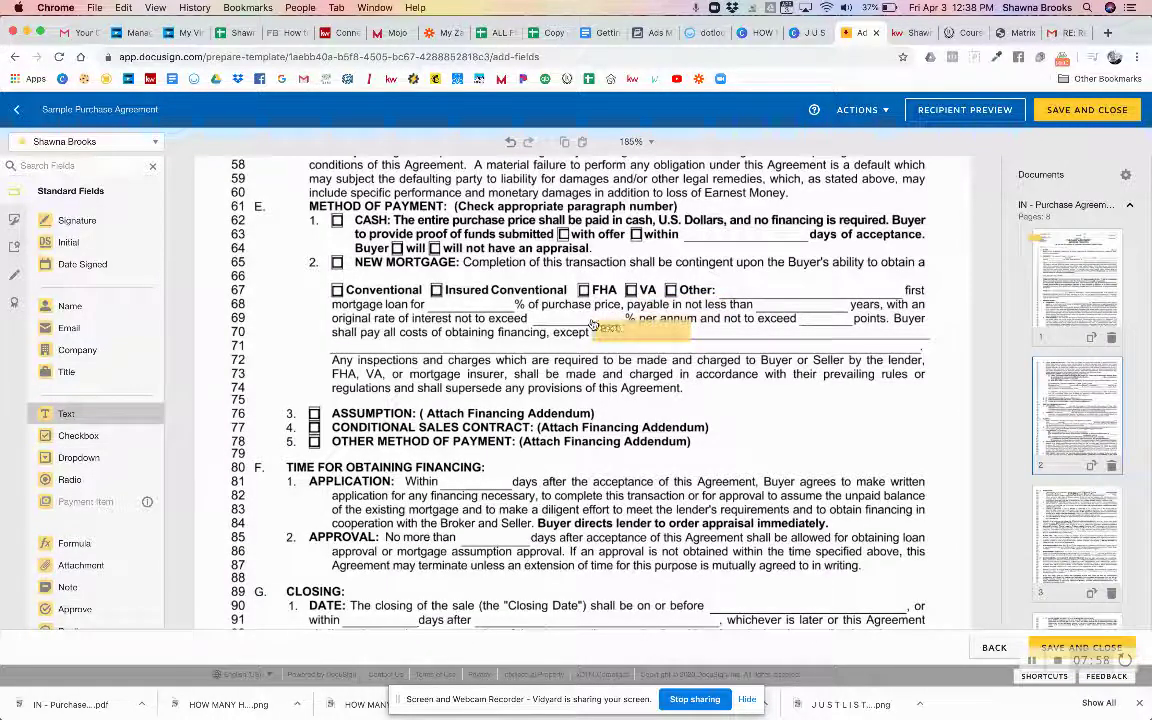
- Add a text field after 'except' on line 70 reading 'SELLER TO PAY $3,000. TOWARDS BUYER'S CLOSING COSTS, PRE-PAID'
{"action": "left_click", "coordinate": [653, 341]}
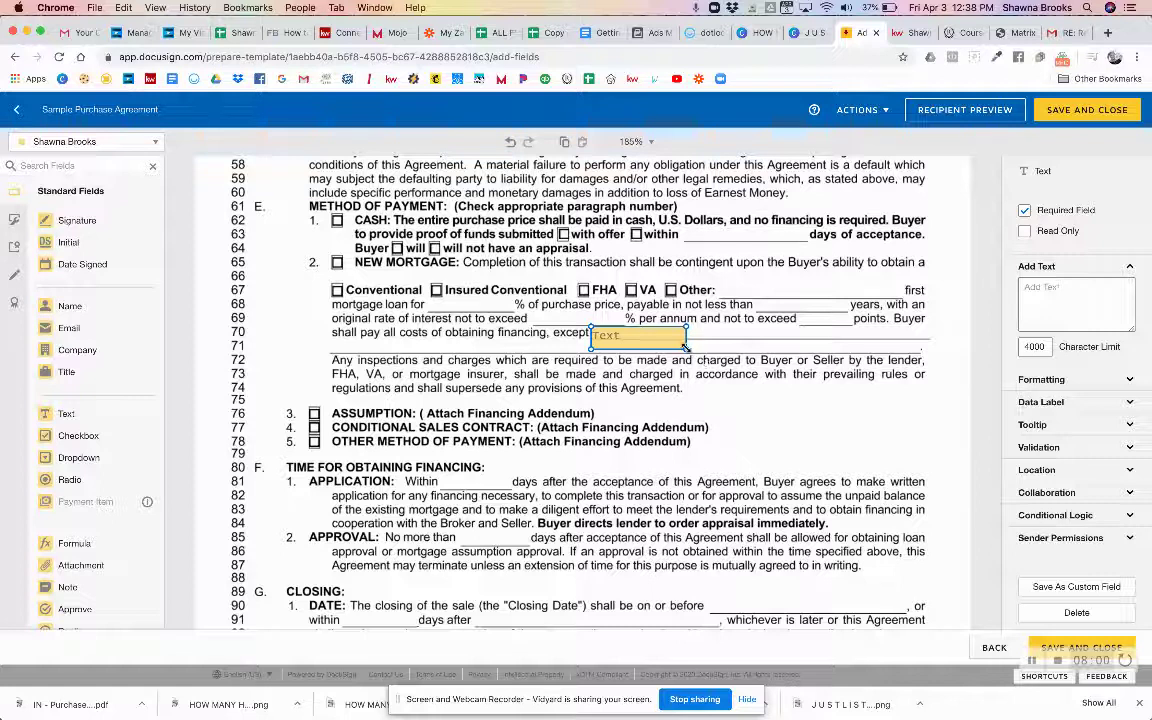
{"action": "left_click_drag", "start_coordinate": [686, 345], "coordinate": [927, 310]}
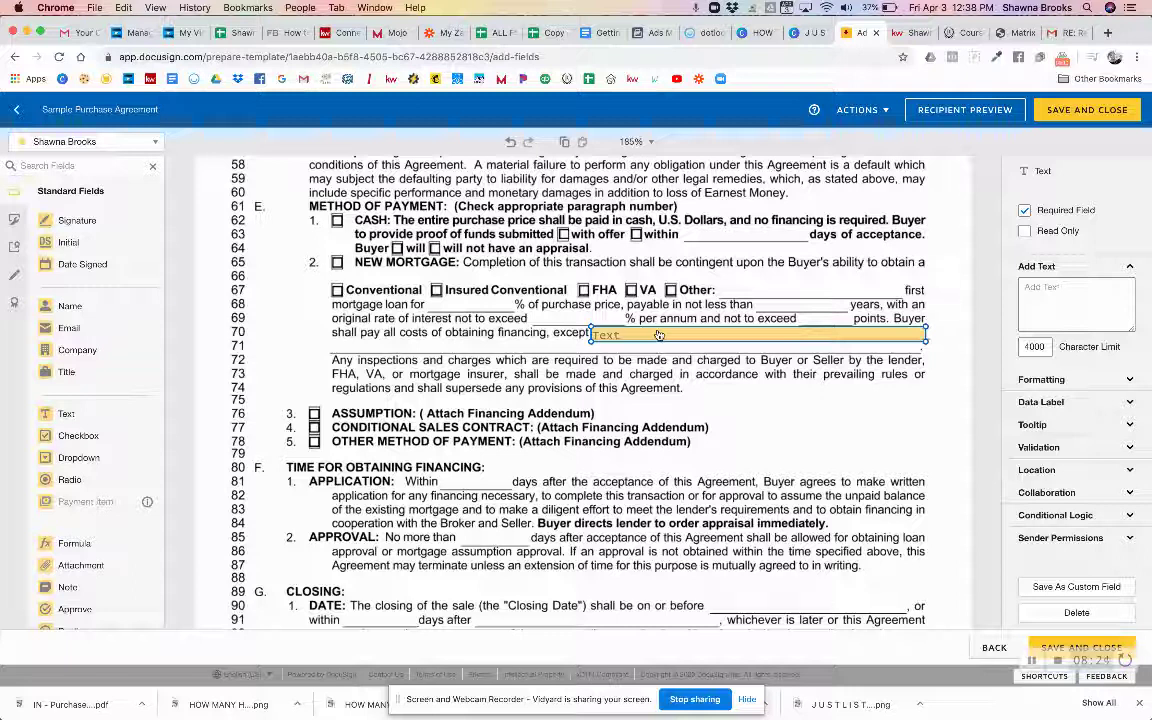
{"action": "left_click", "coordinate": [658, 335]}
{"action": "type", "text": "SELL"}
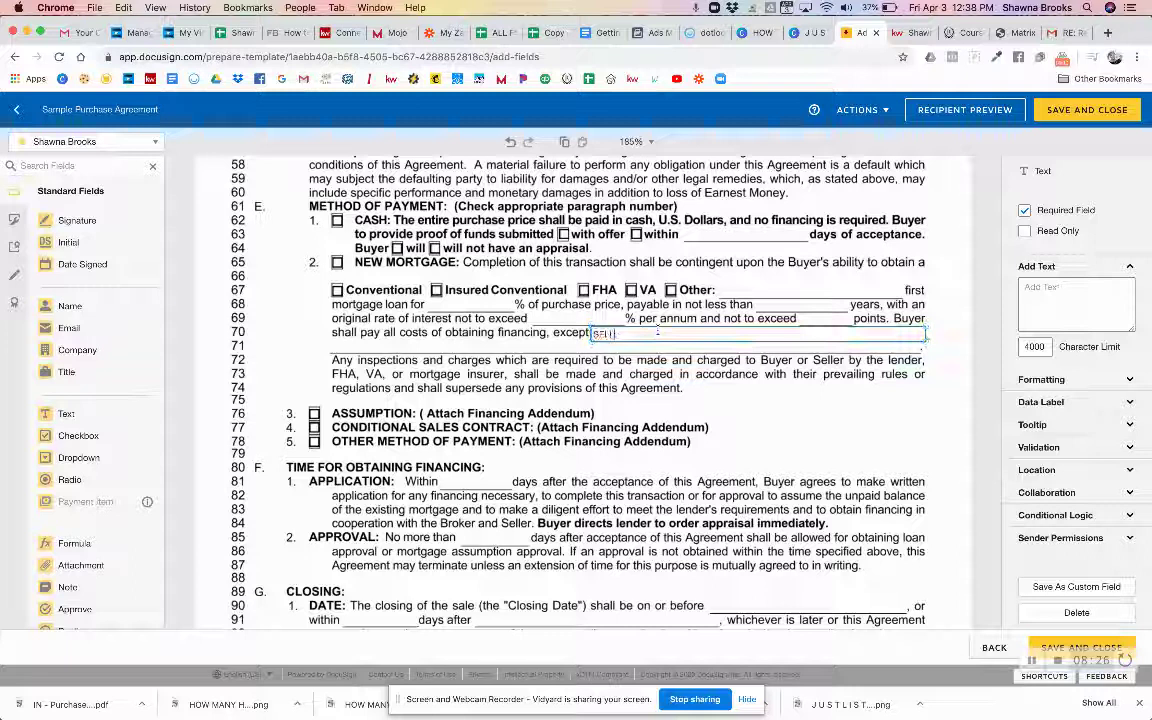
{"action": "type", "text": "ER TO PAY $3,000. TOWARDS BUYER'S CLOSING COSTS, PRE-PAIDS,"}
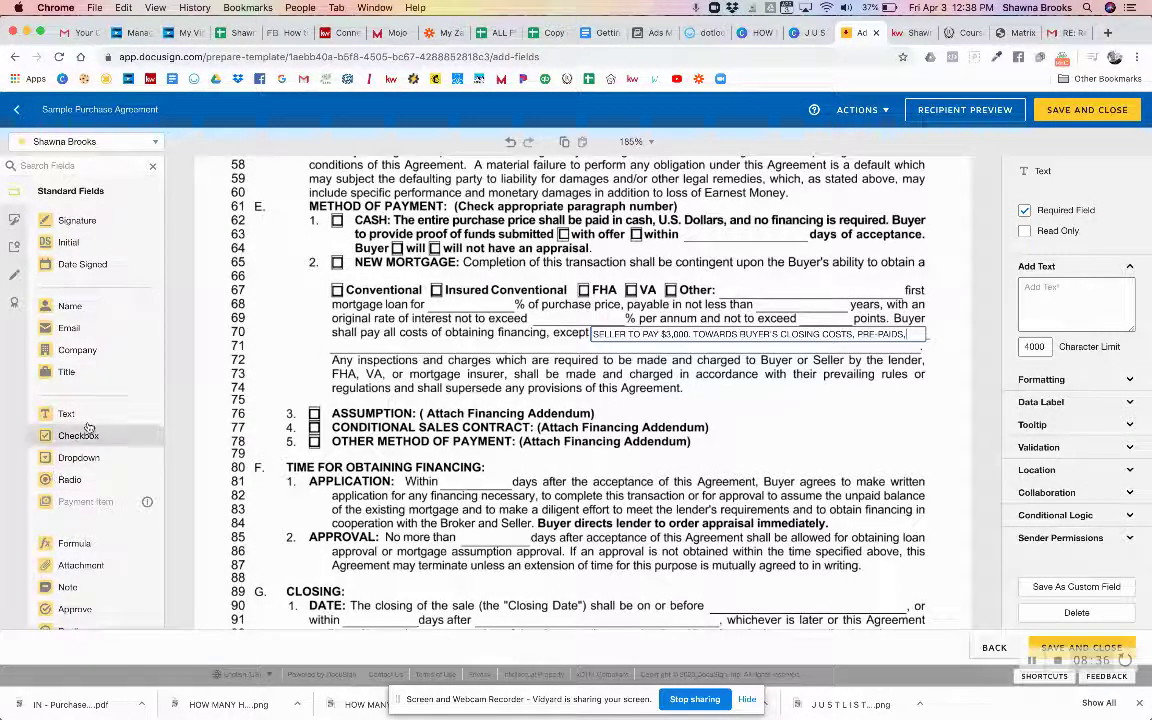
- Add a line 71 text field reading 'DISCOUNT POINTS AND ANY OTHER ALLOWABLE LENDER FEES.'
{"action": "left_click_drag", "start_coordinate": [85, 418], "coordinate": [329, 342]}
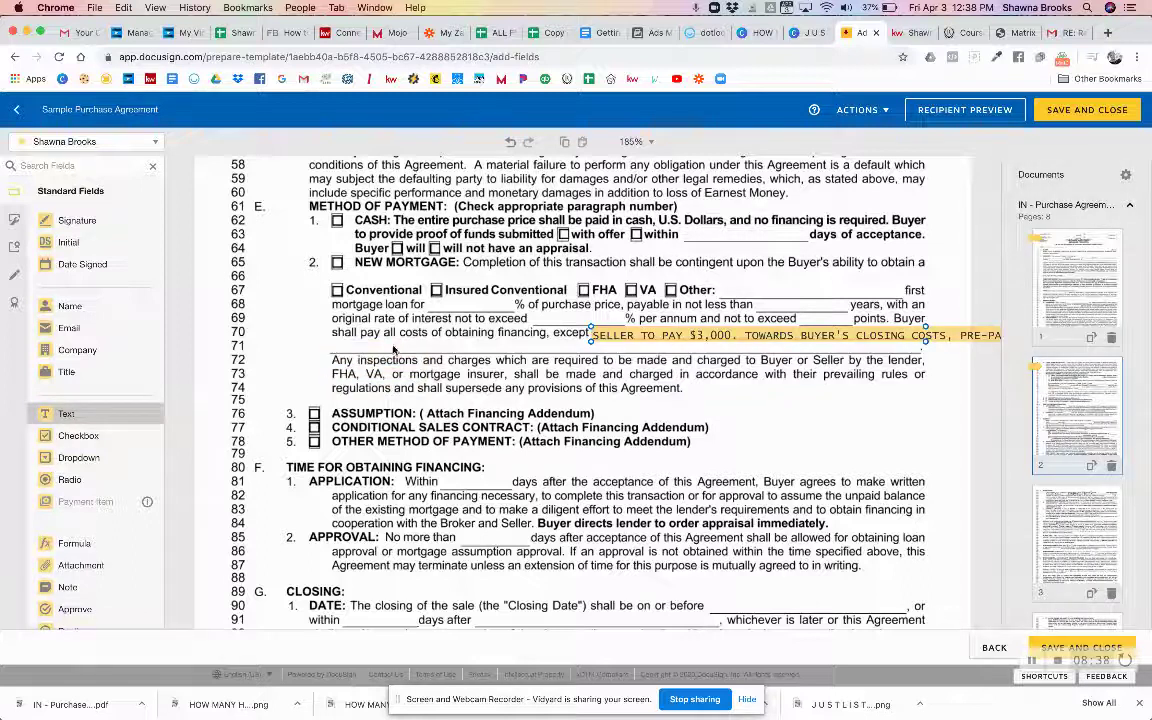
{"action": "left_click_drag", "start_coordinate": [425, 363], "coordinate": [917, 352]}
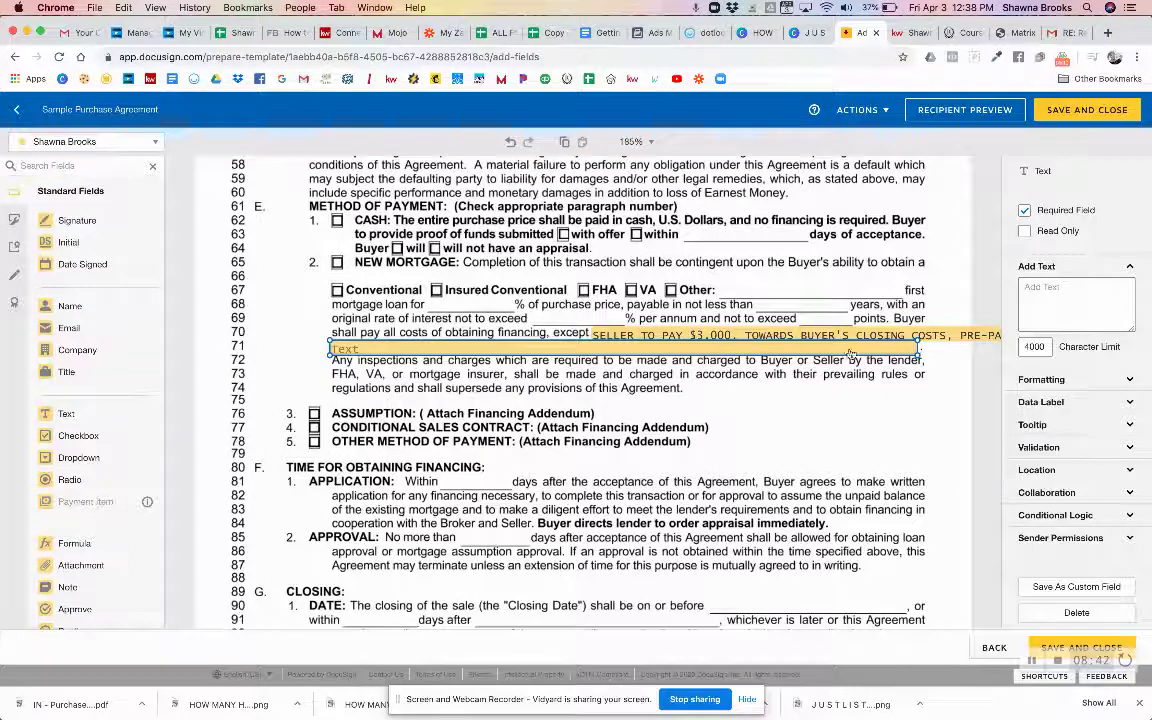
{"action": "left_click", "coordinate": [423, 346]}
{"action": "type", "text": "DISCOUNT POINTS AND ANY O"}
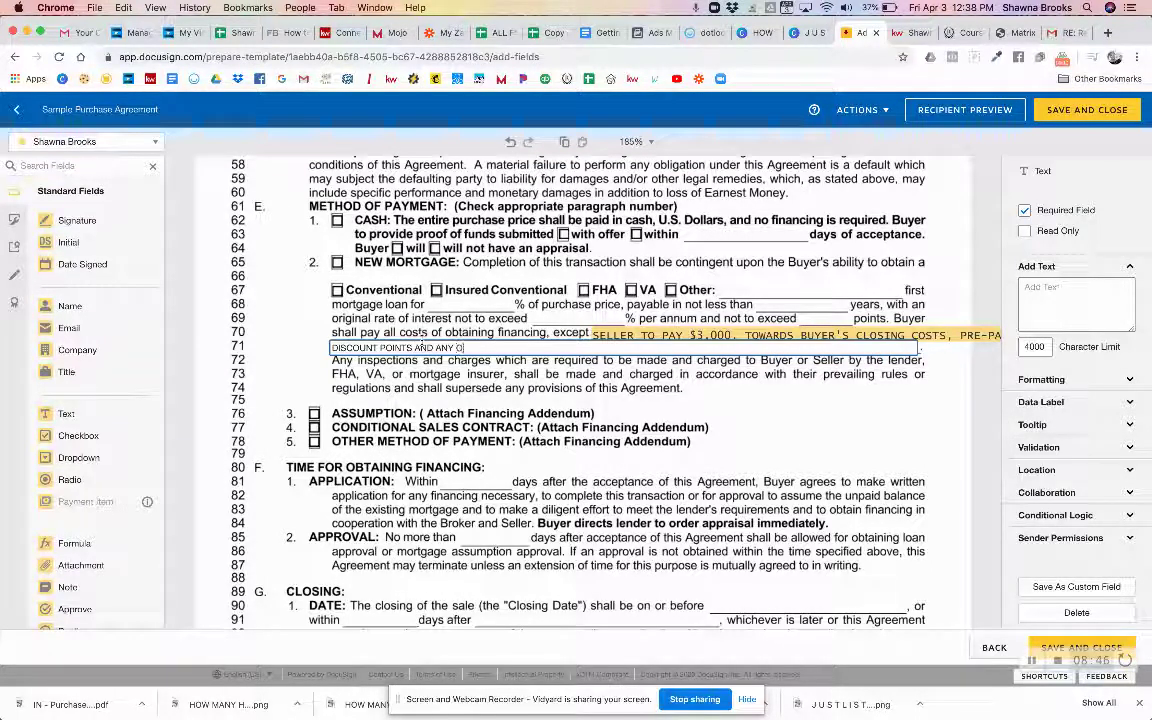
{"action": "type", "text": "THER ALLOWABLE LENDER("}
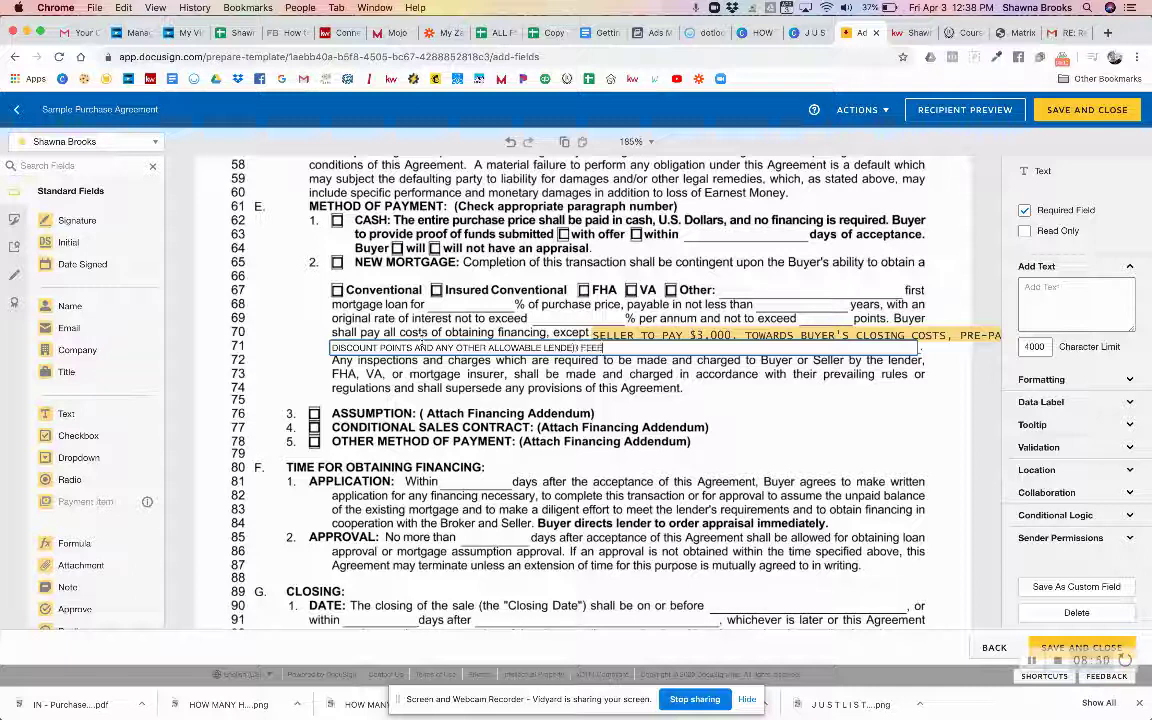
{"action": "type", "text": " FEES."}
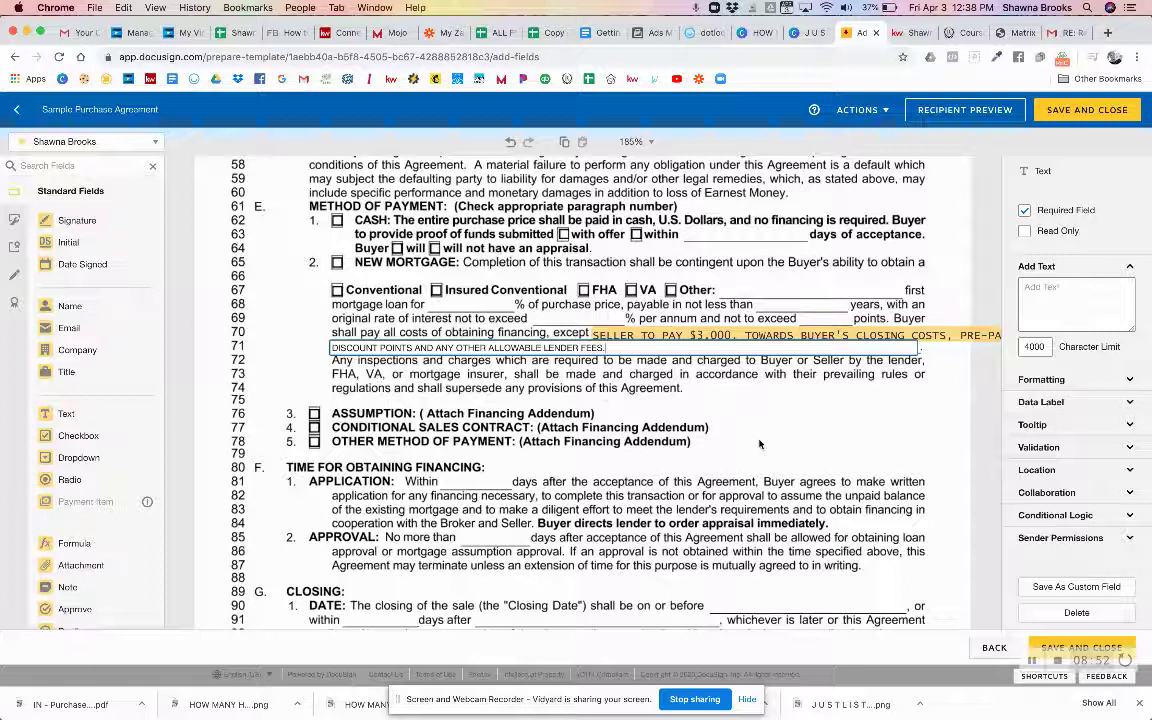
{"action": "left_click", "coordinate": [760, 441]}
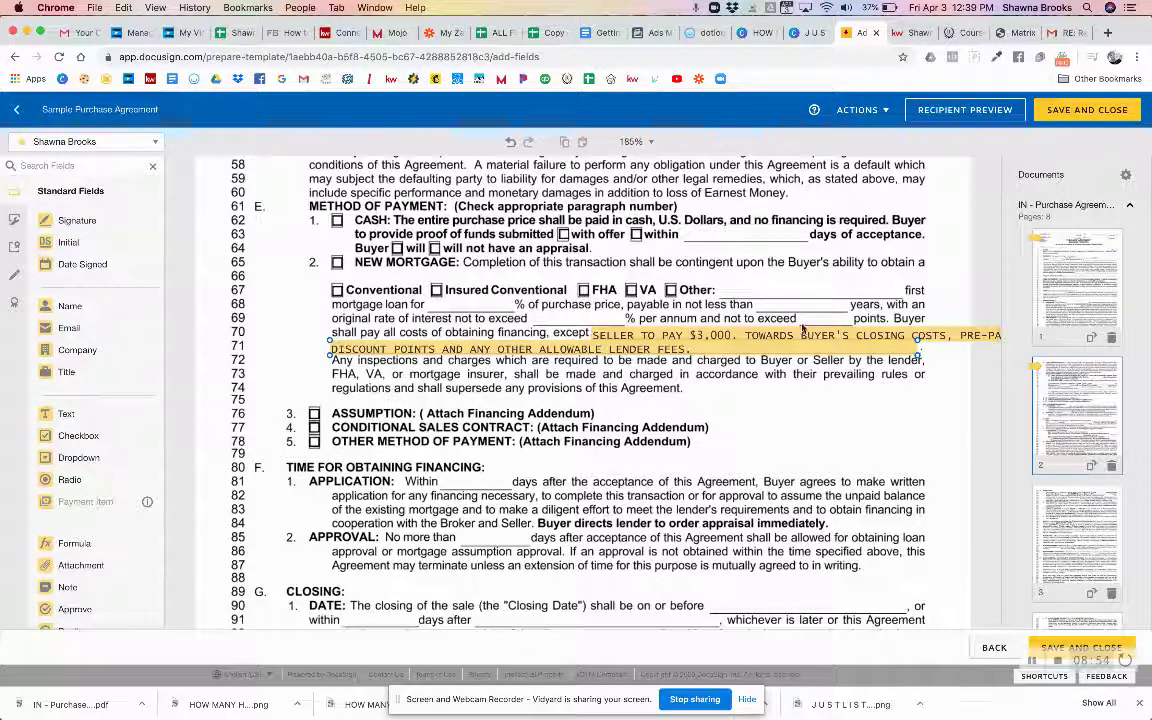
- Move the line 70 field after 'except' and delete 'PRE-PAIDS' so it ends at BUYER'S CLOSING COSTS
{"action": "left_click_drag", "start_coordinate": [1012, 342], "coordinate": [958, 343]}
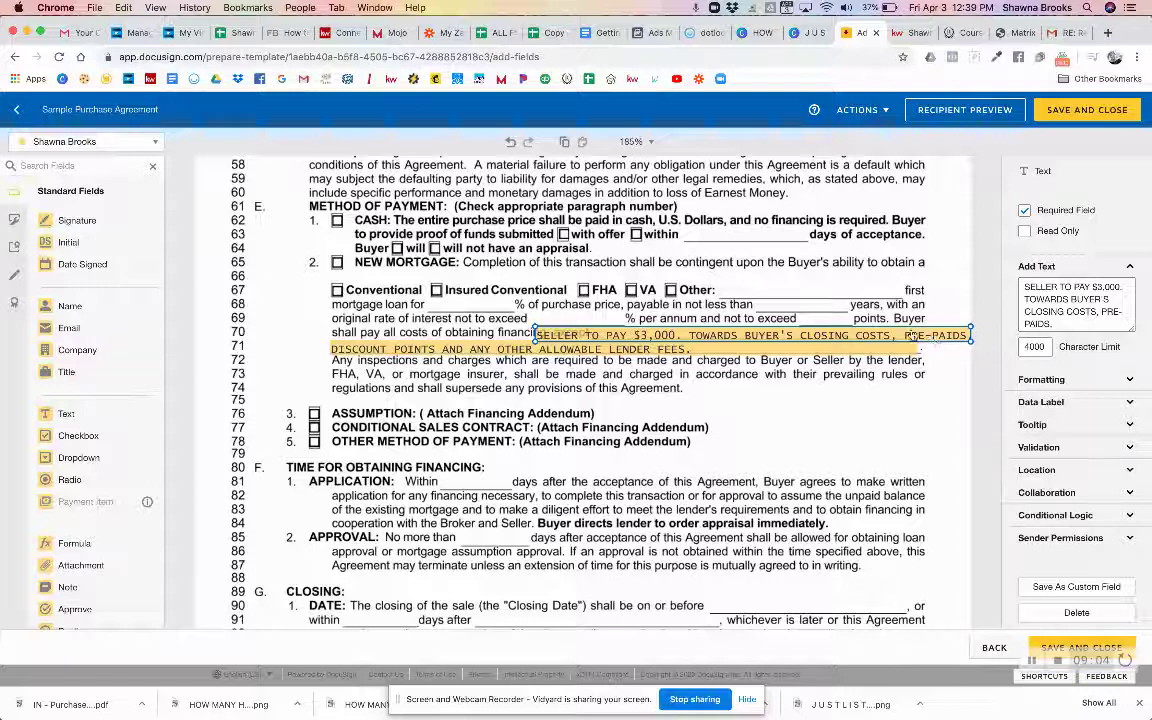
{"action": "left_click_drag", "start_coordinate": [878, 337], "coordinate": [905, 337]}
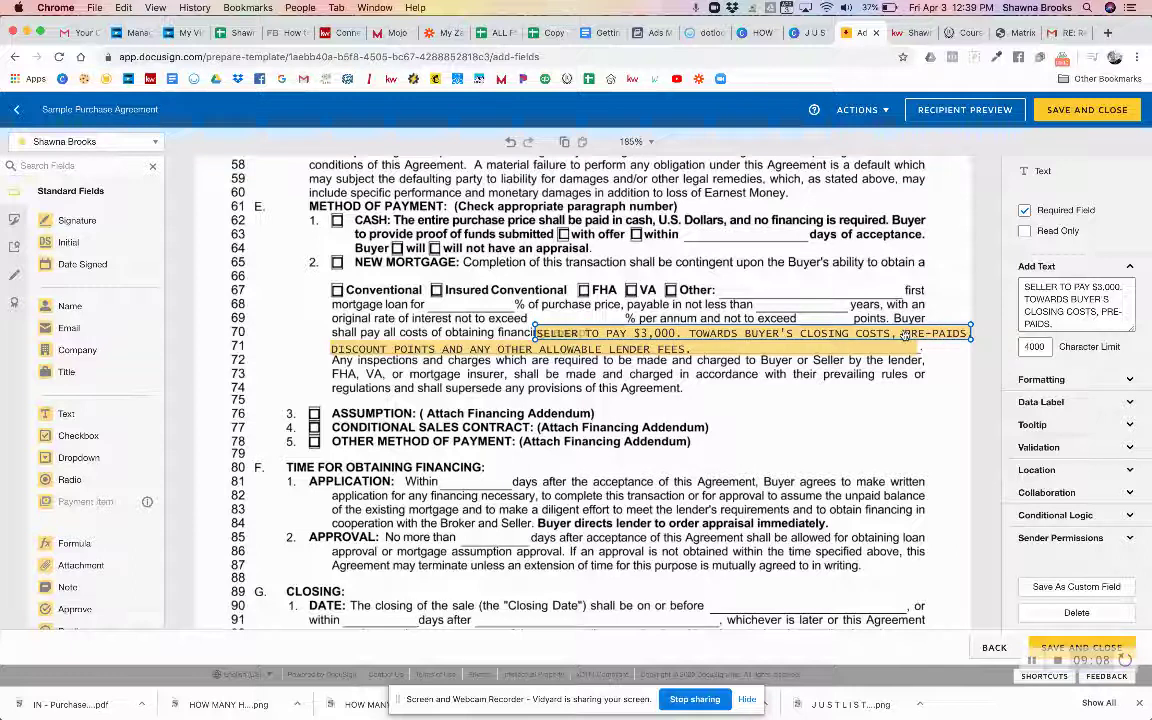
{"action": "left_click", "coordinate": [904, 334]}
{"action": "key", "text": "BackSpace"}
{"action": "key", "text": "BackSpace"}
{"action": "key", "text": "BackSpace"}
{"action": "key", "text": "BackSpace"}
{"action": "key", "text": "BackSpace"}
{"action": "key", "text": "BackSpace"}
{"action": "key", "text": "BackSpace"}
{"action": "key", "text": "BackSpace"}
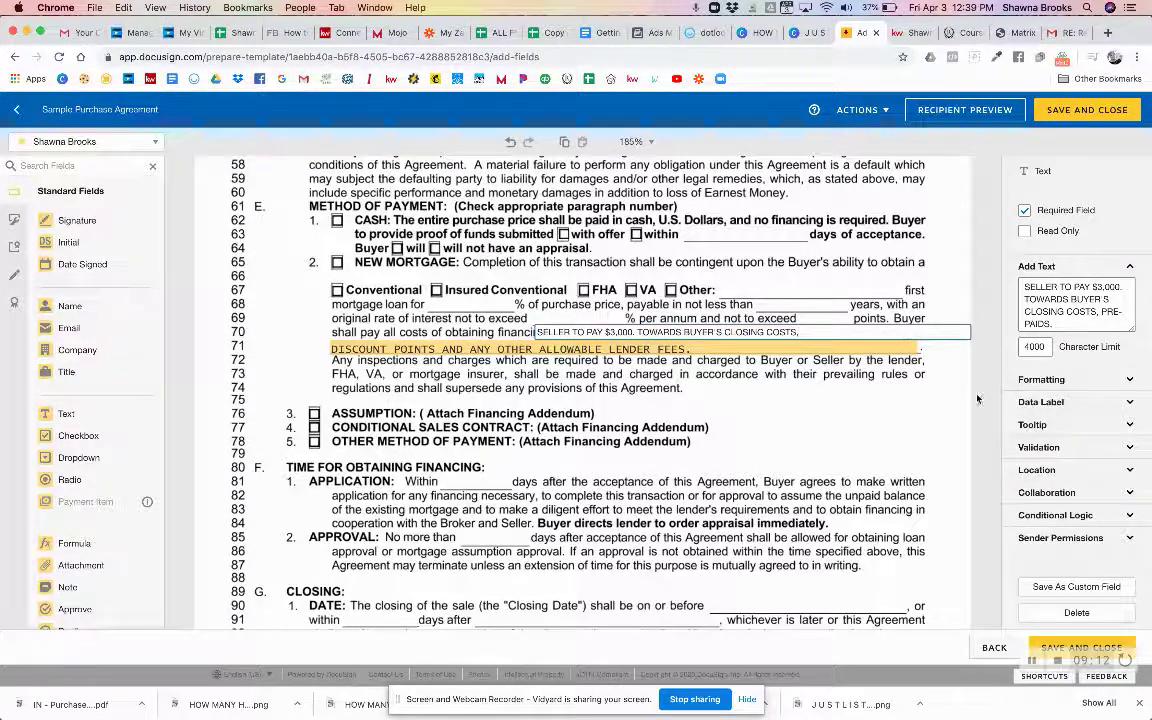
{"action": "left_click", "coordinate": [960, 344]}
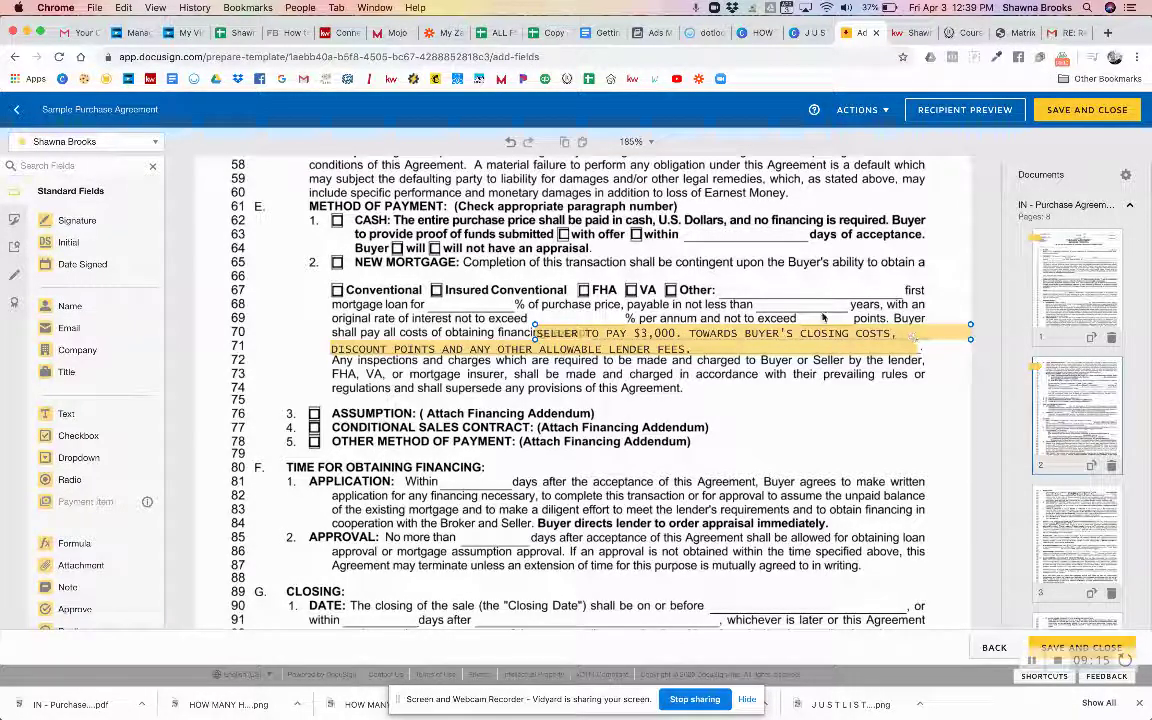
{"action": "scroll", "coordinate": [719, 508], "scroll_direction": "down", "scroll_amount": 5}
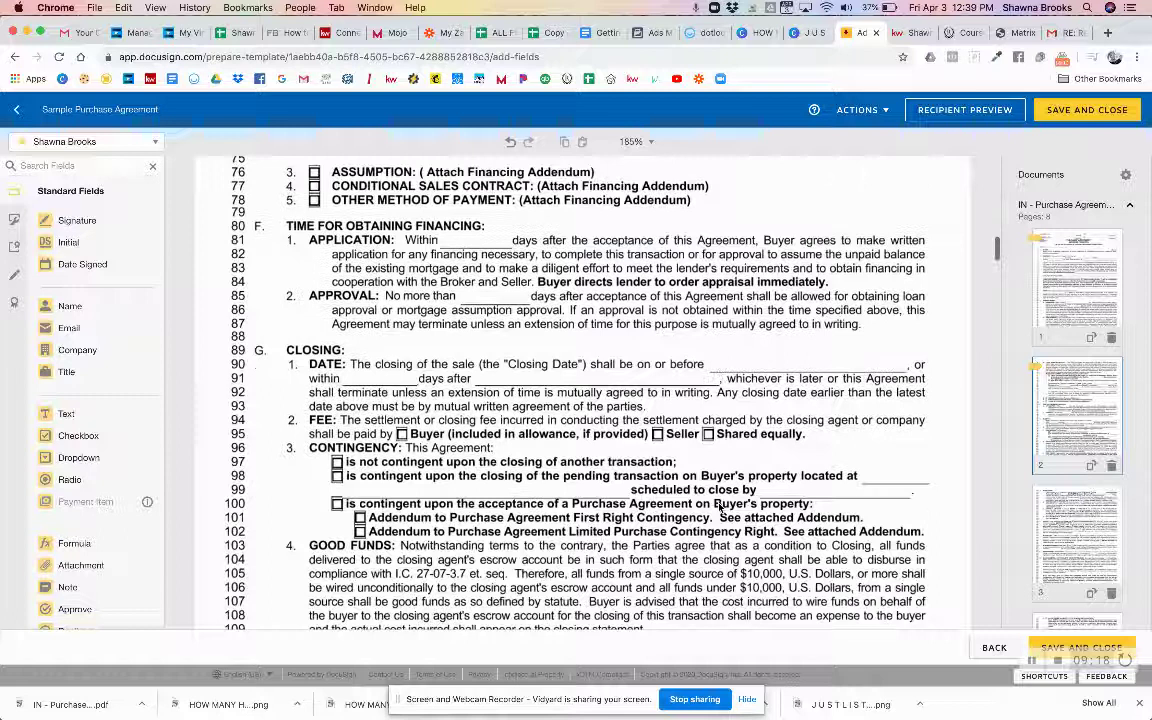
- Add a narrow days text field before 'days after' on line 91, then save and close the template
{"action": "left_click_drag", "start_coordinate": [70, 413], "coordinate": [343, 379]}
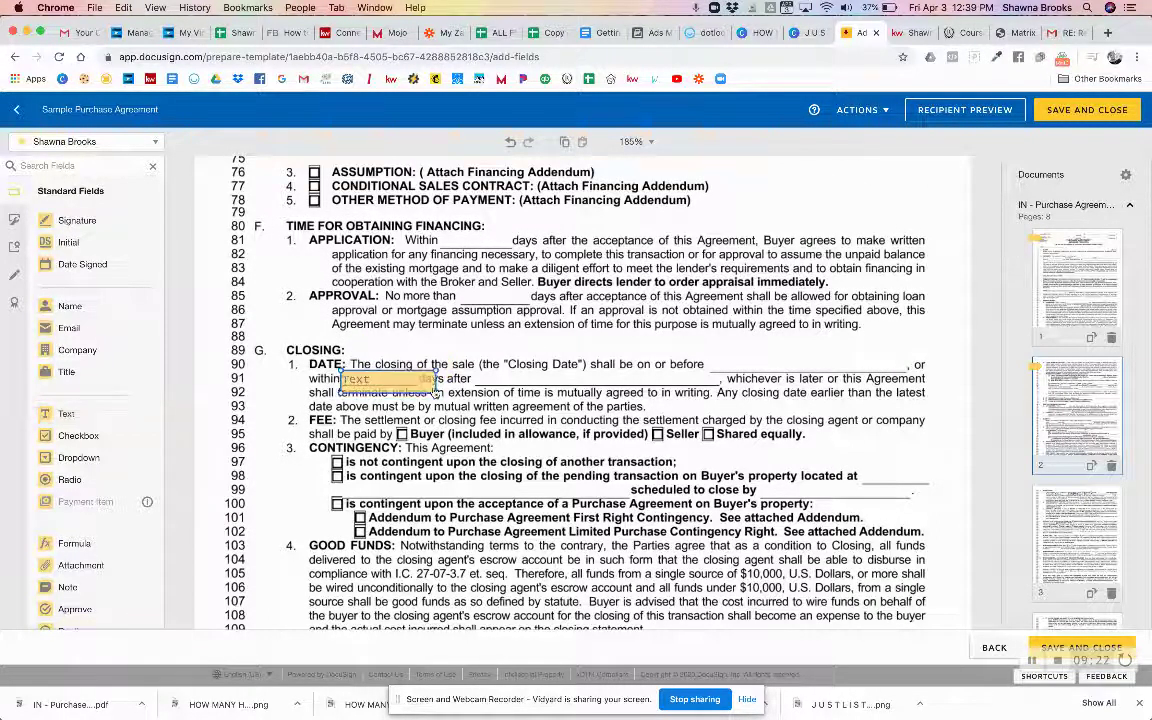
{"action": "left_click_drag", "start_coordinate": [435, 393], "coordinate": [408, 378]}
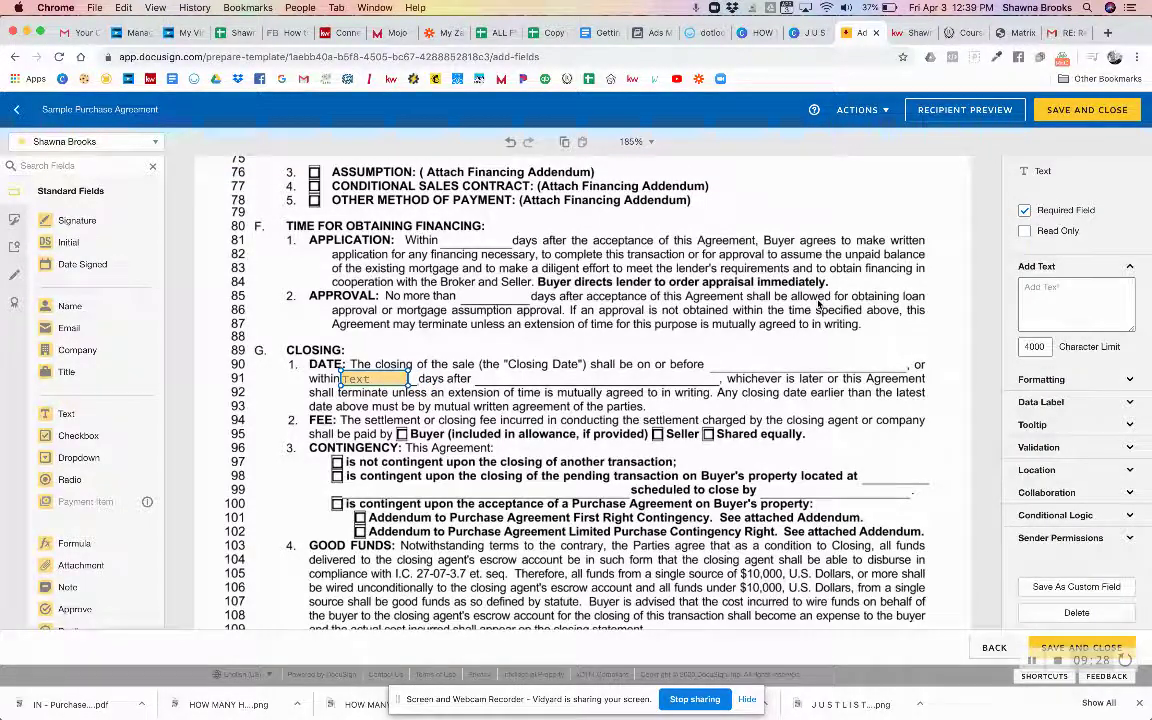
{"action": "scroll", "coordinate": [785, 215], "scroll_direction": "up", "scroll_amount": 3}
{"action": "left_click", "coordinate": [1076, 117]}
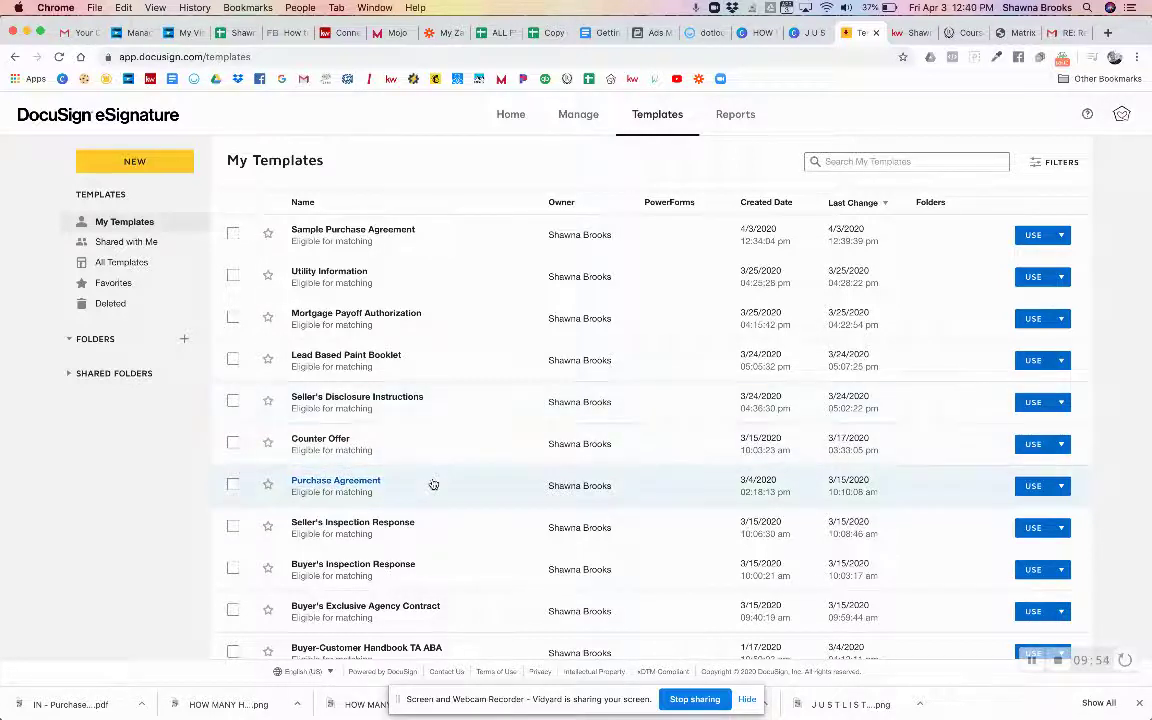
- Open the Purchase Agreement template for editing and continue to its placed fields
{"action": "left_click", "coordinate": [352, 483]}
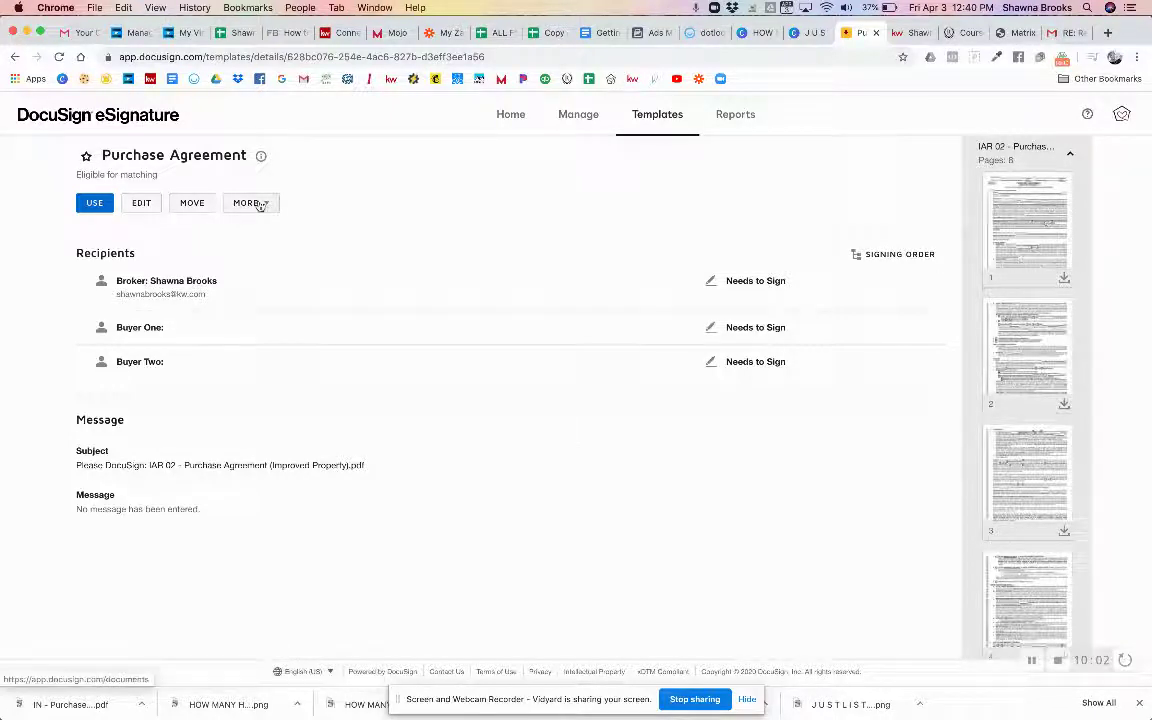
{"action": "left_click", "coordinate": [141, 203]}
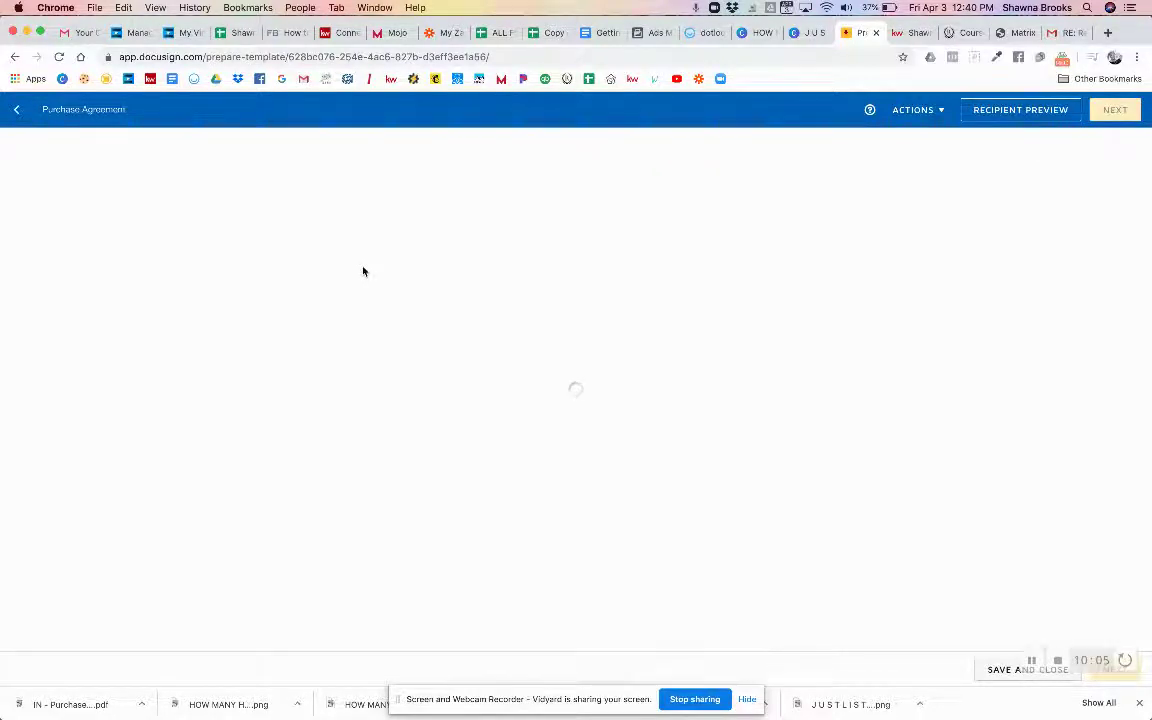
{"action": "scroll", "coordinate": [534, 378], "scroll_direction": "down", "scroll_amount": 5}
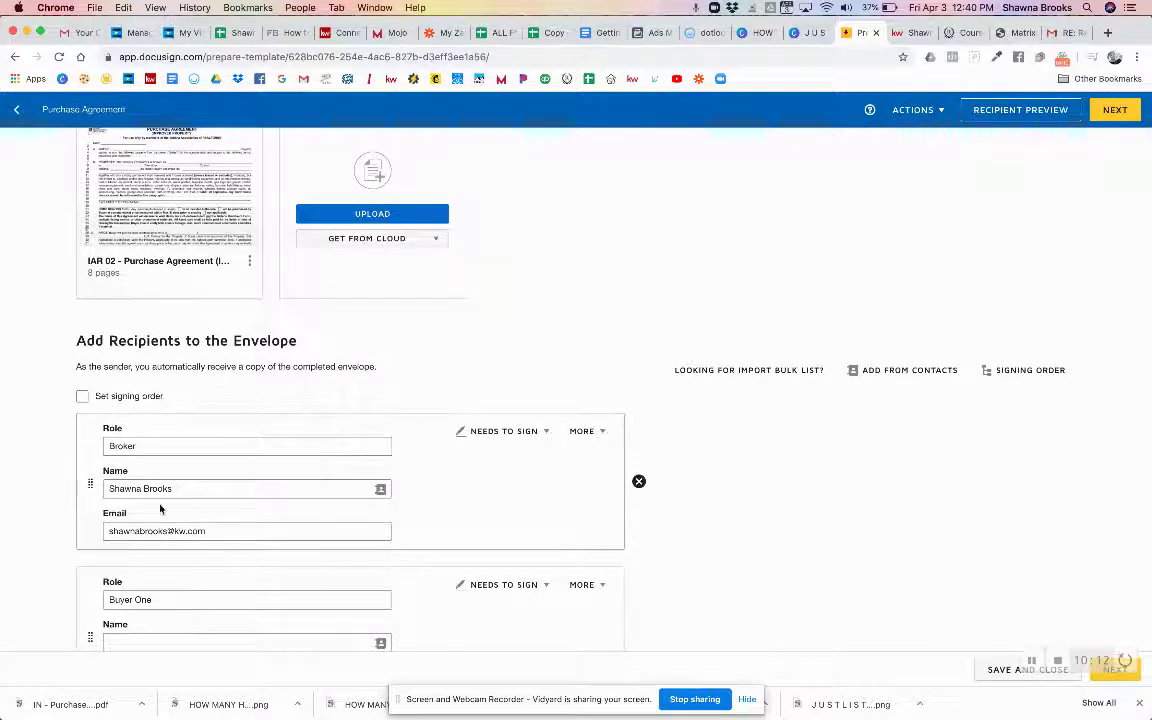
{"action": "scroll", "coordinate": [845, 169], "scroll_direction": "up", "scroll_amount": 3}
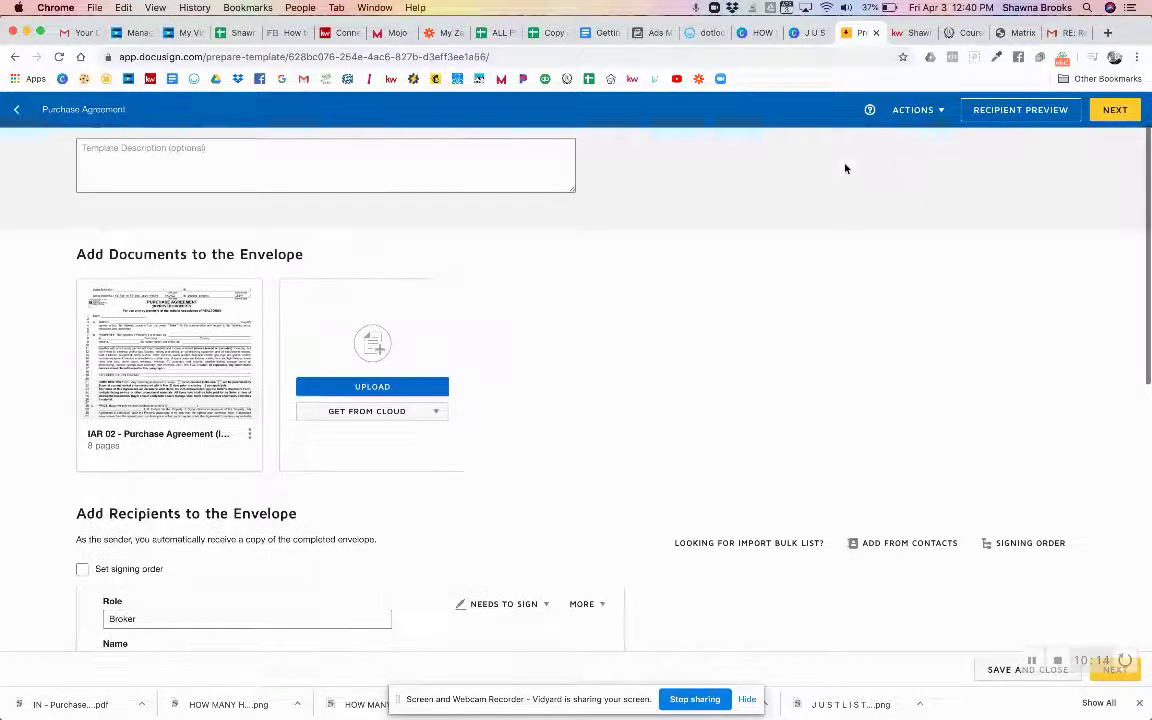
{"action": "left_click", "coordinate": [1113, 112]}
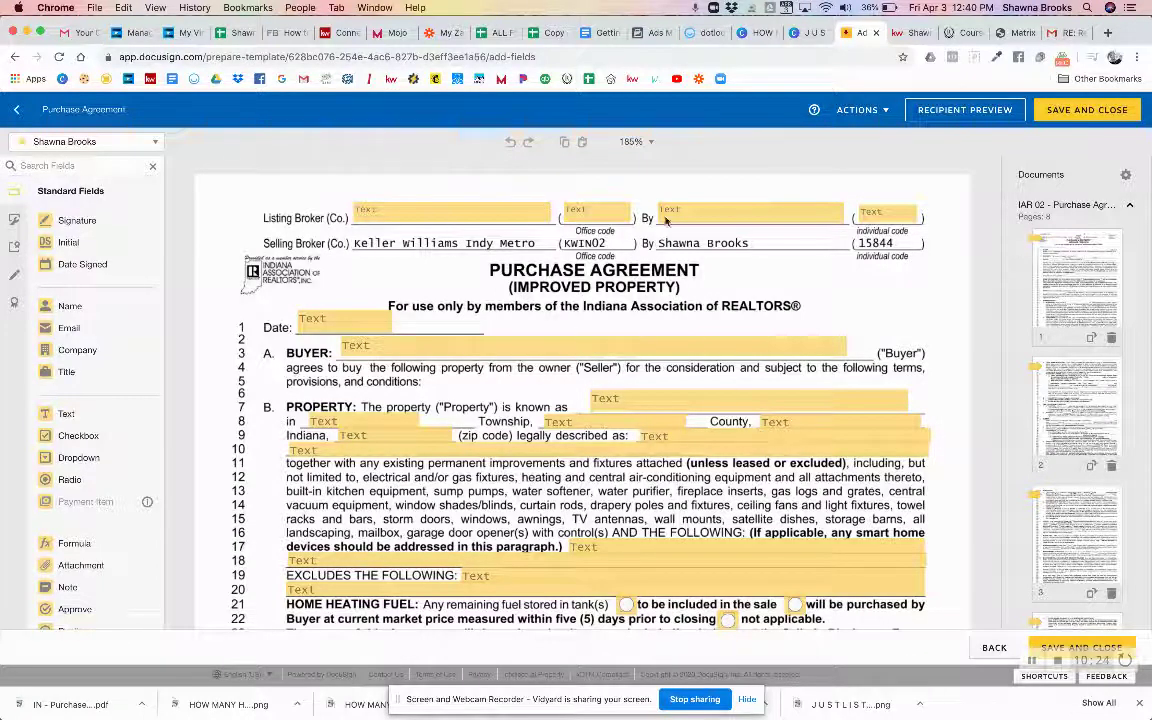
- Review the Buyer name field and other fields through the document, then save and close
{"action": "left_click", "coordinate": [406, 355]}
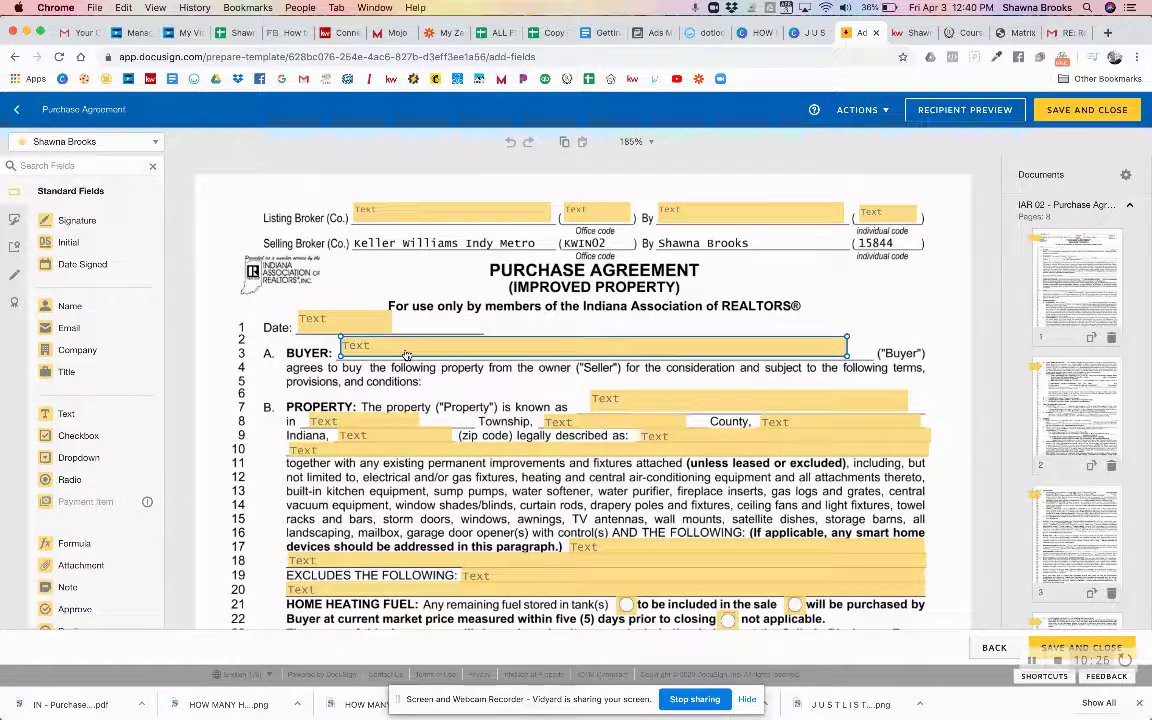
{"action": "left_click", "coordinate": [565, 487]}
{"action": "scroll", "coordinate": [565, 487], "scroll_direction": "down", "scroll_amount": 5}
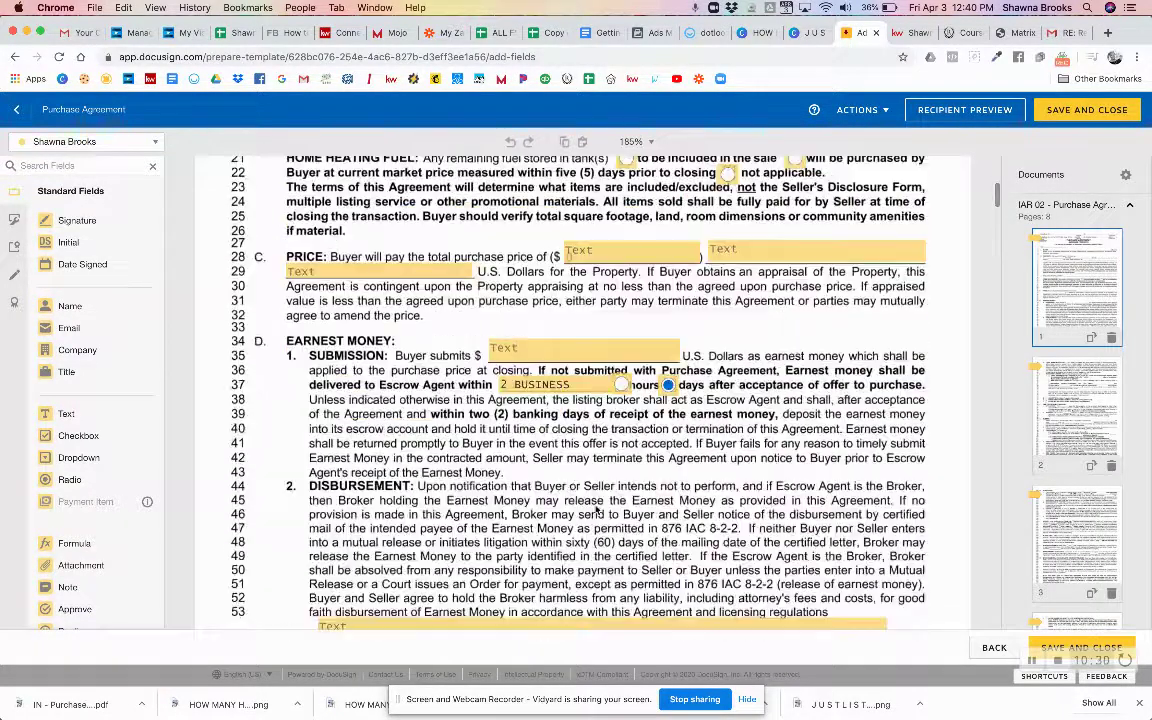
{"action": "scroll", "coordinate": [580, 498], "scroll_direction": "down", "scroll_amount": 3}
{"action": "scroll", "coordinate": [596, 510], "scroll_direction": "down", "scroll_amount": 5}
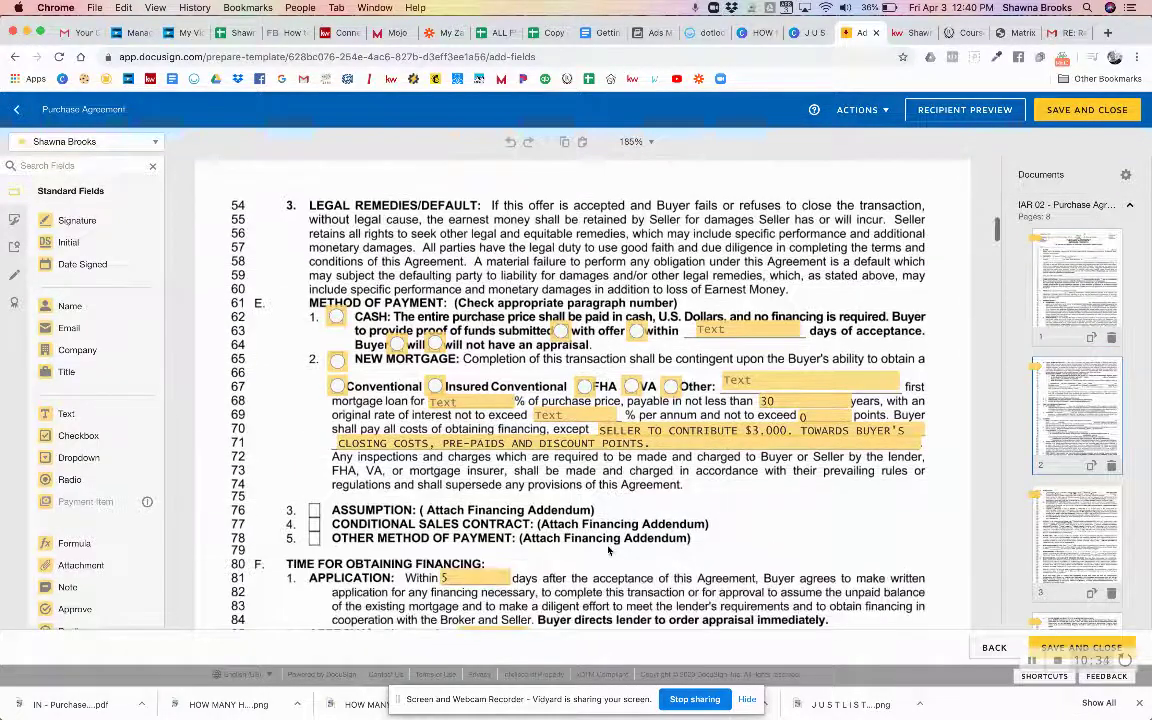
{"action": "left_click", "coordinate": [1077, 282]}
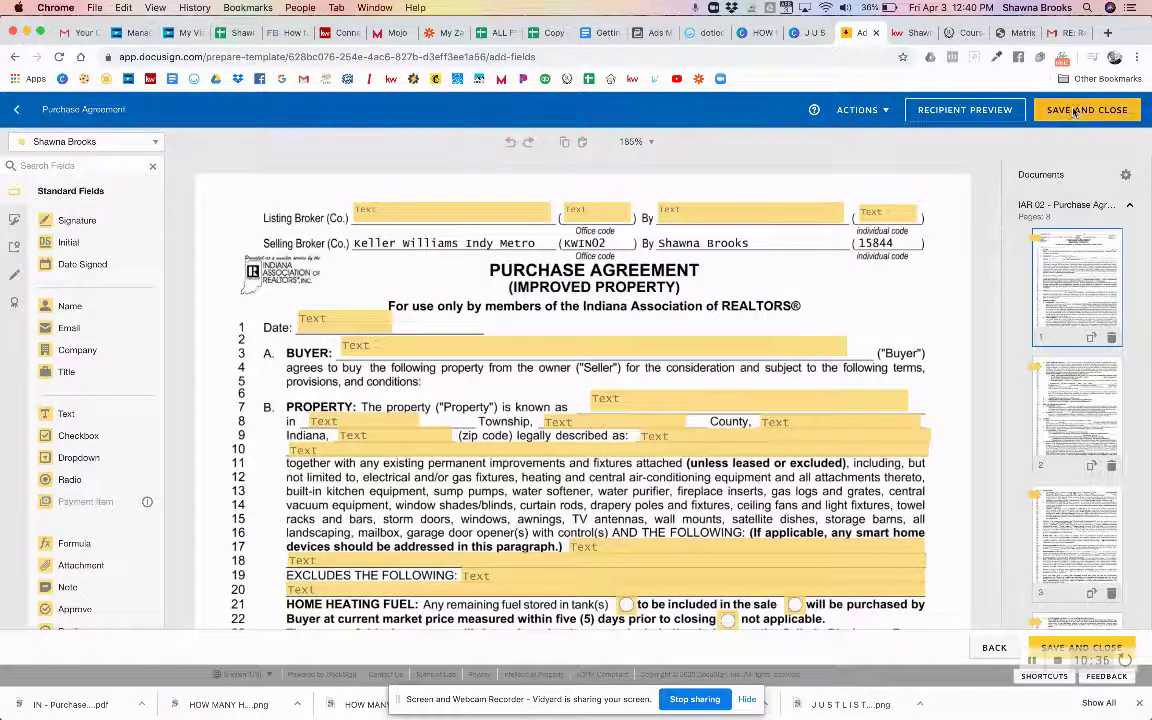
{"action": "left_click", "coordinate": [1087, 110]}
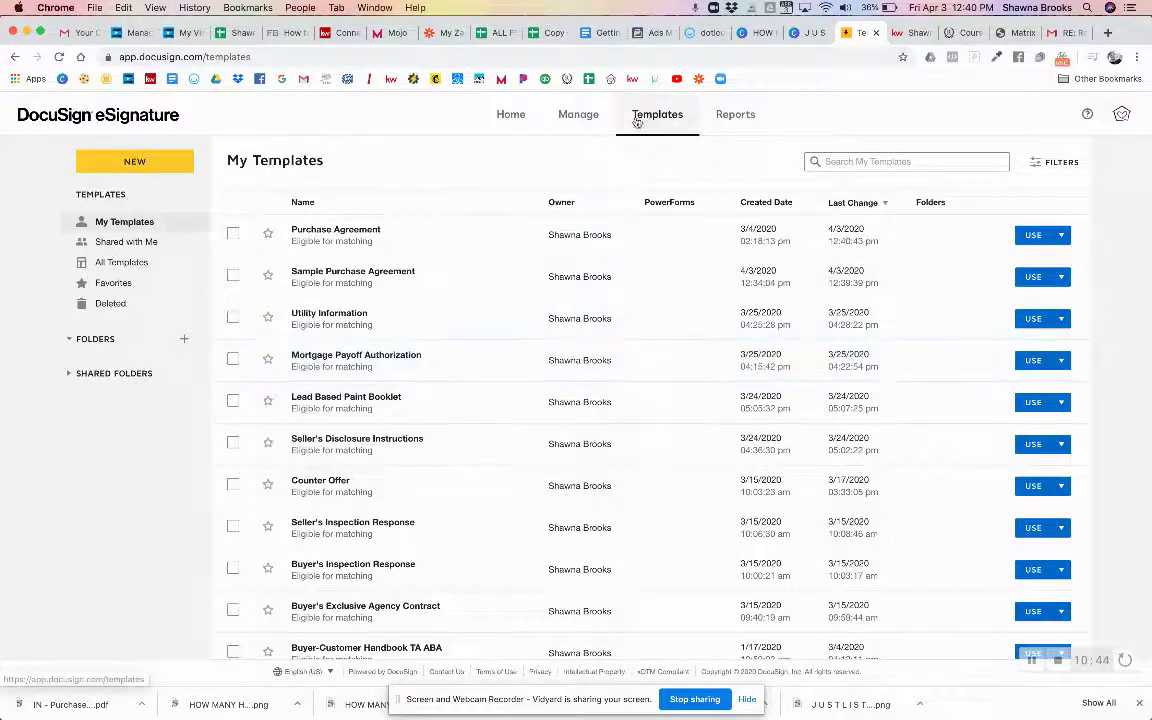
- Switch from eSignature to DocuSign Rooms using the profile menu
{"action": "left_click", "coordinate": [1122, 116]}
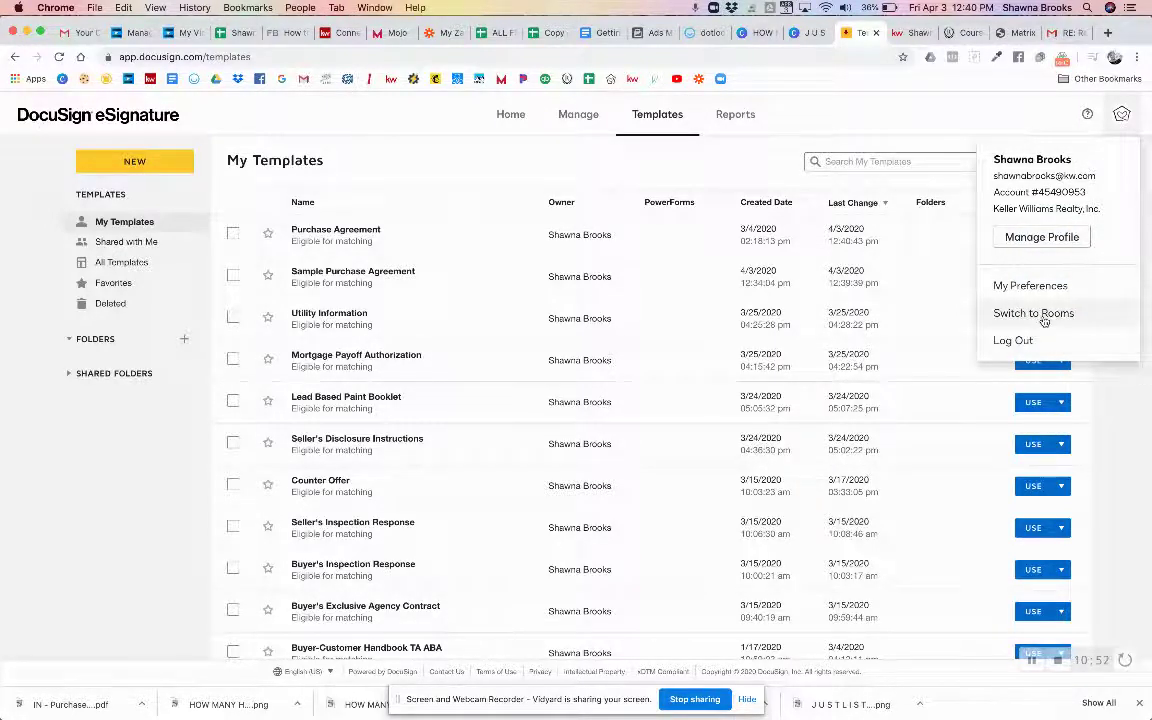
{"action": "left_click", "coordinate": [1040, 316]}
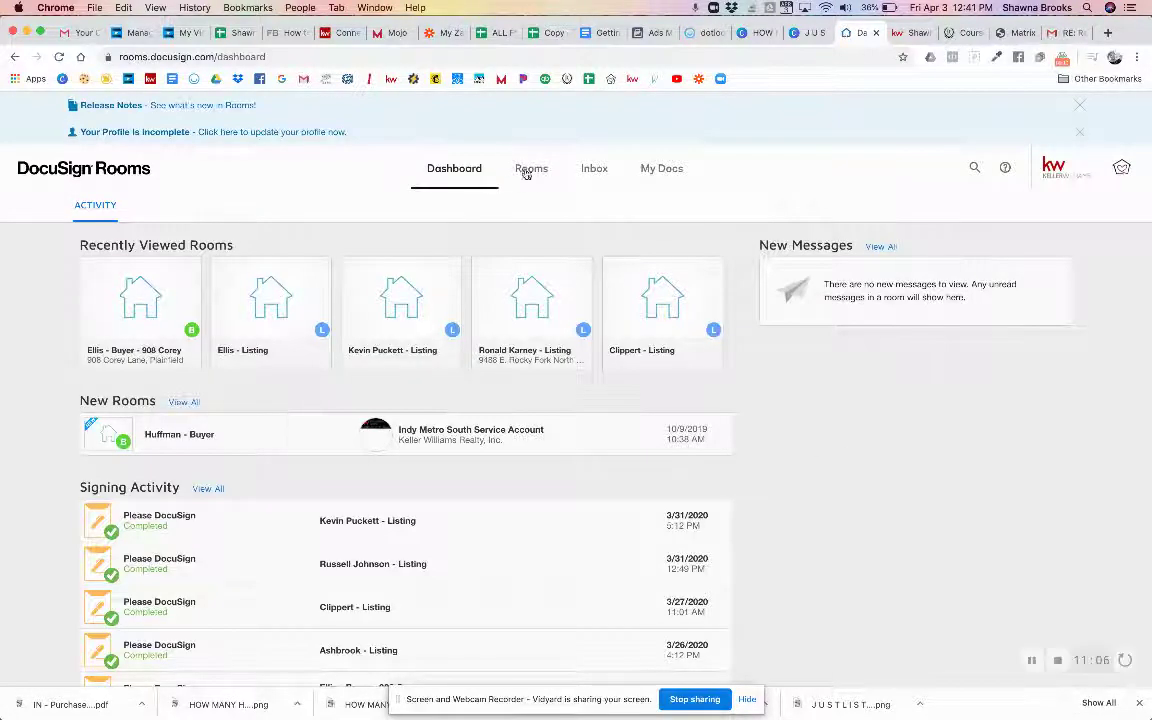
- Open the 3/24/2020 listing room from the Rooms list and show its Documents tab
{"action": "left_click", "coordinate": [533, 172]}
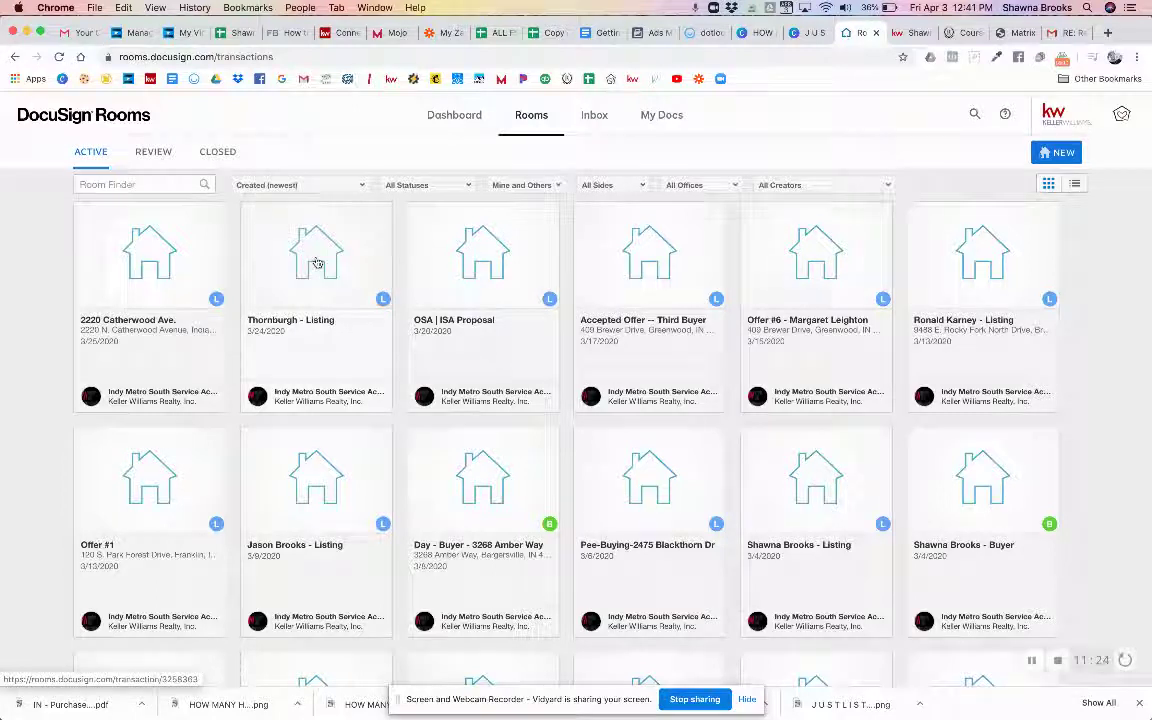
{"action": "left_click", "coordinate": [316, 263]}
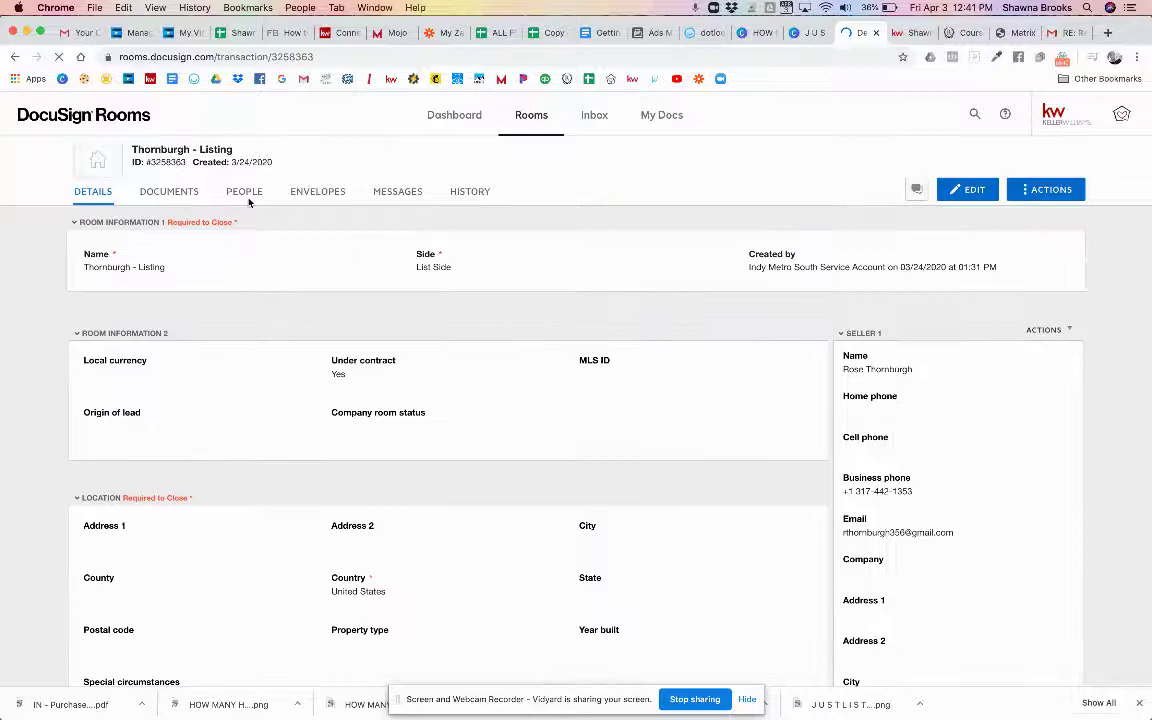
{"action": "left_click", "coordinate": [163, 195]}
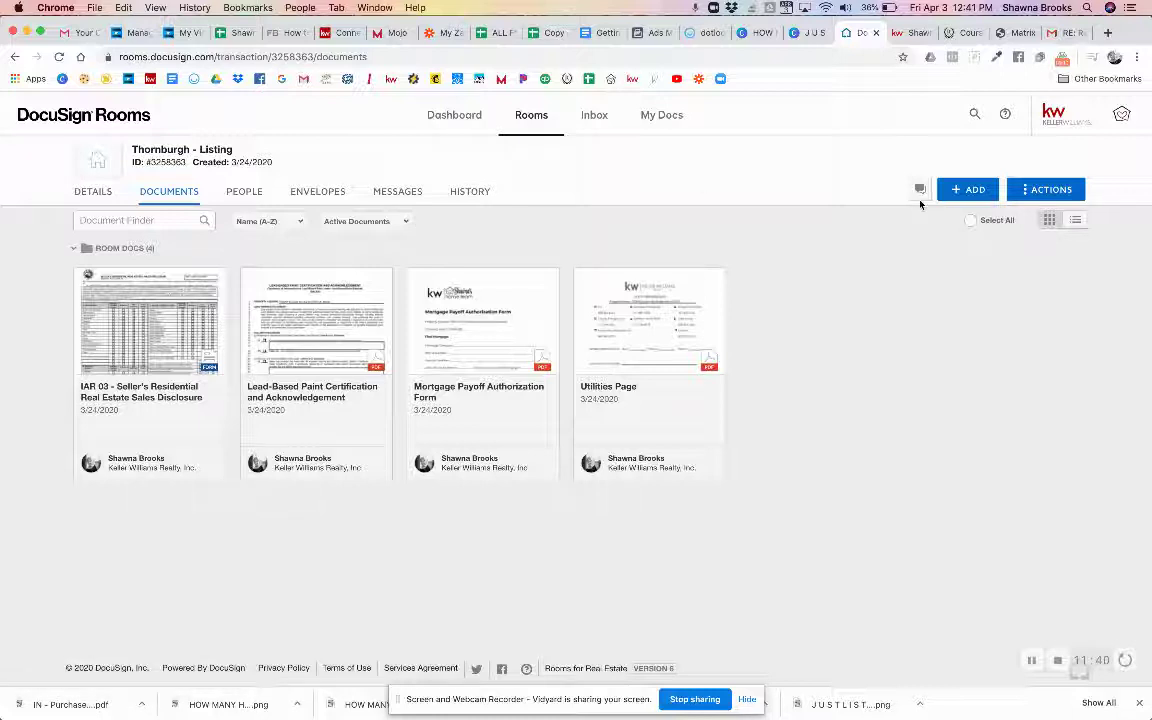
{"action": "left_click", "coordinate": [958, 192]}
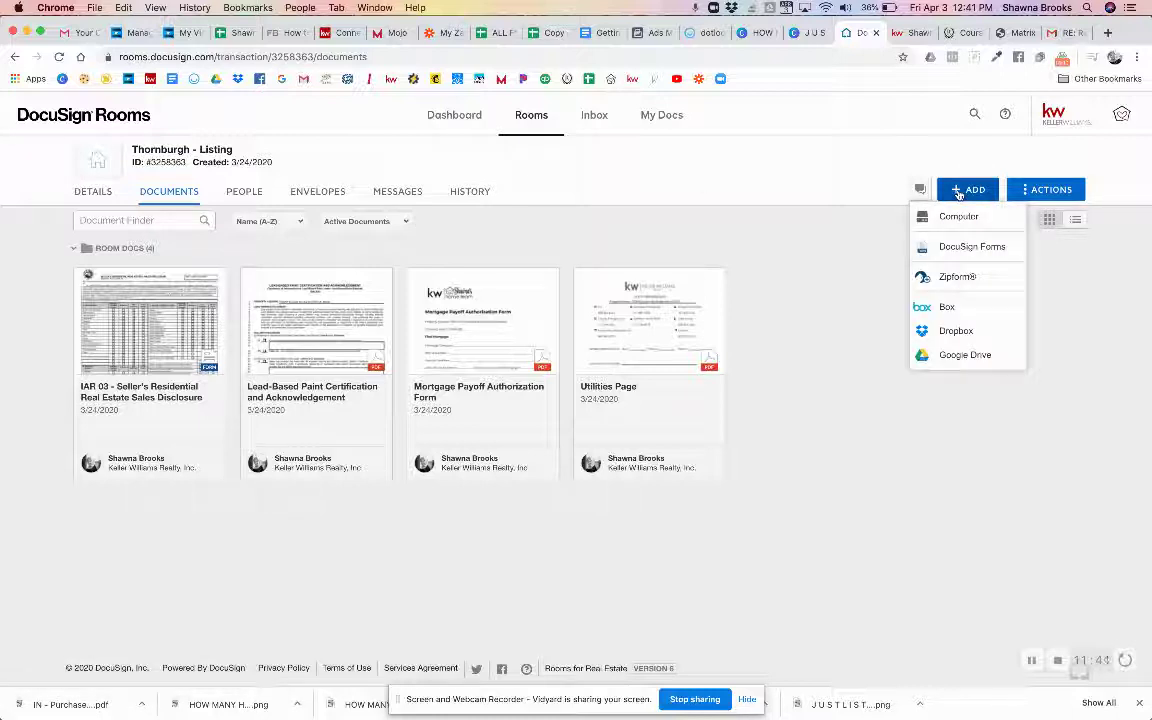
{"action": "left_click", "coordinate": [970, 250]}
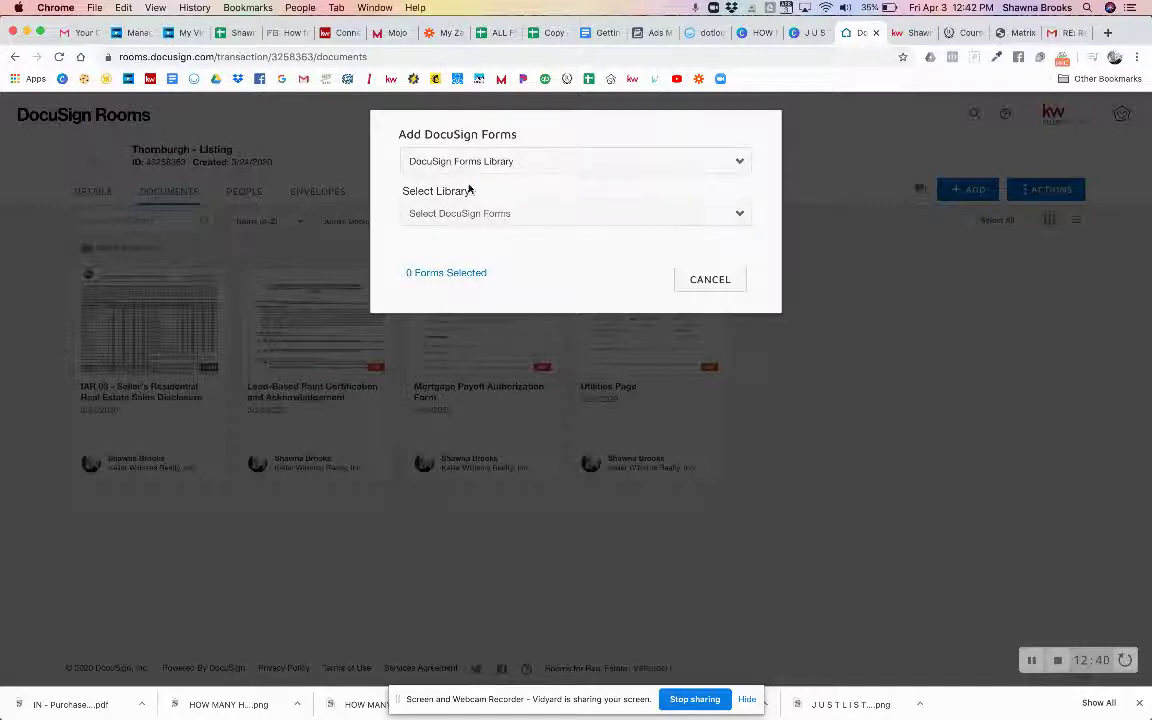
{"action": "left_click", "coordinate": [465, 212]}
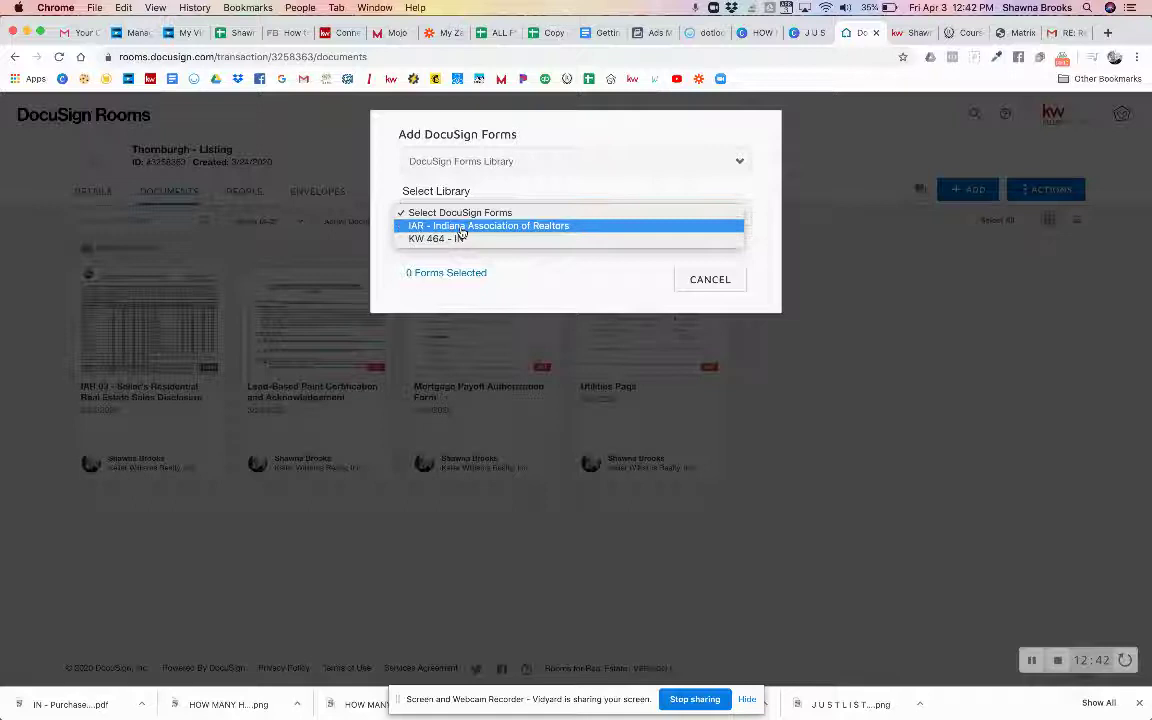
{"action": "left_click", "coordinate": [462, 226]}
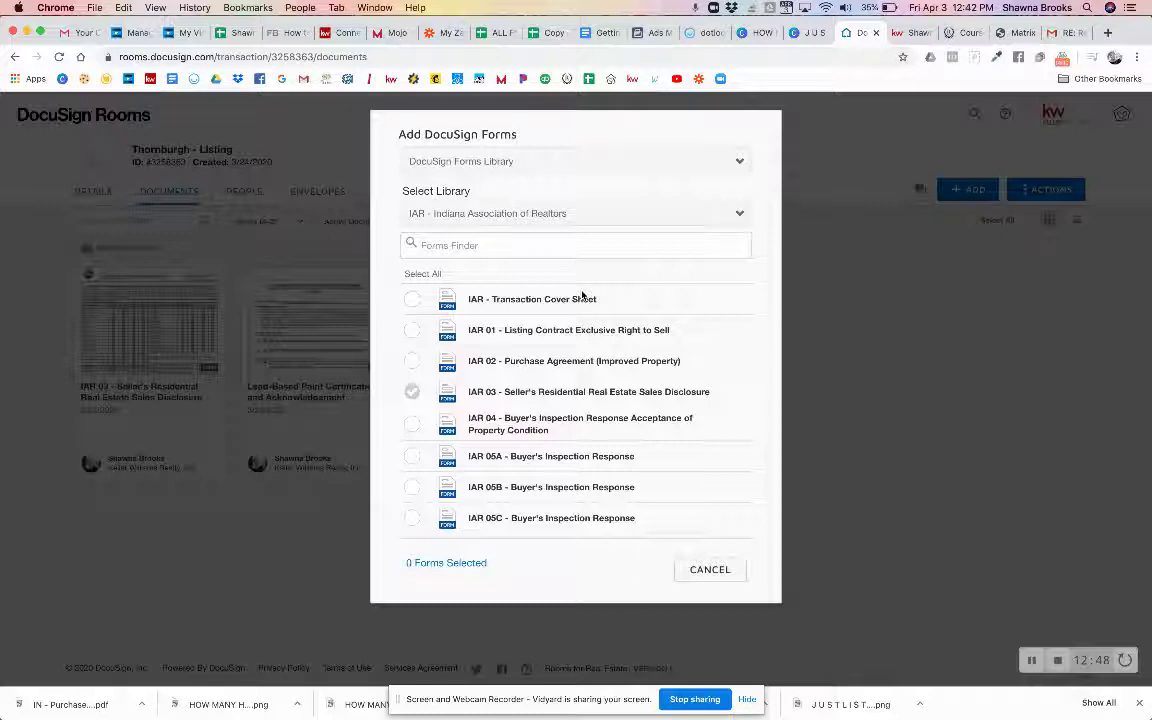
{"action": "left_click", "coordinate": [509, 213]}
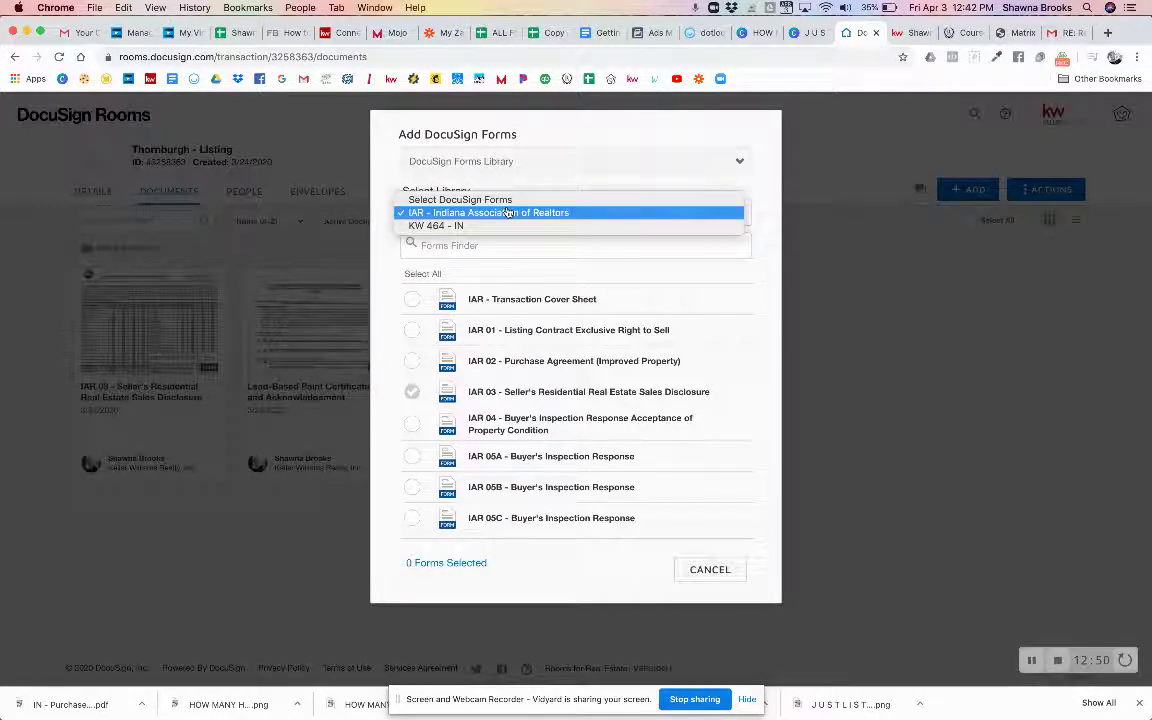
{"action": "left_click", "coordinate": [499, 200]}
{"action": "left_click", "coordinate": [507, 161]}
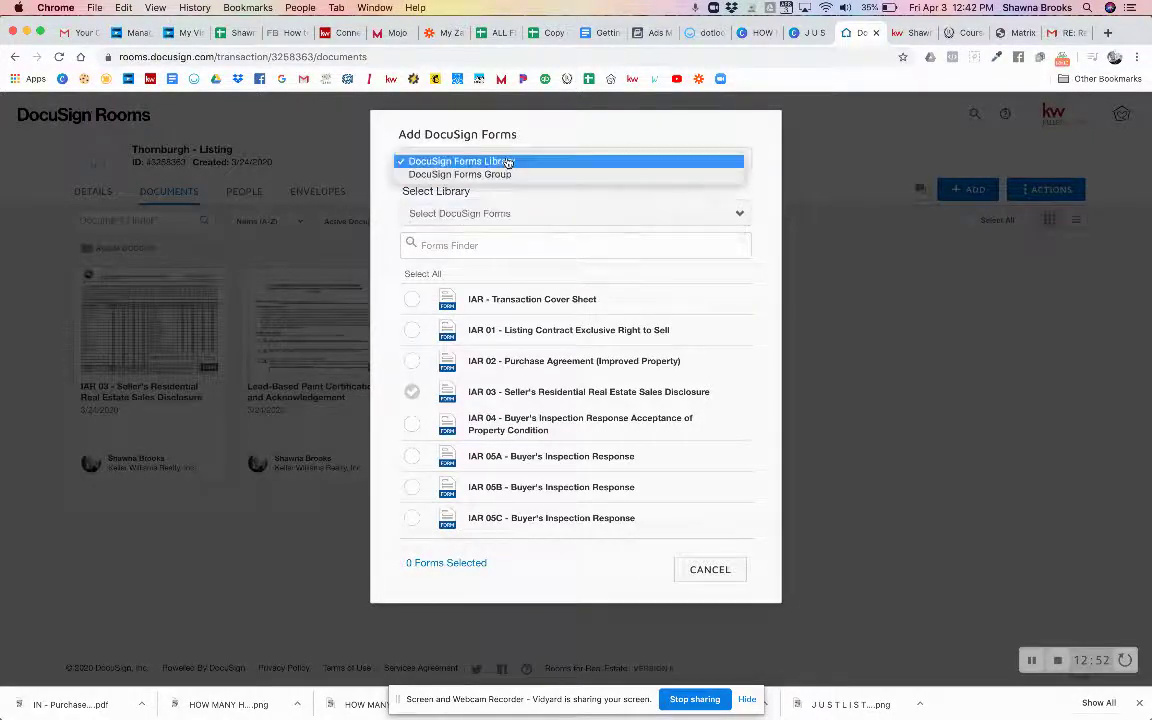
{"action": "left_click", "coordinate": [458, 160]}
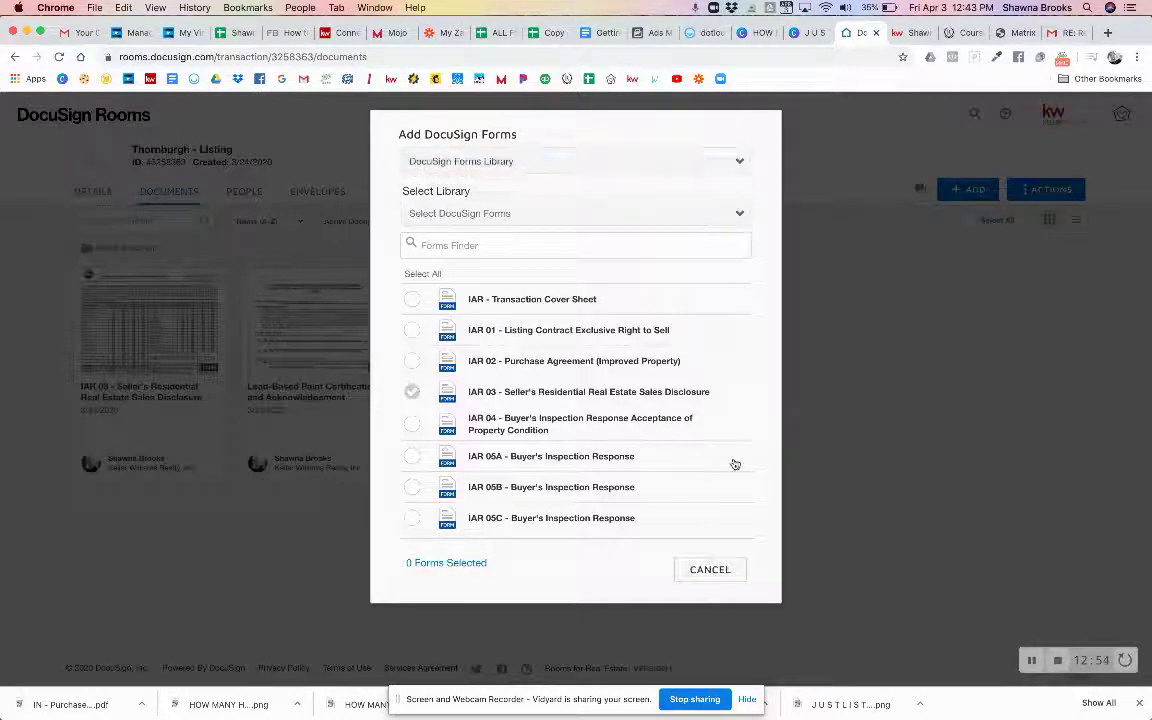
{"action": "left_click", "coordinate": [726, 571]}
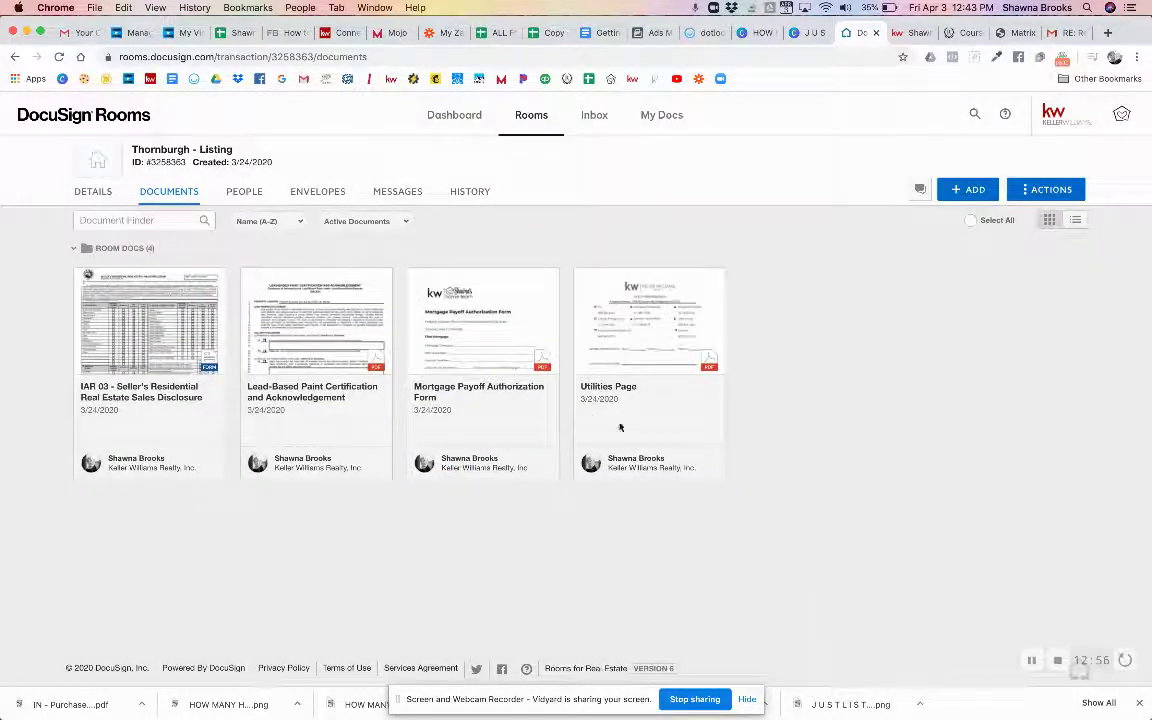
- Create a new room envelope using the Purchase Agreement template as its document
{"action": "left_click", "coordinate": [326, 190]}
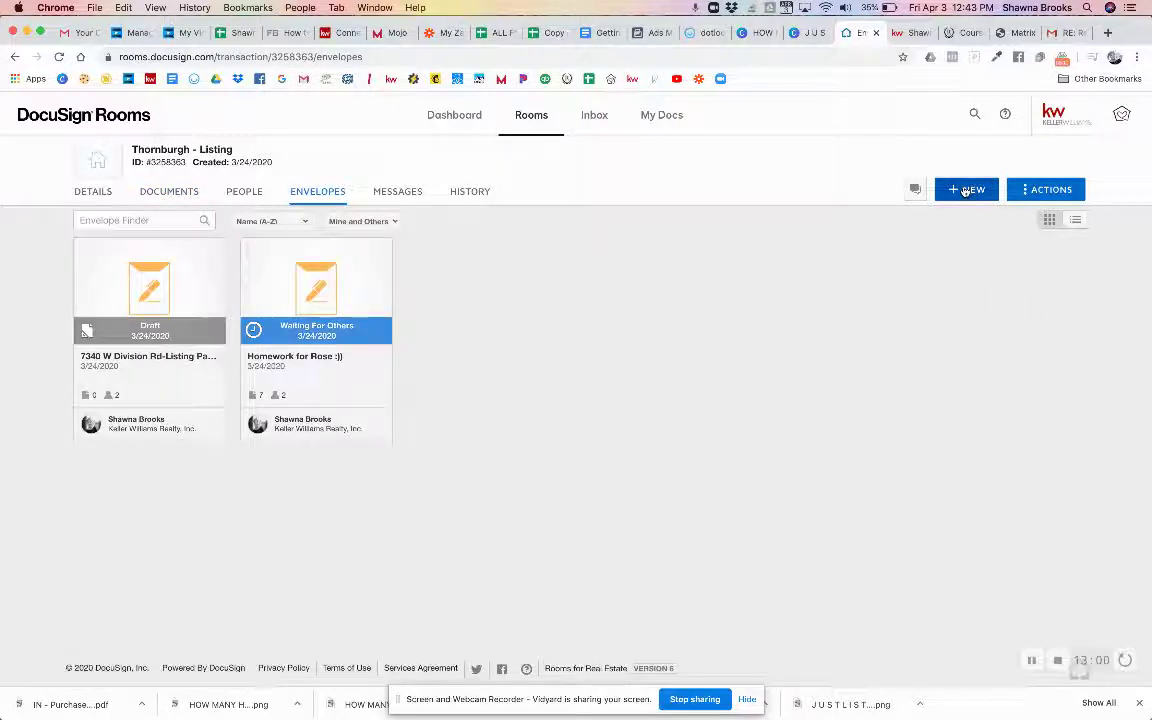
{"action": "left_click", "coordinate": [966, 190]}
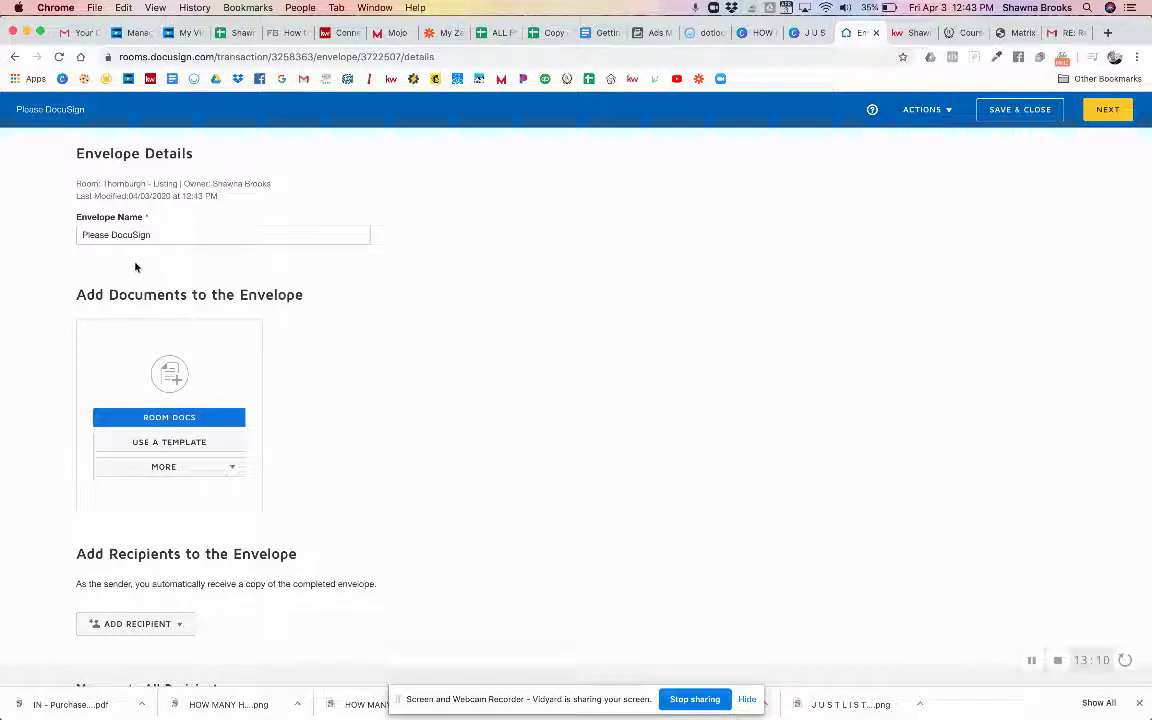
{"action": "left_click", "coordinate": [151, 443]}
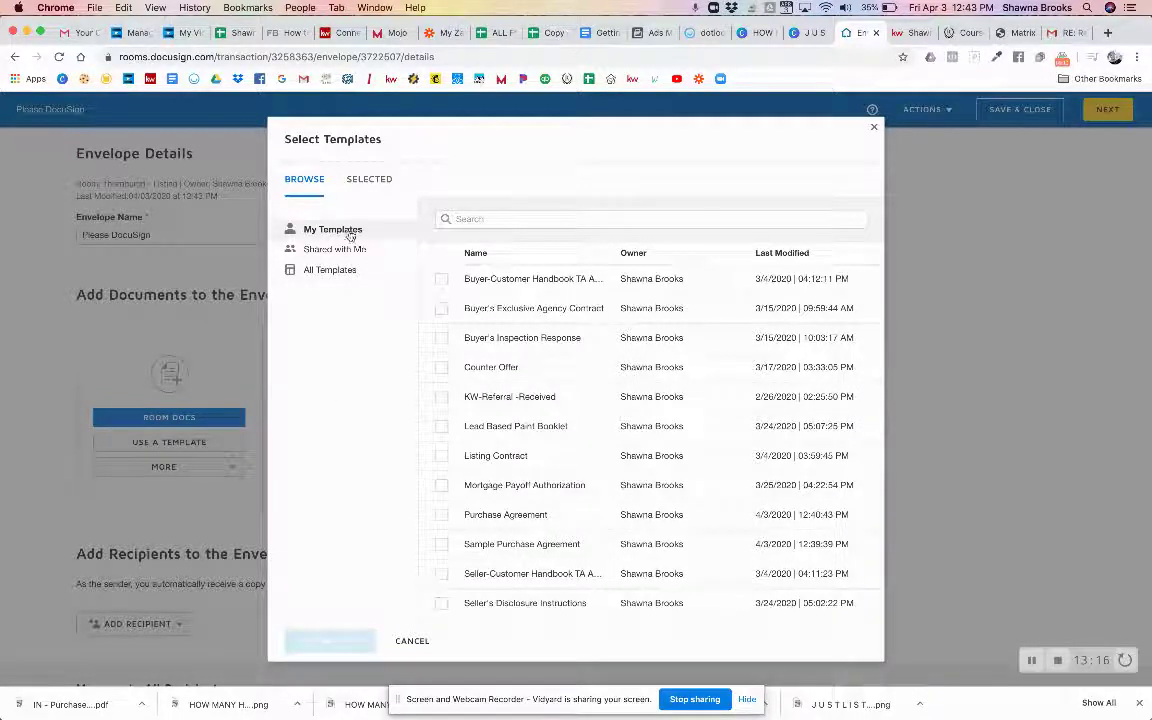
{"action": "left_click", "coordinate": [443, 517]}
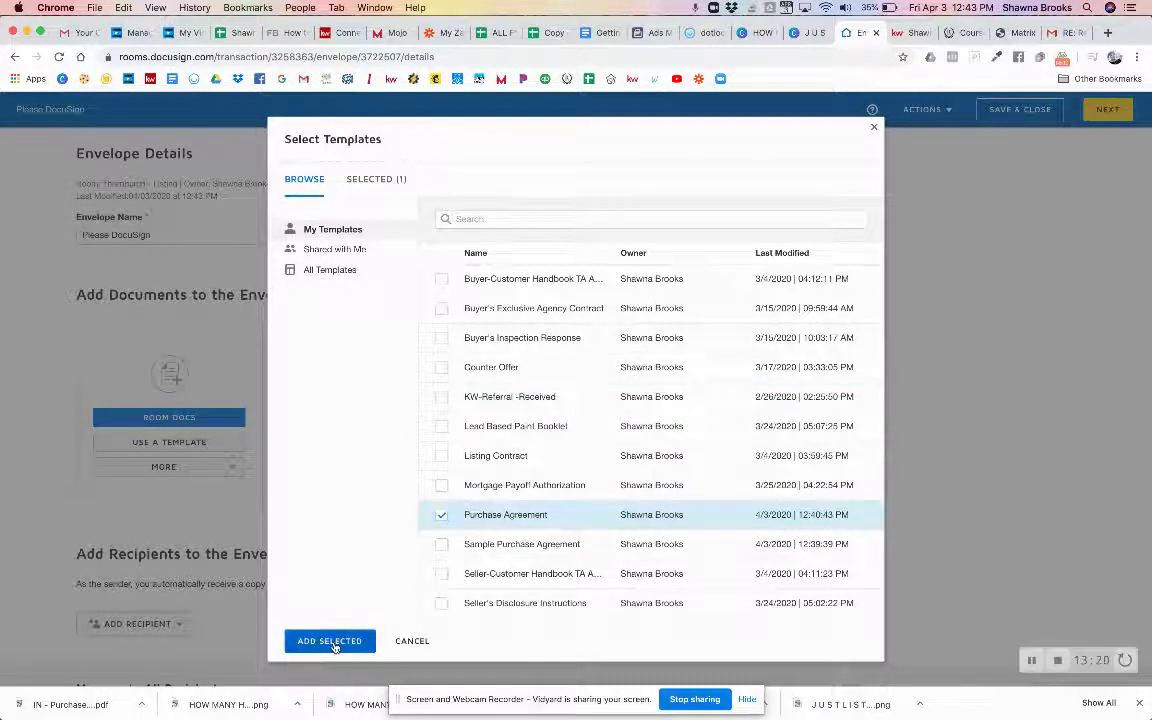
{"action": "left_click", "coordinate": [330, 641]}
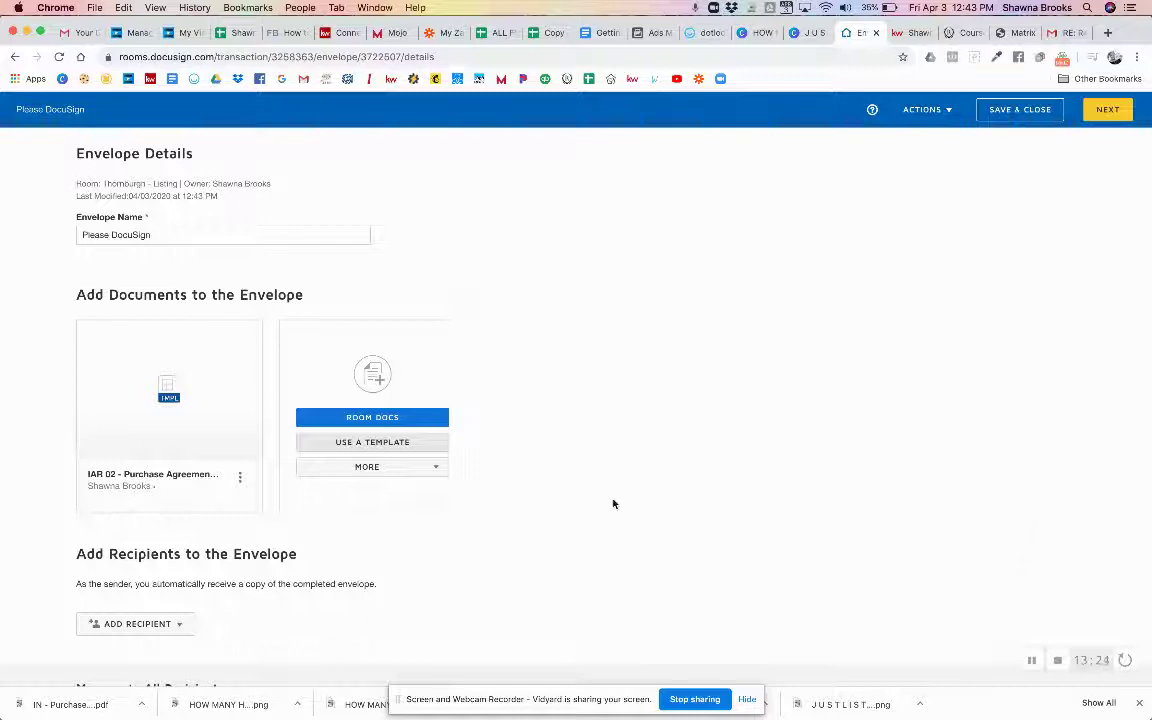
{"action": "scroll", "coordinate": [620, 506], "scroll_direction": "down", "scroll_amount": 3}
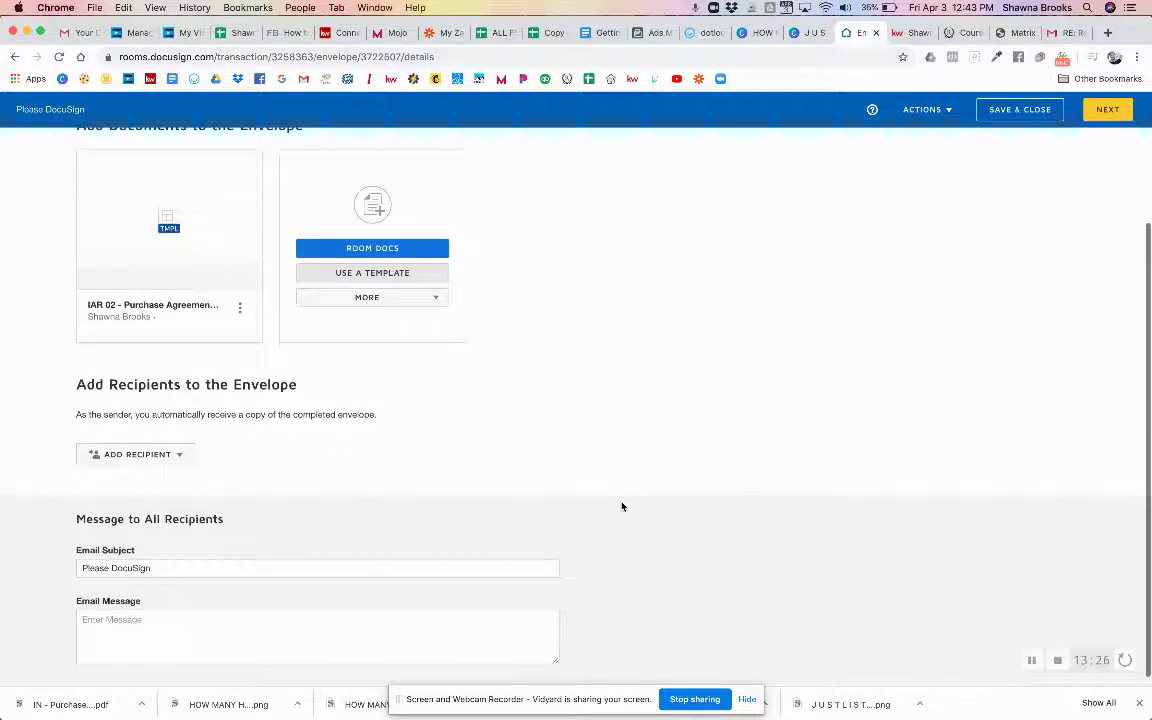
- Tick the Broker, Buyer One and Buyer Two roles and check Buyer One's recipient options
{"action": "left_click", "coordinate": [145, 447]}
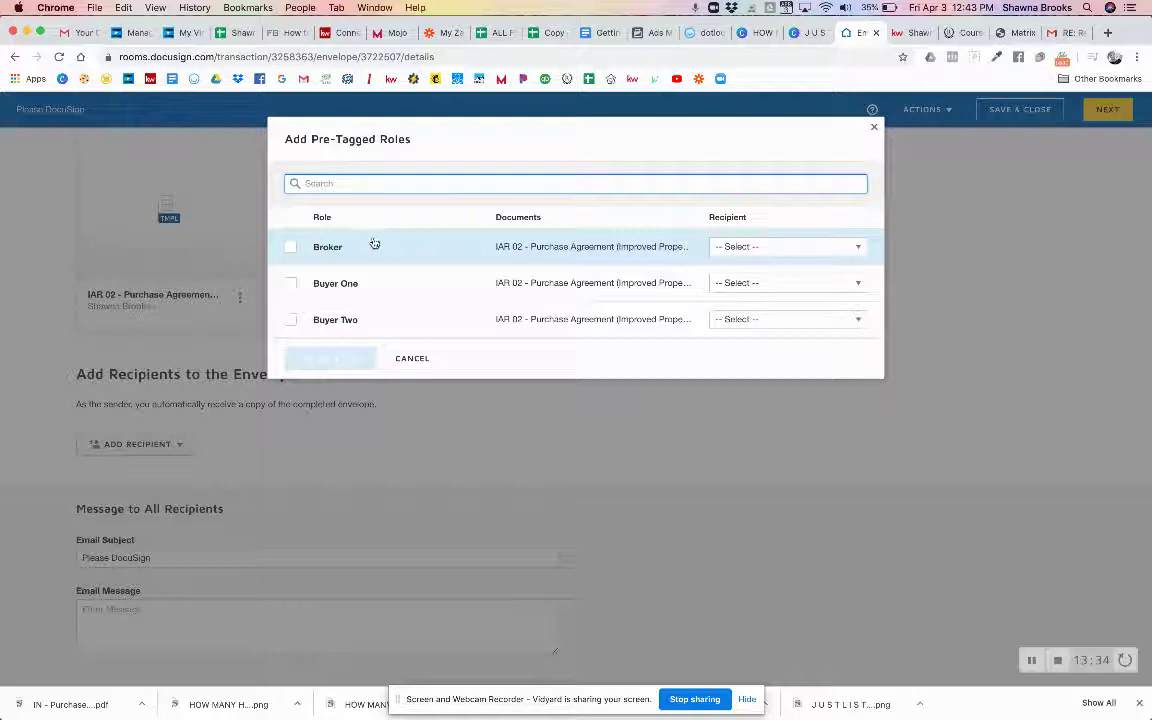
{"action": "left_click", "coordinate": [290, 247]}
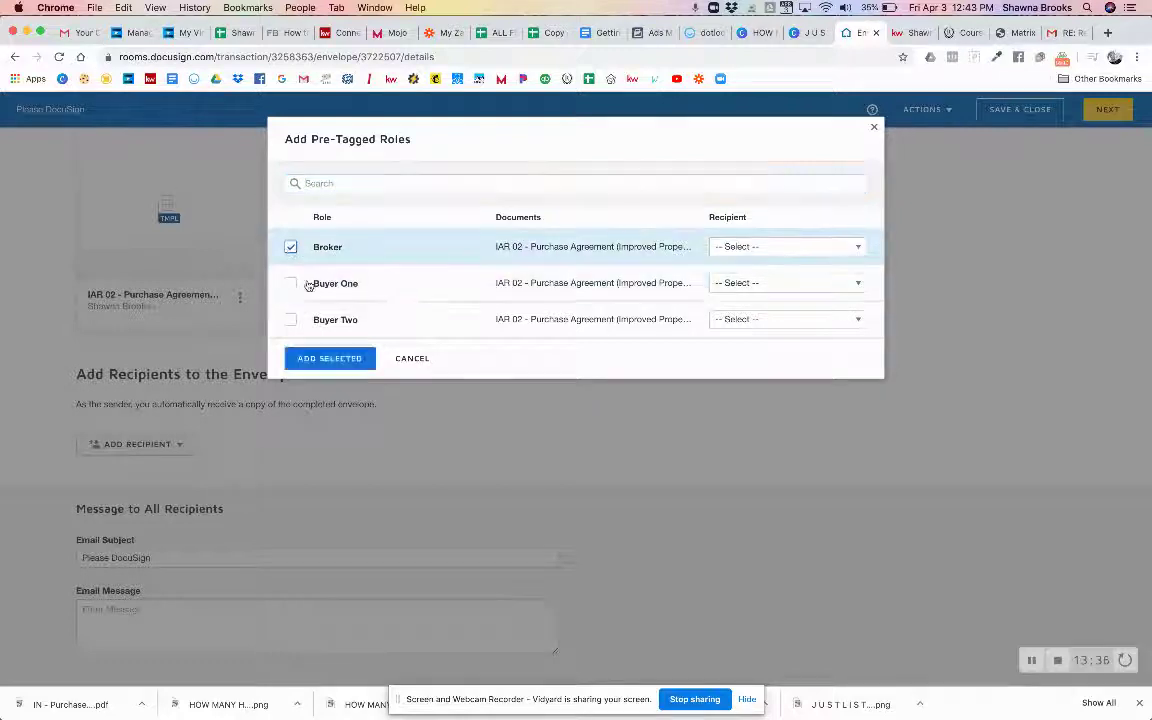
{"action": "left_click", "coordinate": [291, 284]}
{"action": "left_click", "coordinate": [290, 320]}
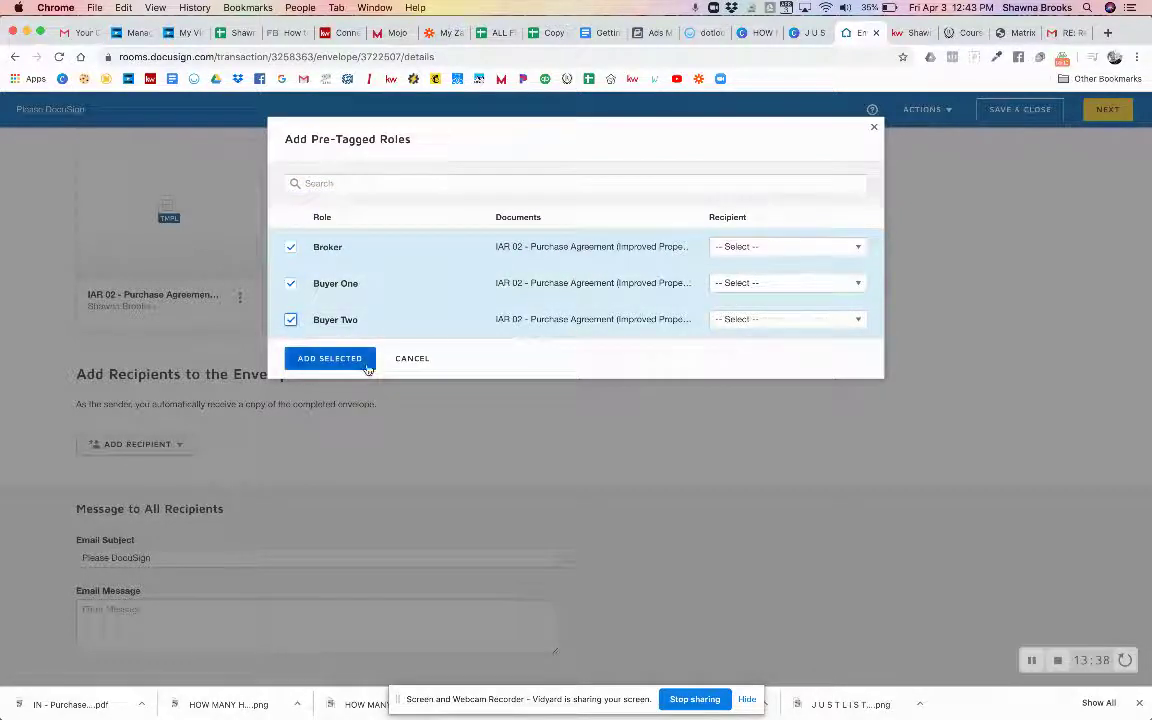
{"action": "left_click", "coordinate": [794, 287]}
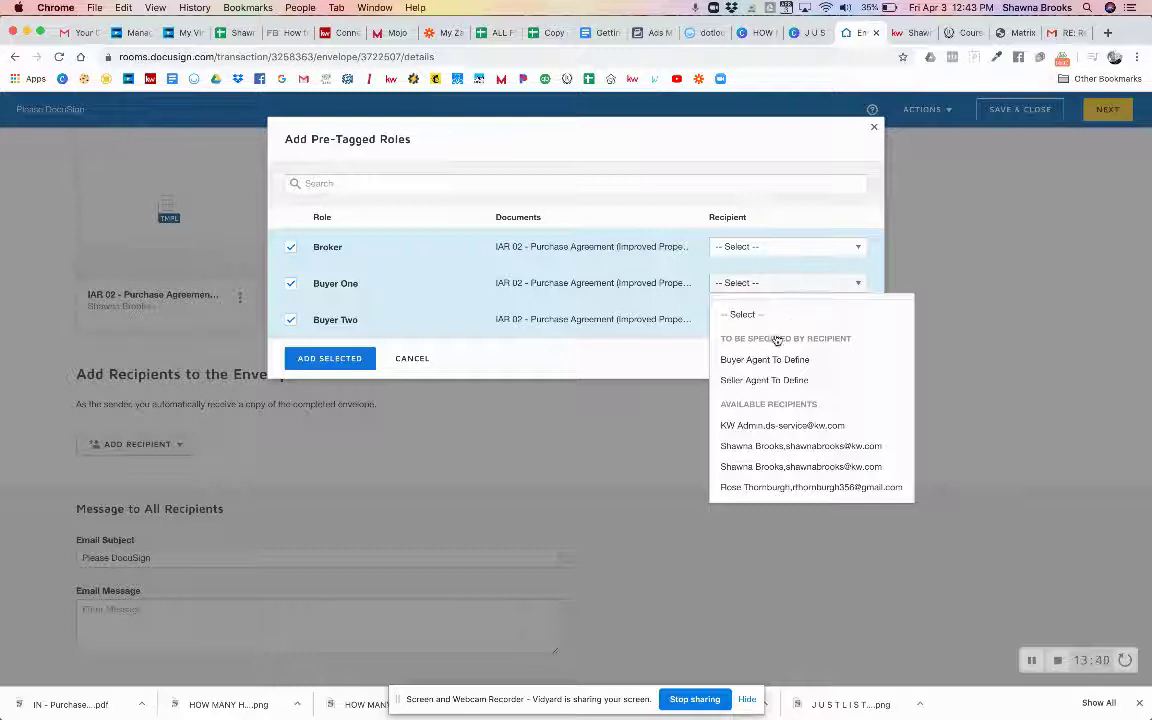
{"action": "left_click", "coordinate": [932, 229]}
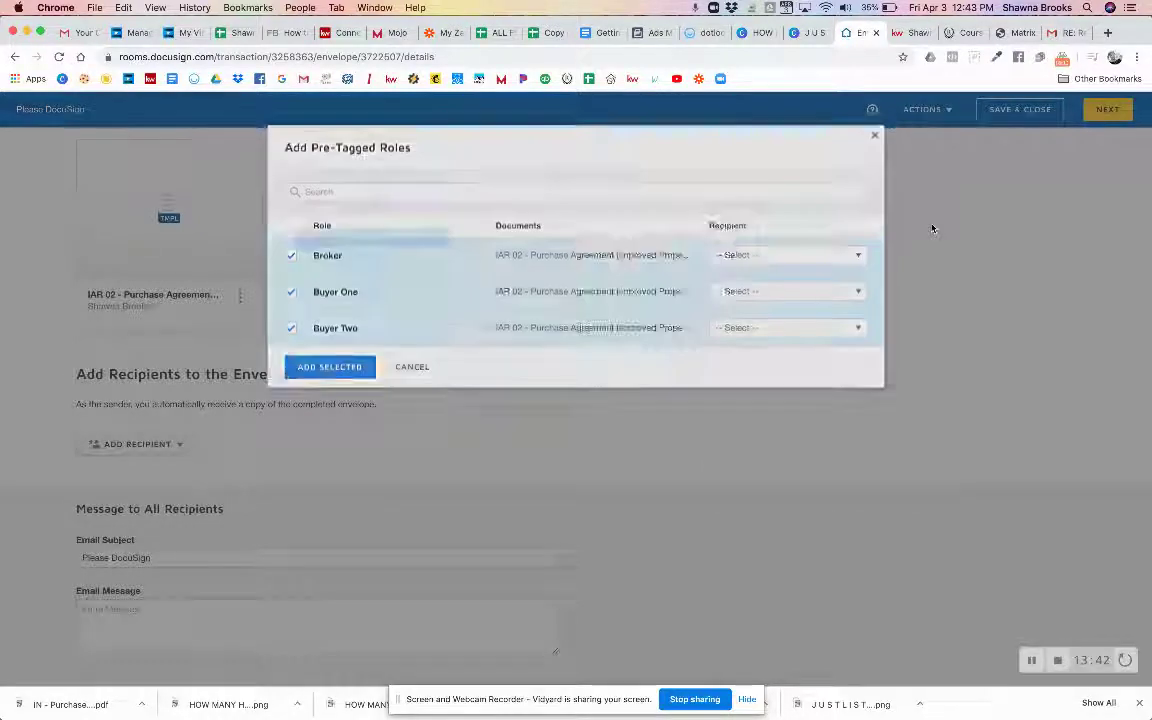
- Add Broker, Buyer One and Buyer Two from Pre-Tagged Roles, then continue to field placement
{"action": "left_click", "coordinate": [140, 446]}
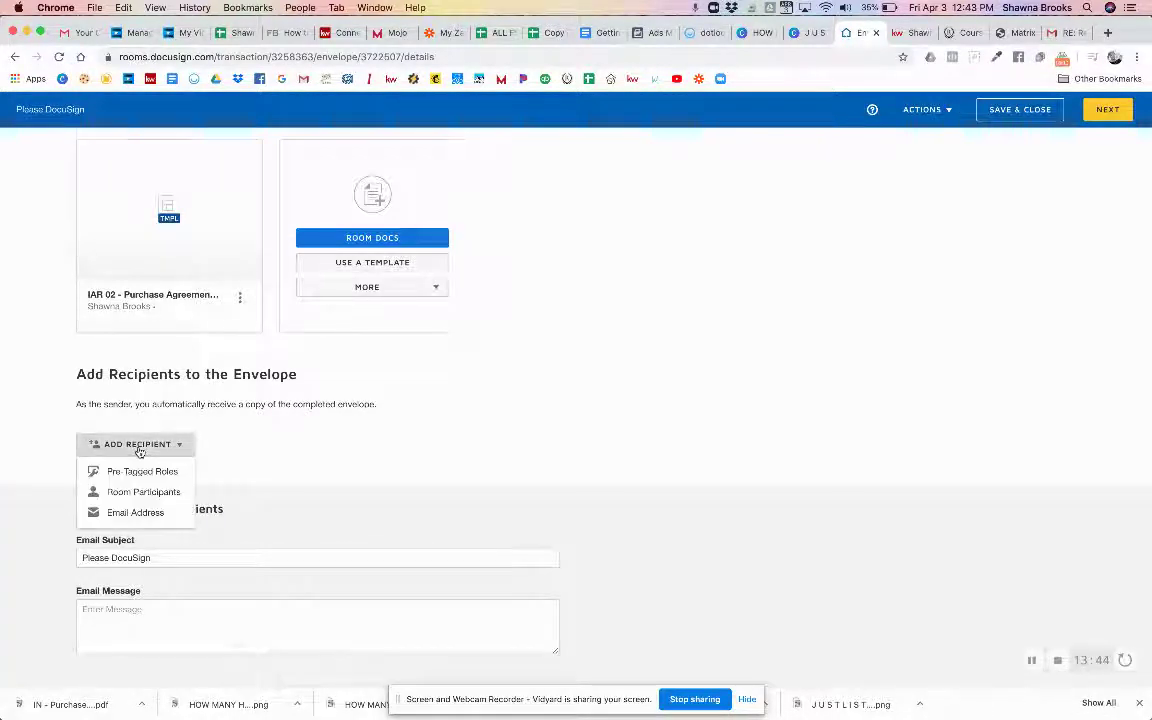
{"action": "left_click", "coordinate": [120, 471]}
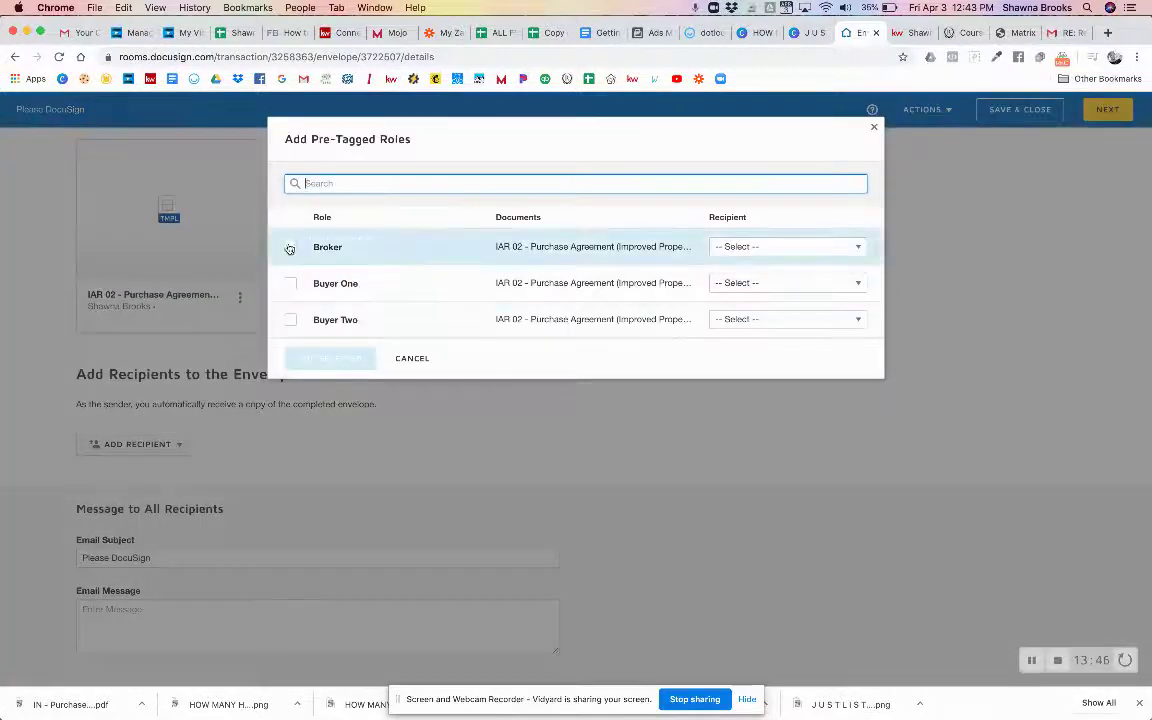
{"action": "left_click", "coordinate": [290, 247]}
{"action": "left_click", "coordinate": [290, 283]}
{"action": "left_click", "coordinate": [290, 319]}
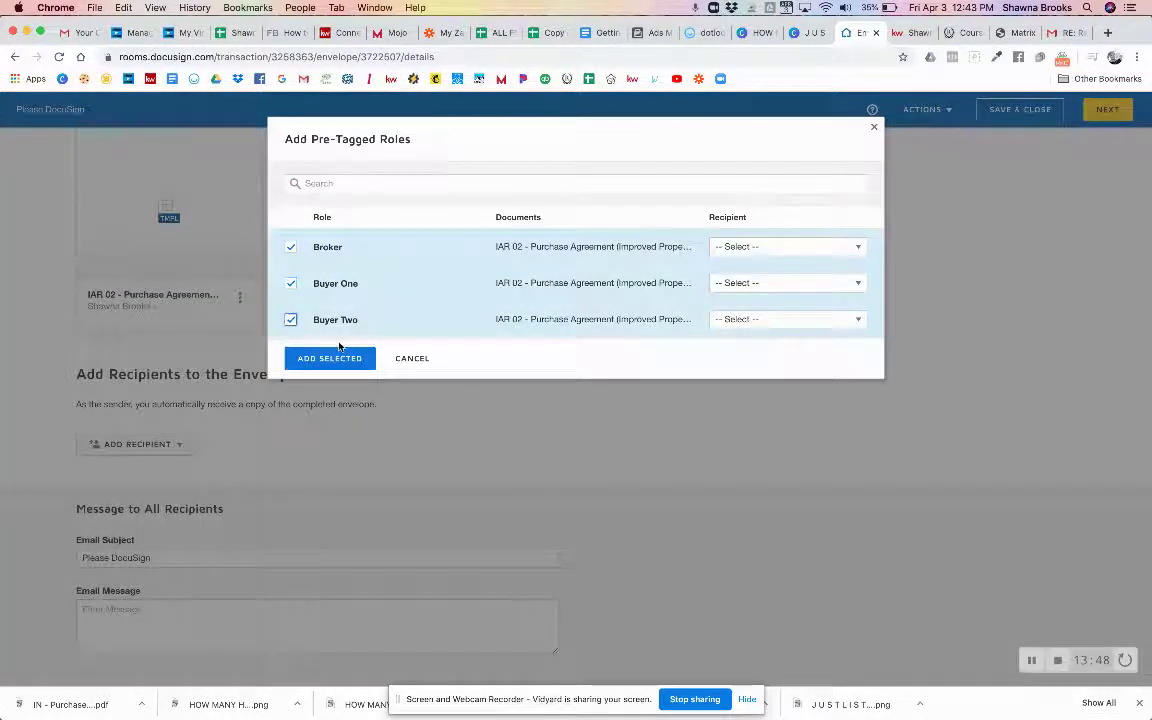
{"action": "left_click", "coordinate": [329, 358]}
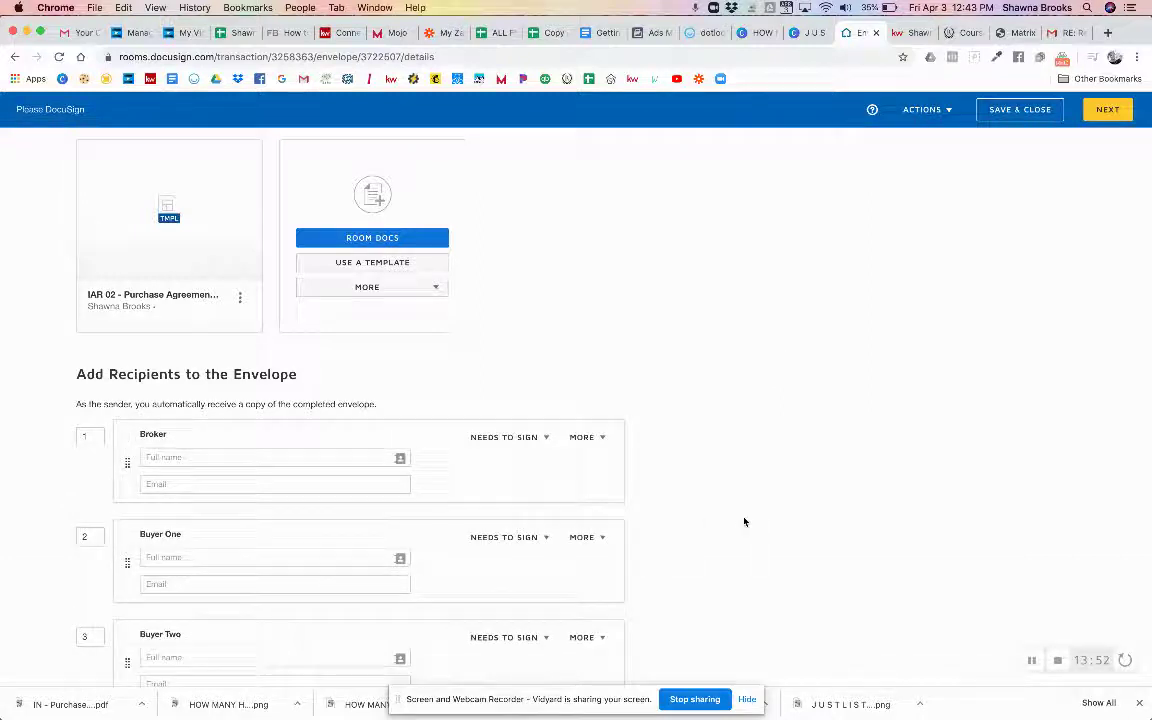
{"action": "scroll", "coordinate": [744, 521], "scroll_direction": "up", "scroll_amount": 2}
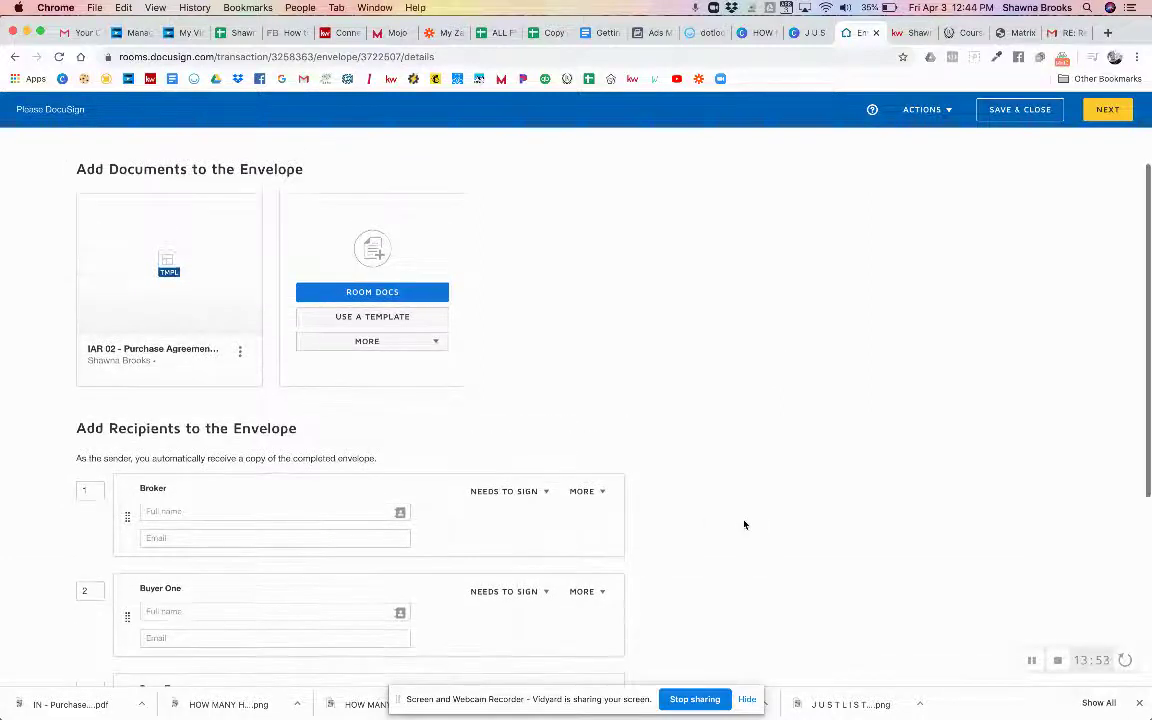
{"action": "left_click", "coordinate": [1112, 111]}
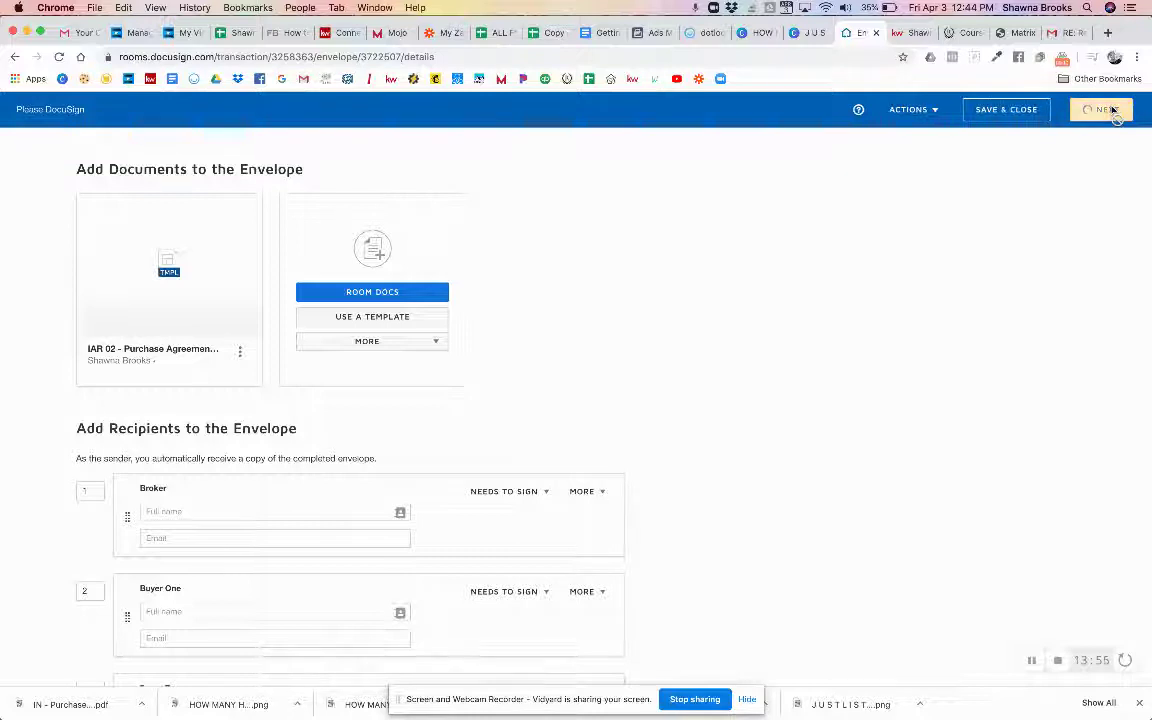